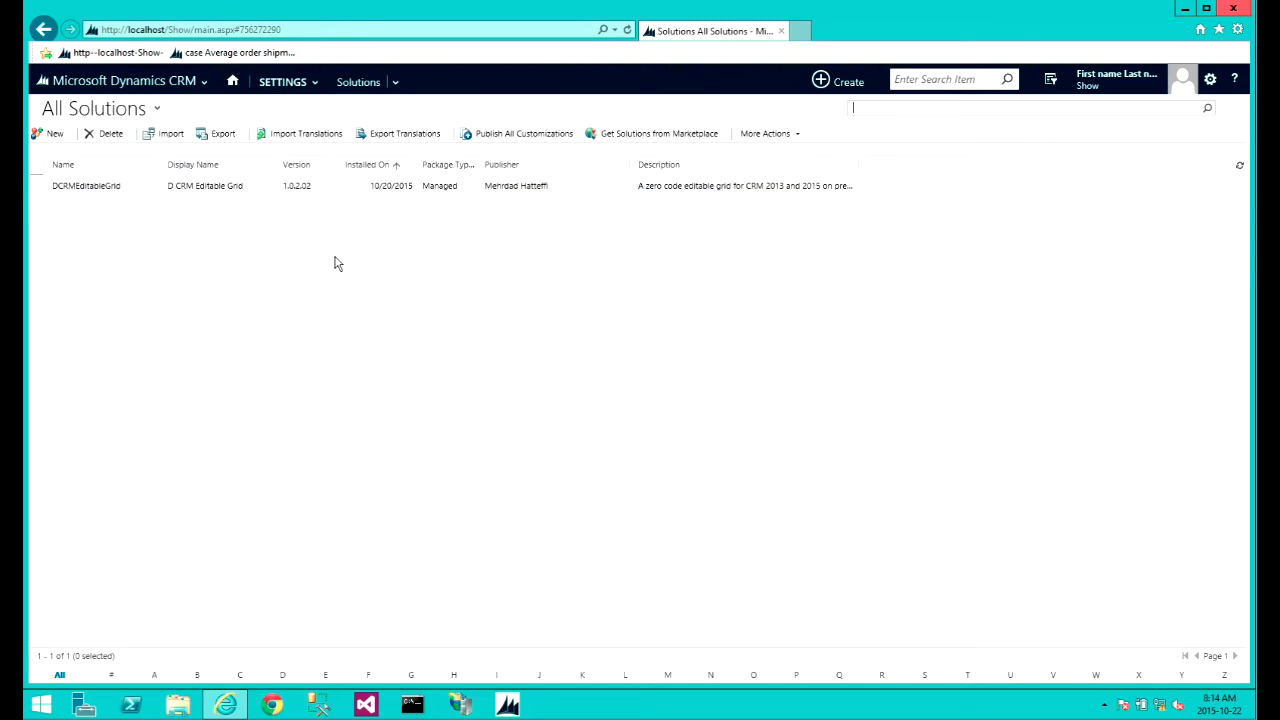
Open the default solution's customizations and bring up the main form of the Case entity for editing
click(297, 87)
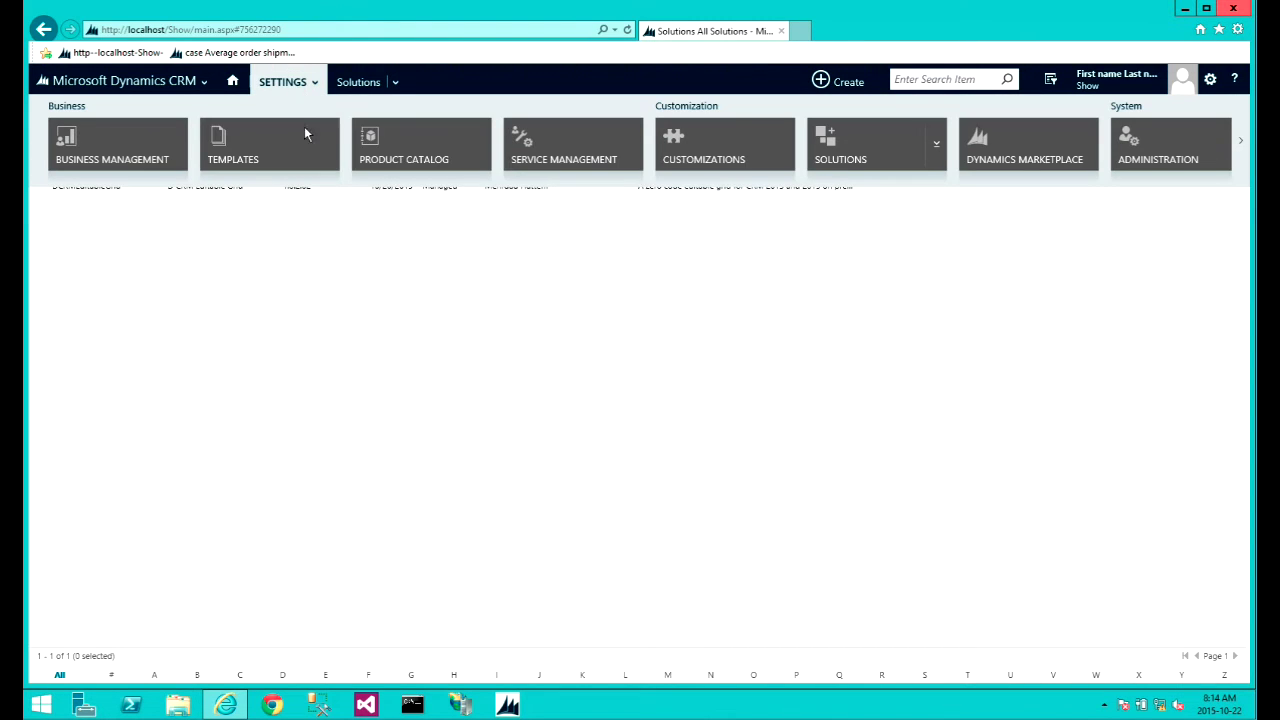
click(748, 145)
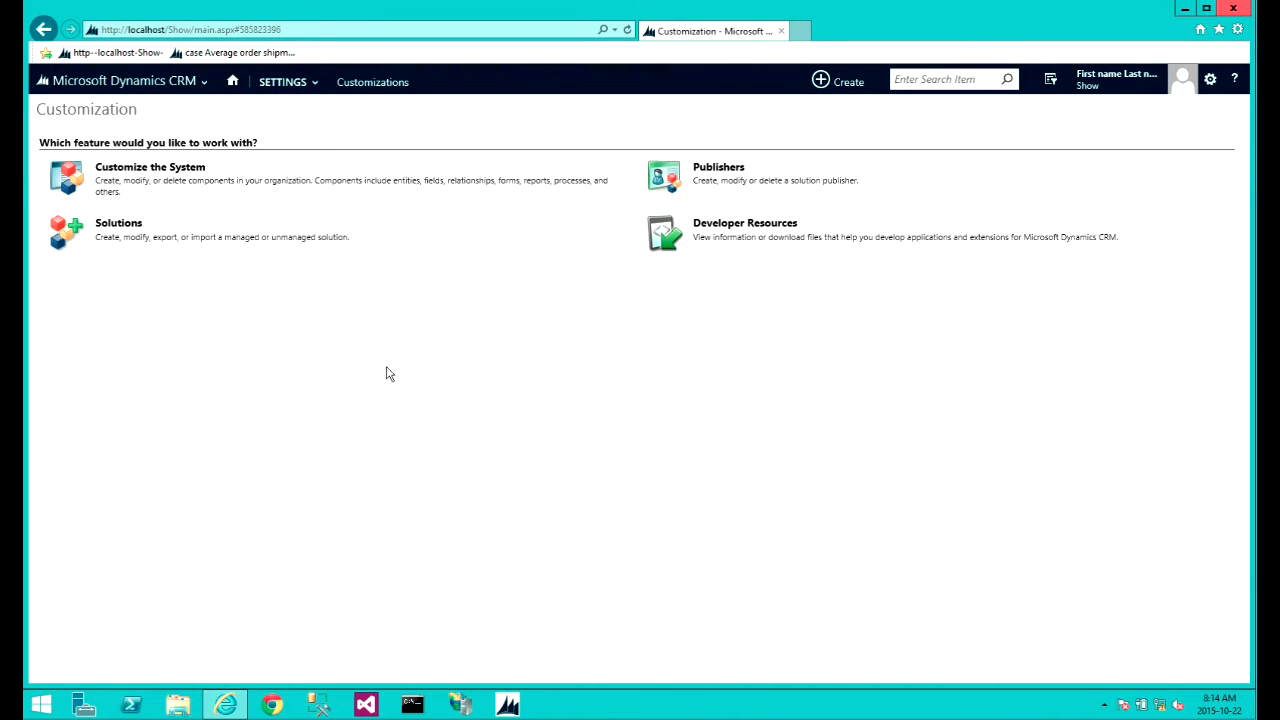
click(157, 178)
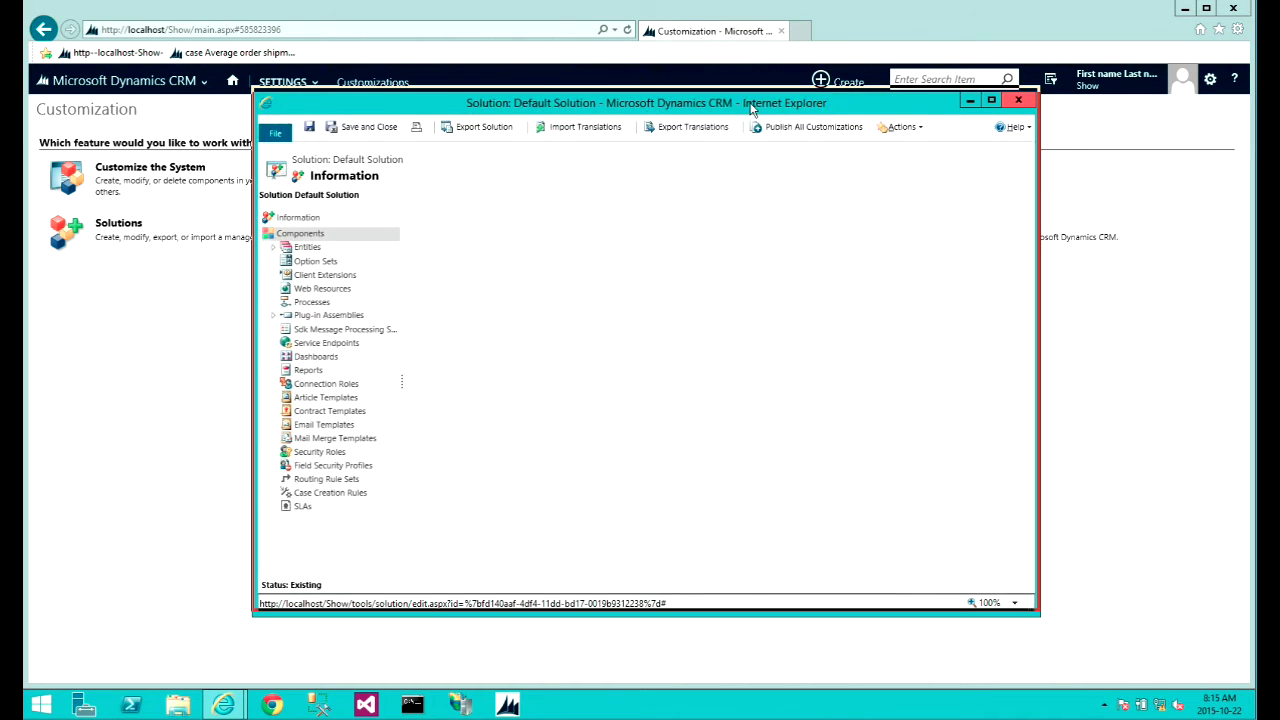
click(274, 246)
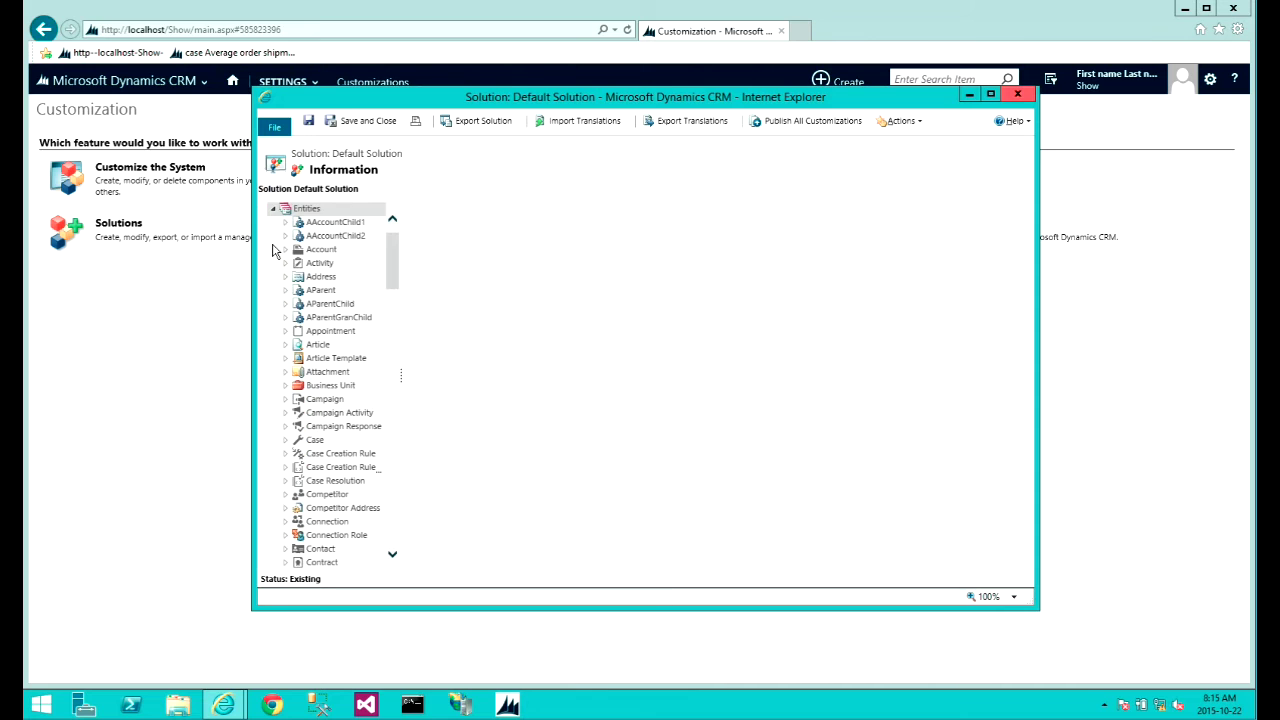
click(285, 442)
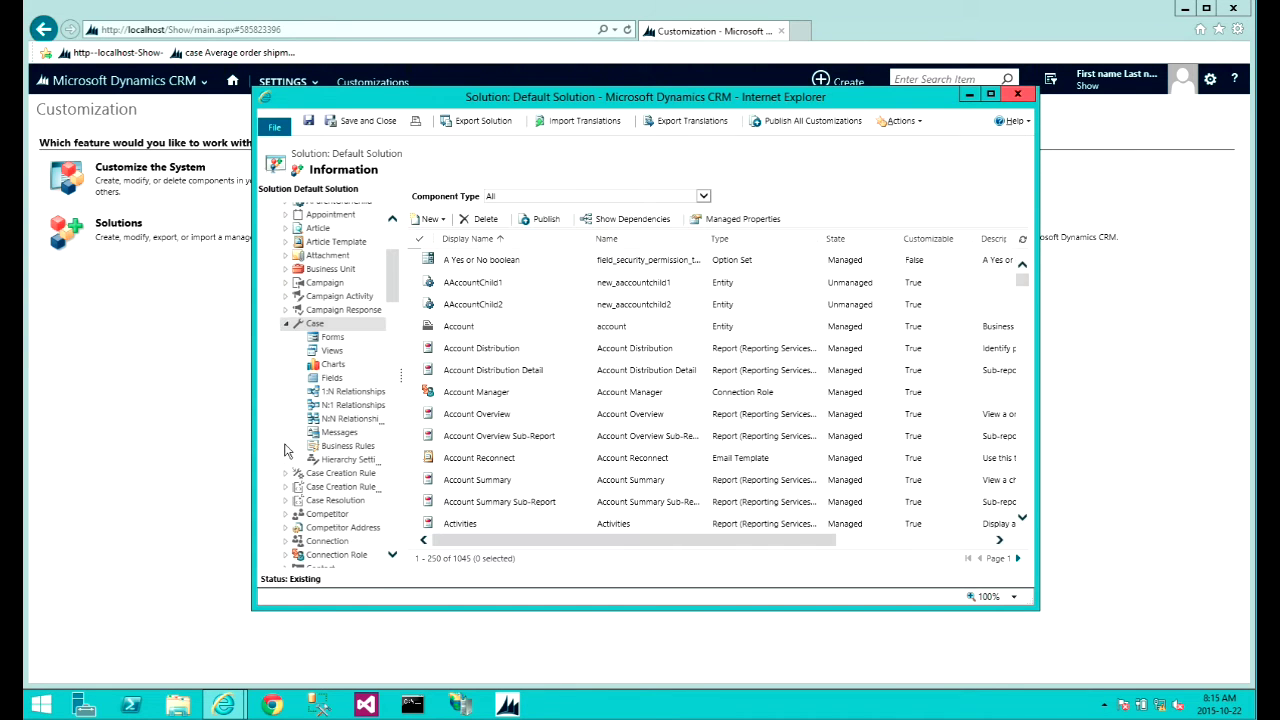
click(334, 340)
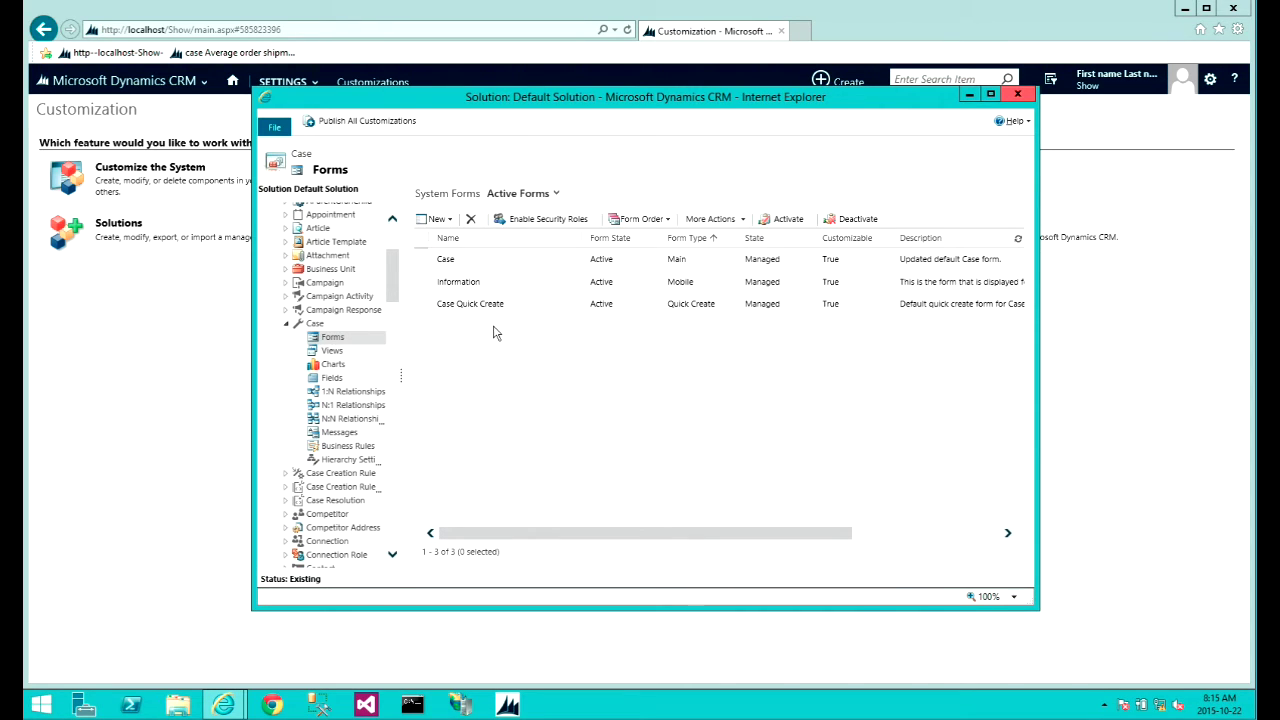
click(445, 260)
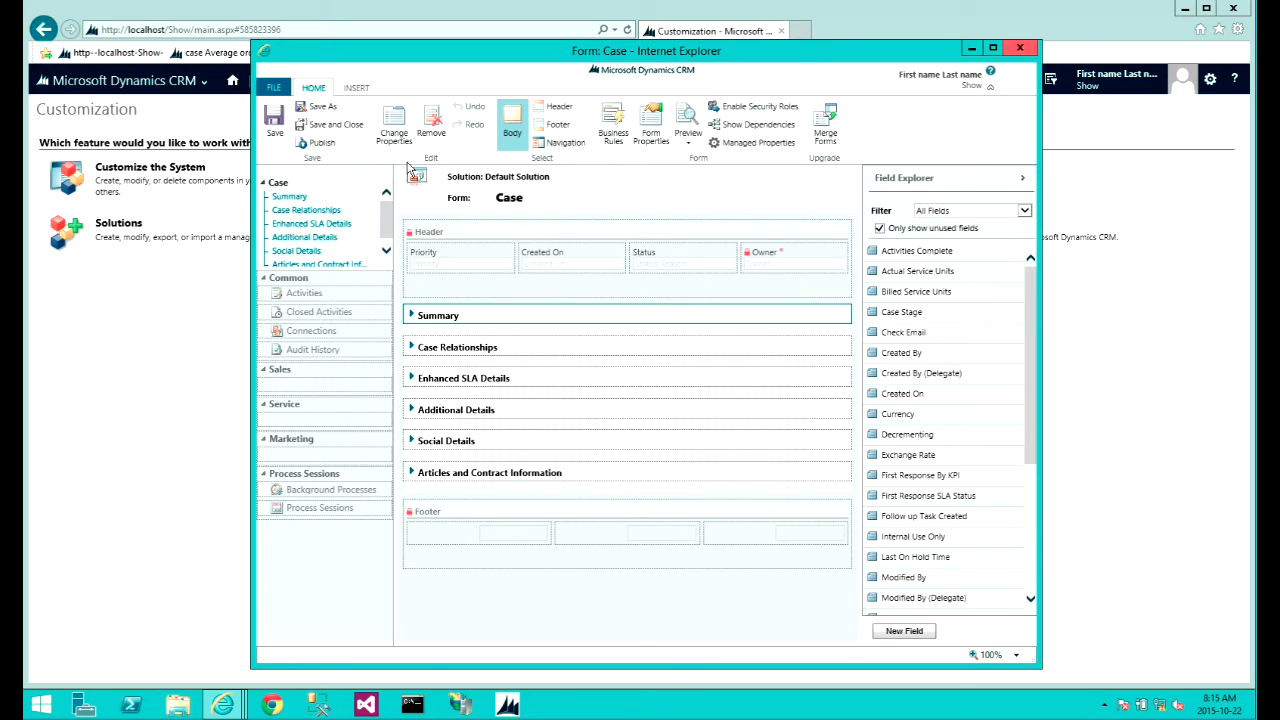
Insert a one-column tab below Summary on the Case form and hide its label
click(355, 89)
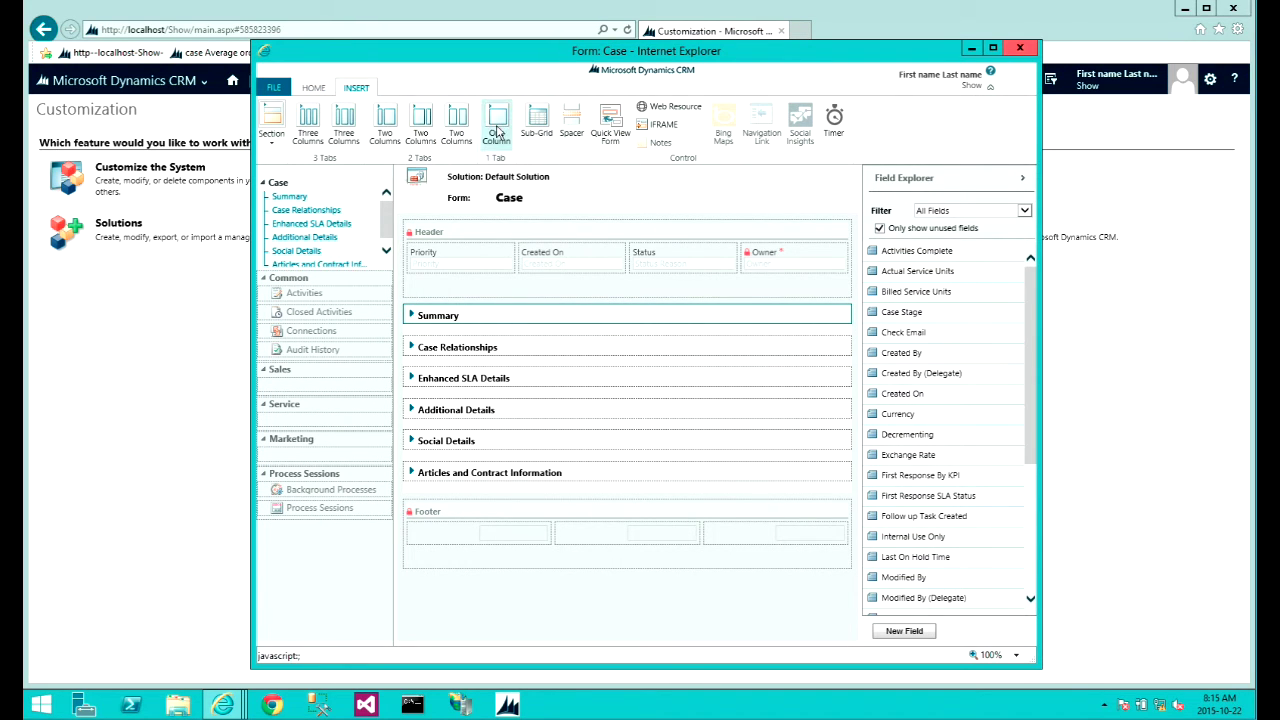
click(497, 133)
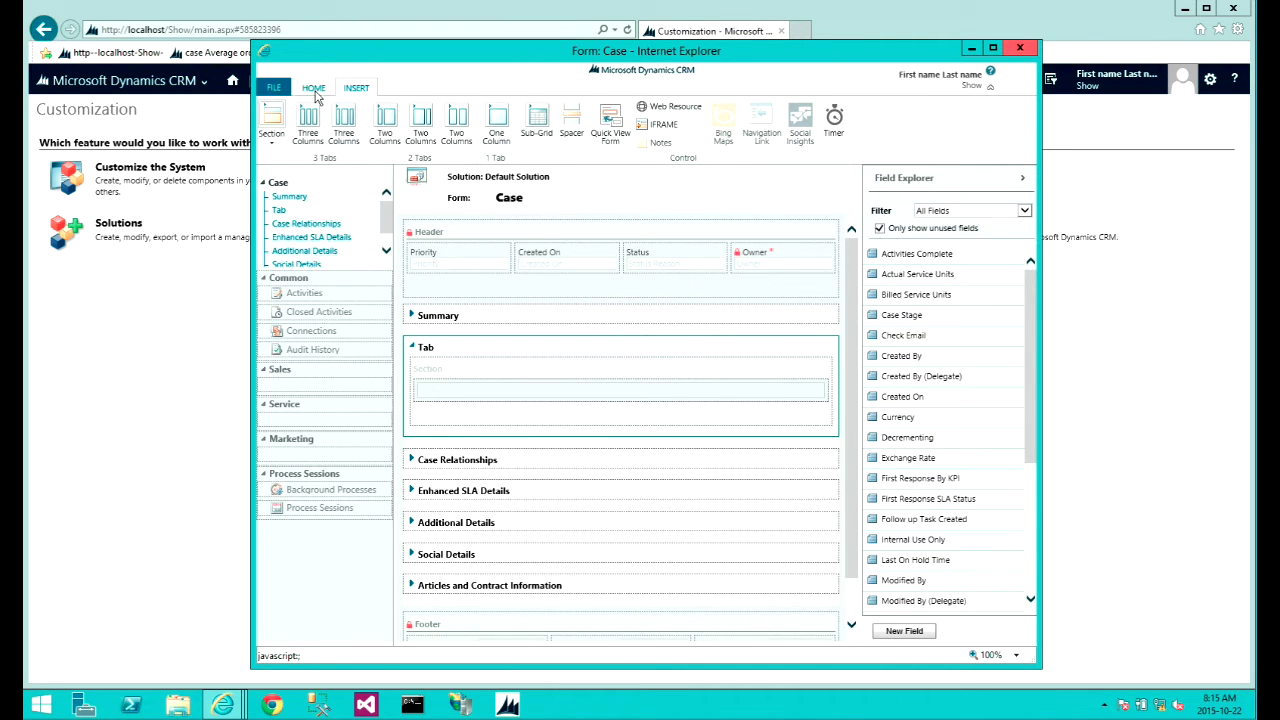
click(314, 89)
click(394, 128)
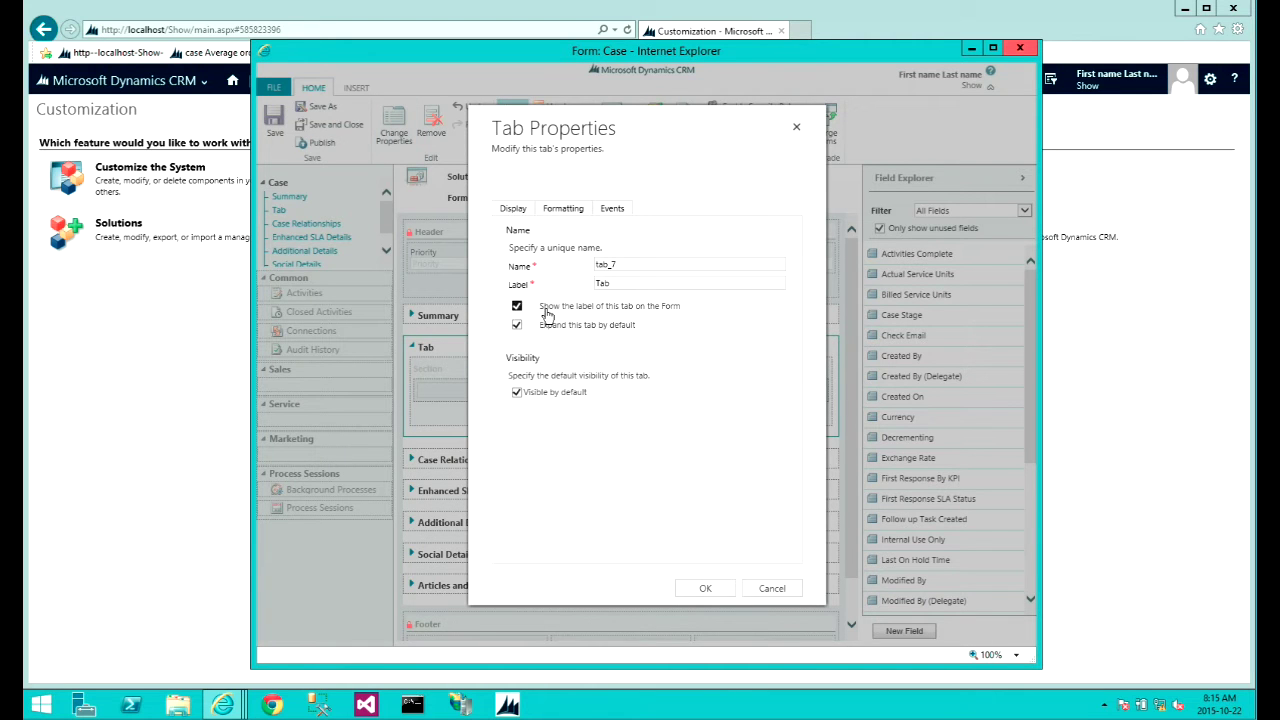
click(516, 306)
click(703, 590)
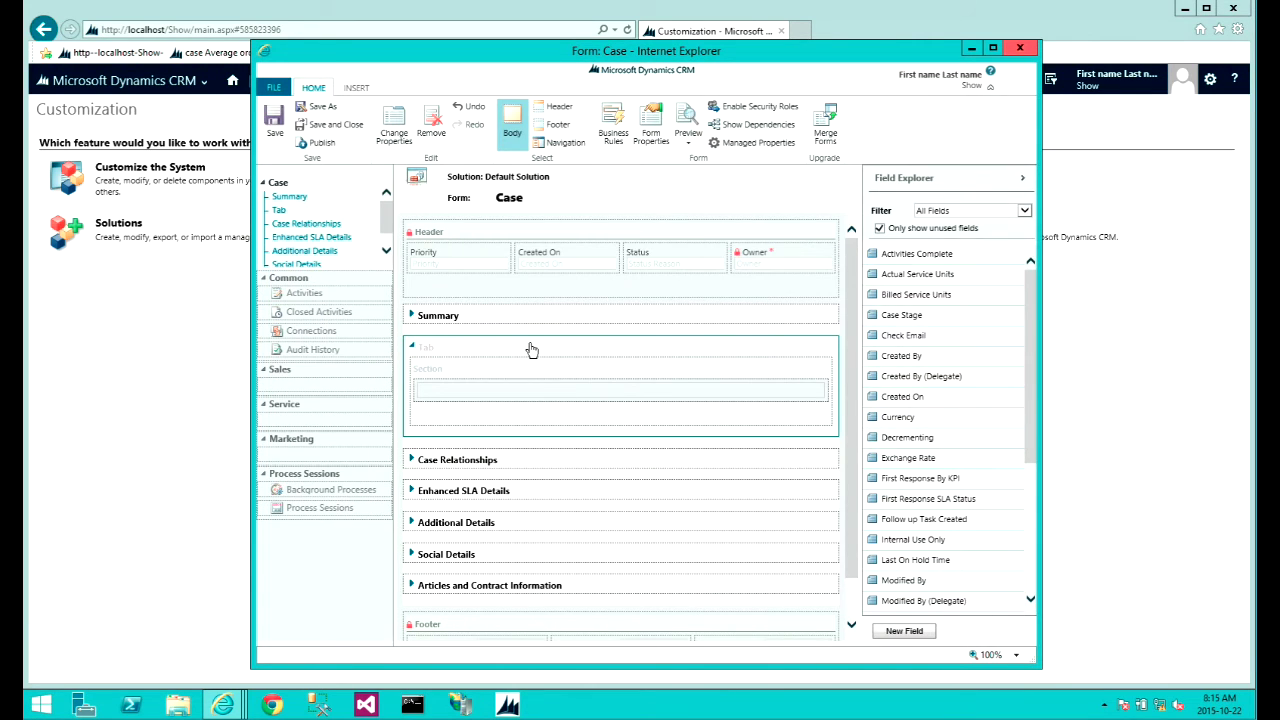
Add a web resource to the new tab's section and choose dcrmeg_dcrmeghtml as its source
click(360, 90)
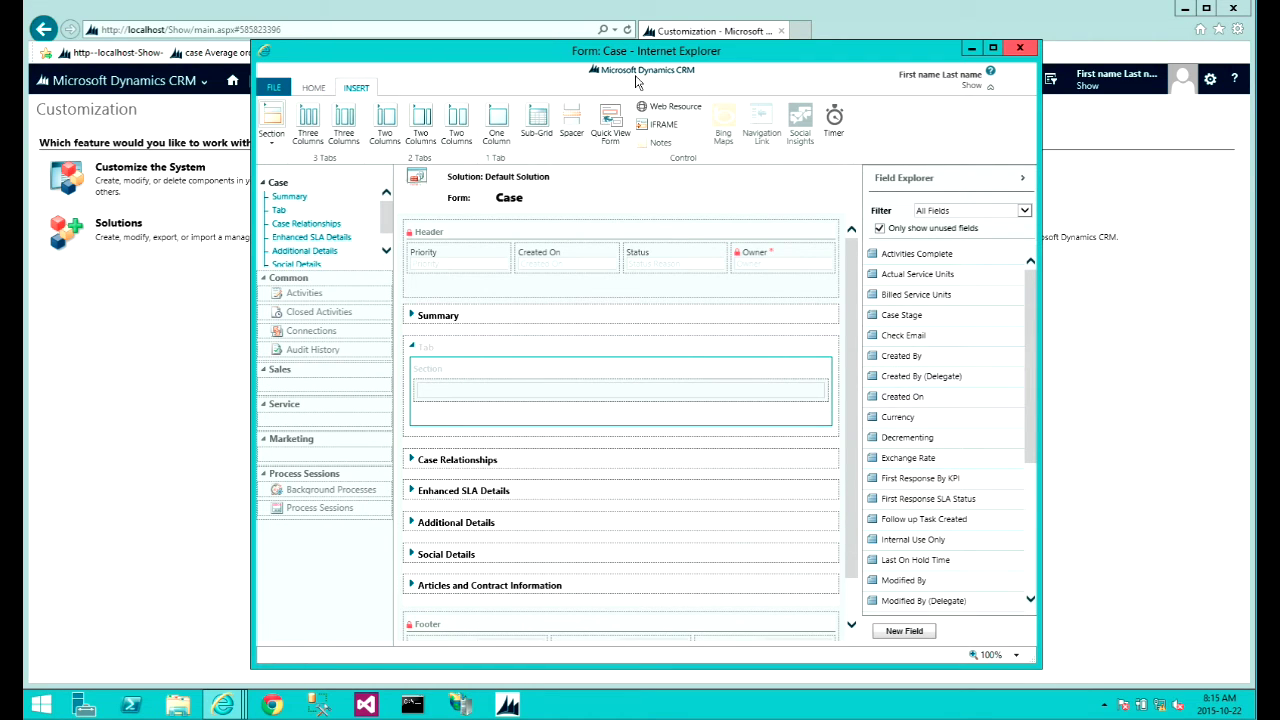
click(661, 119)
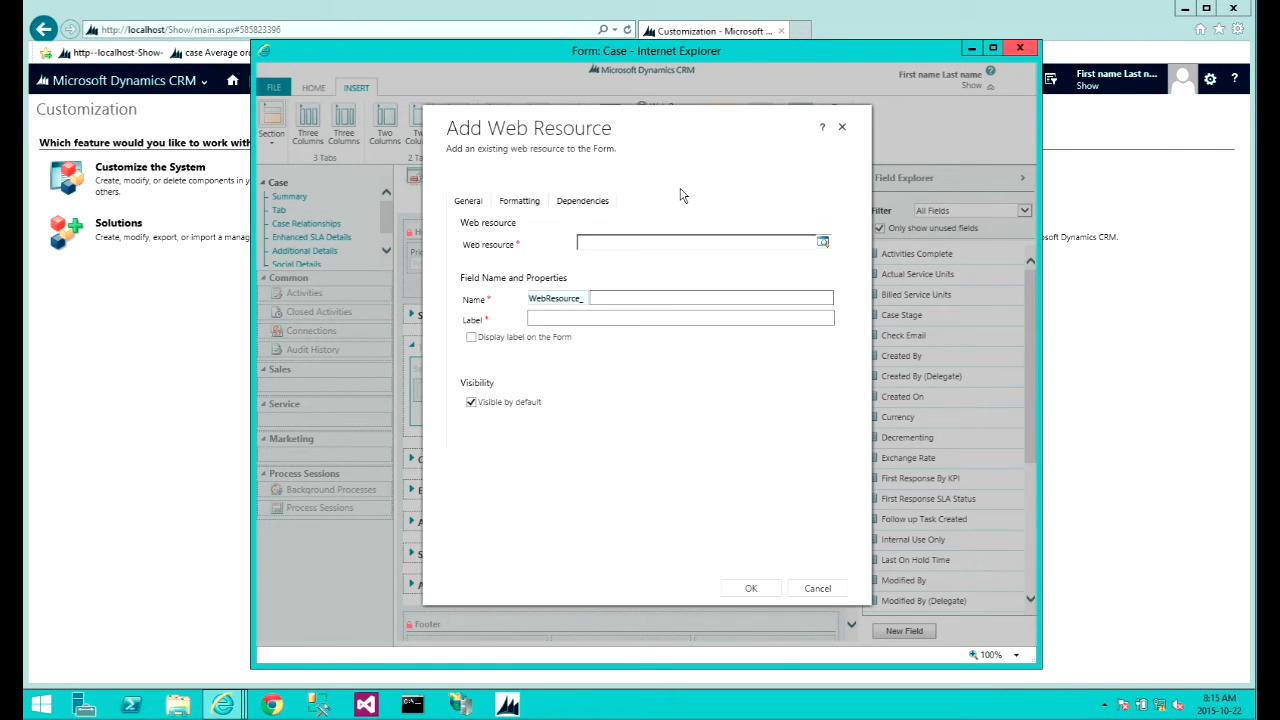
text(dcrmeg_dcreghtml)
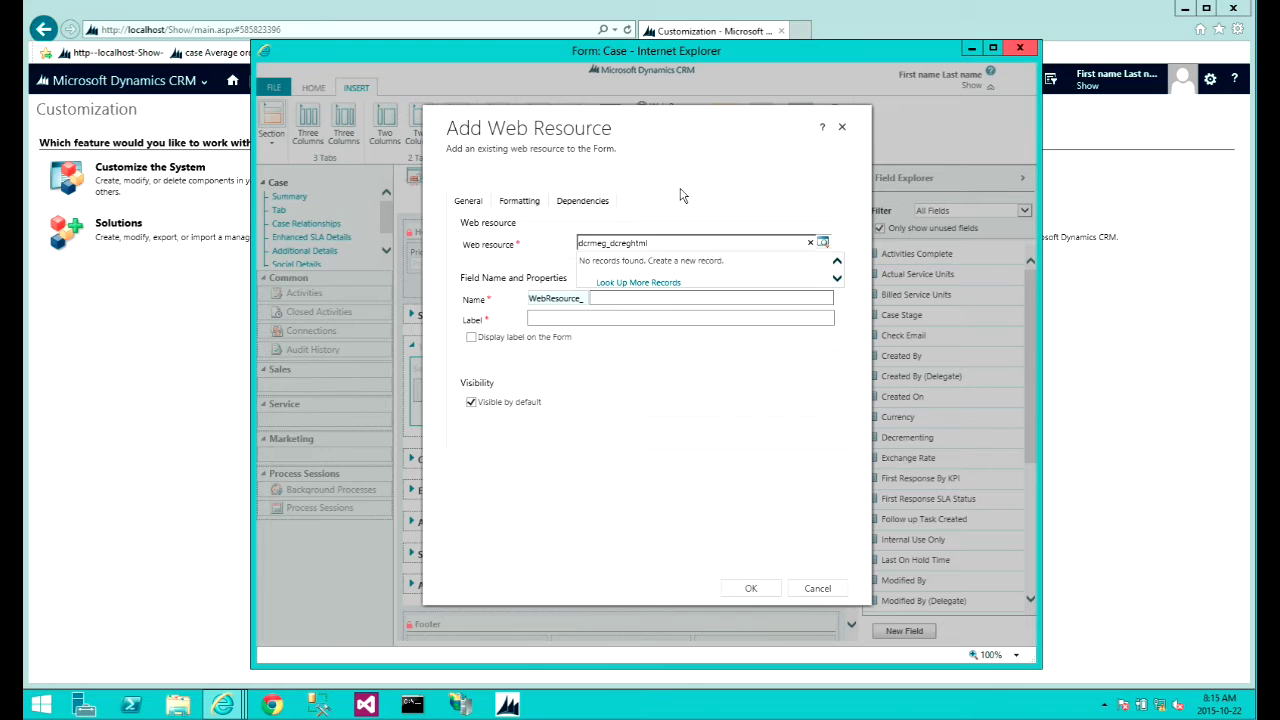
key(BackSpace)
key(BackSpace)
key(BackSpace)
key(BackSpace)
key(BackSpace)
key(BackSpace)
key(BackSpace)
key(BackSpace)
text(crmeghtml)
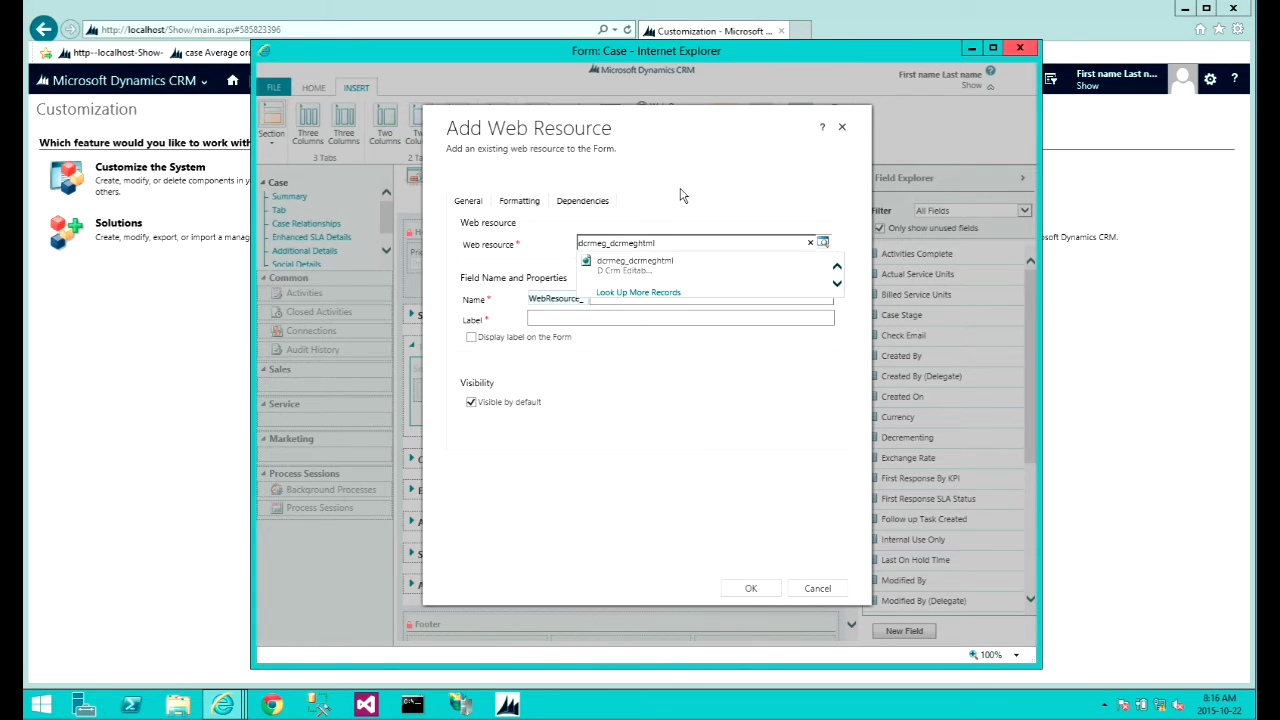
click(657, 277)
Name and label the web resource control dcrmeghtml
click(591, 297)
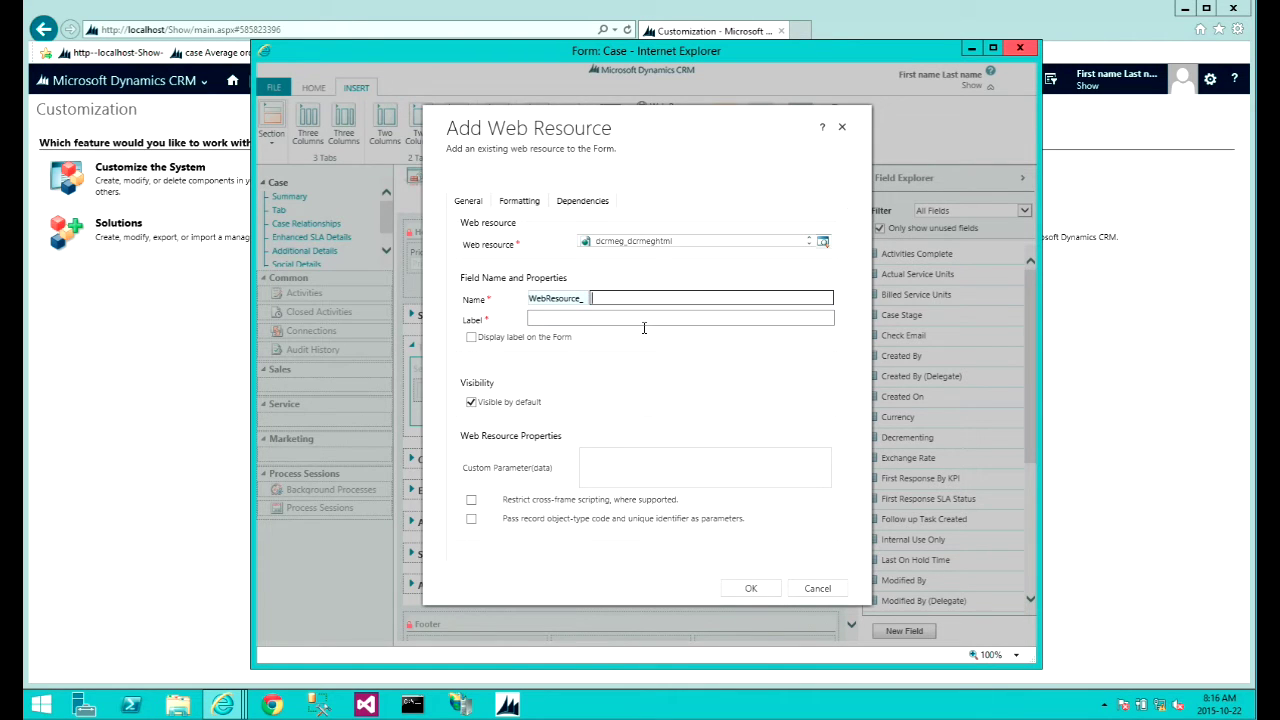
text(dcrmeghtml)
click(688, 378)
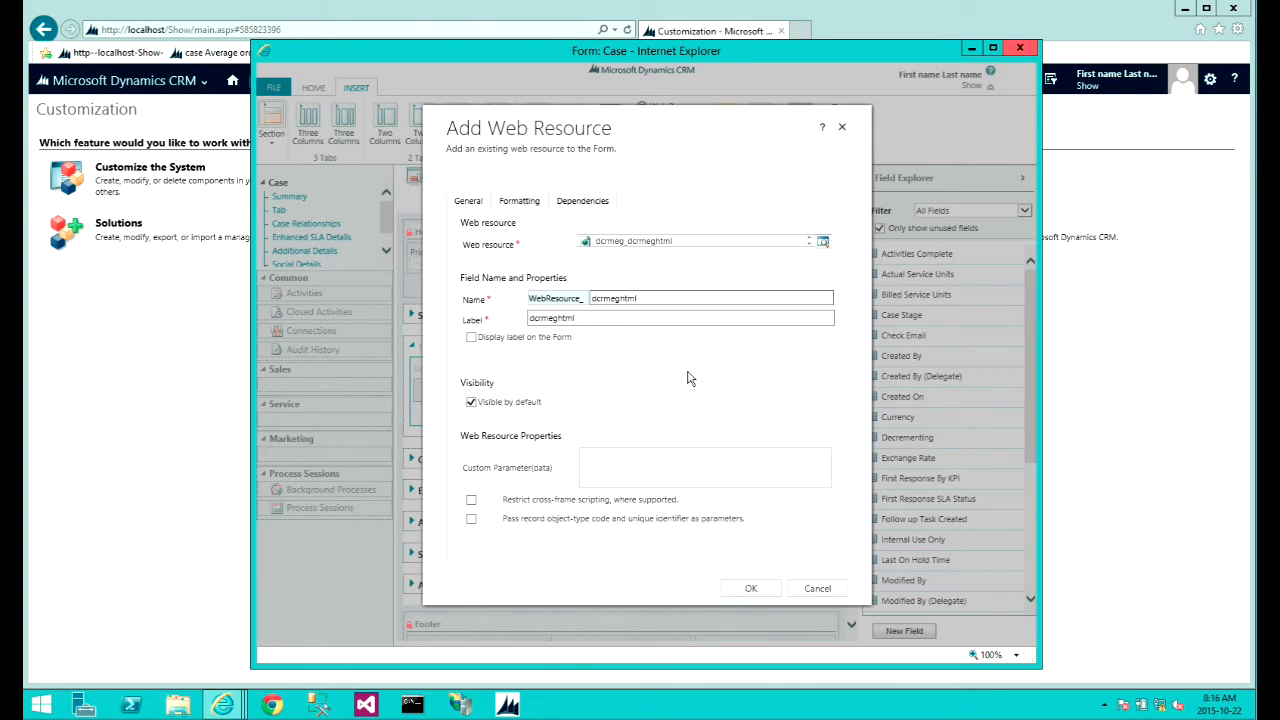
Format the web resource to occupy 12 rows without a border and add it to the form
click(533, 203)
scroll(563, 340, down, 3)
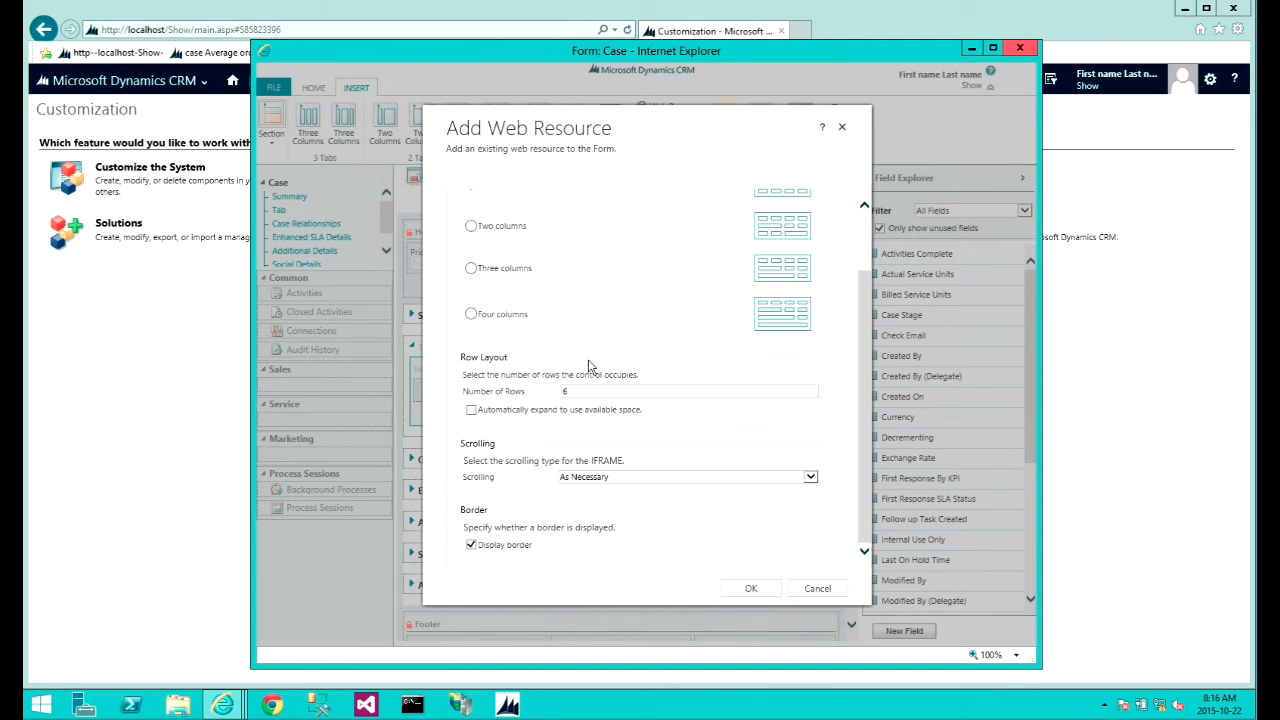
click(570, 391)
text(12)
click(540, 398)
click(510, 549)
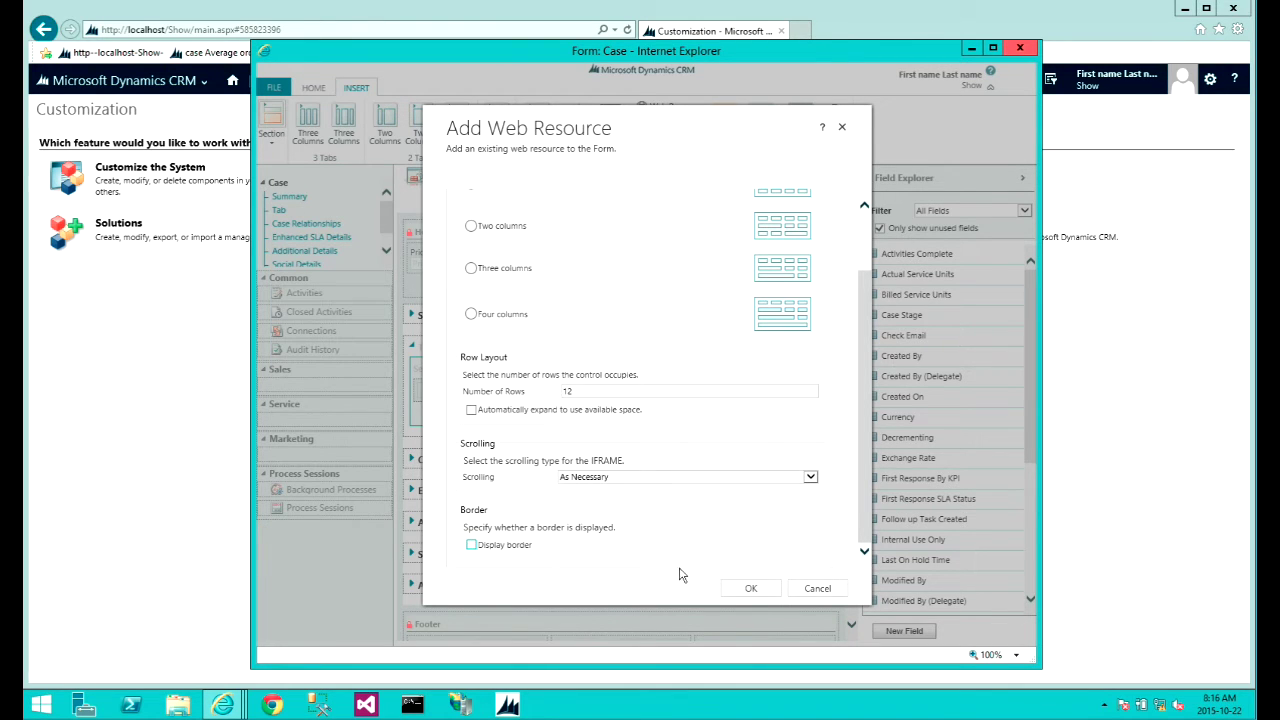
click(751, 590)
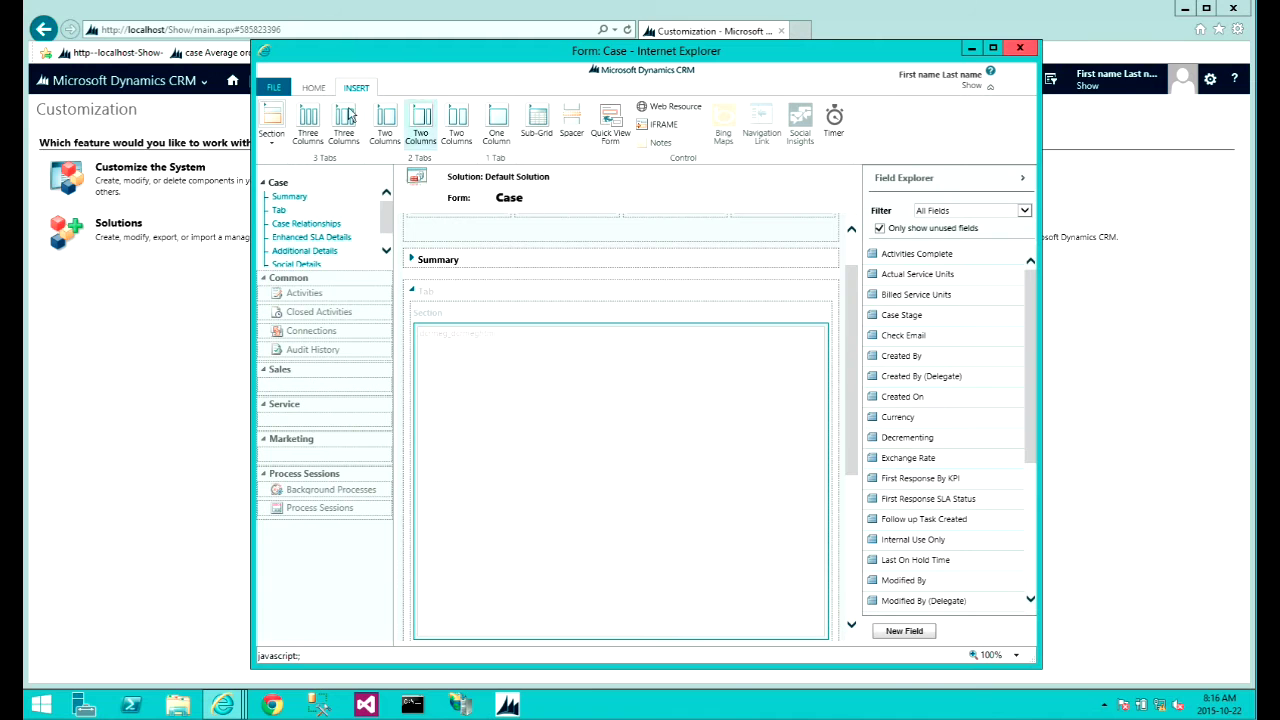
Save and close the Case form, and publish all customizations
click(315, 91)
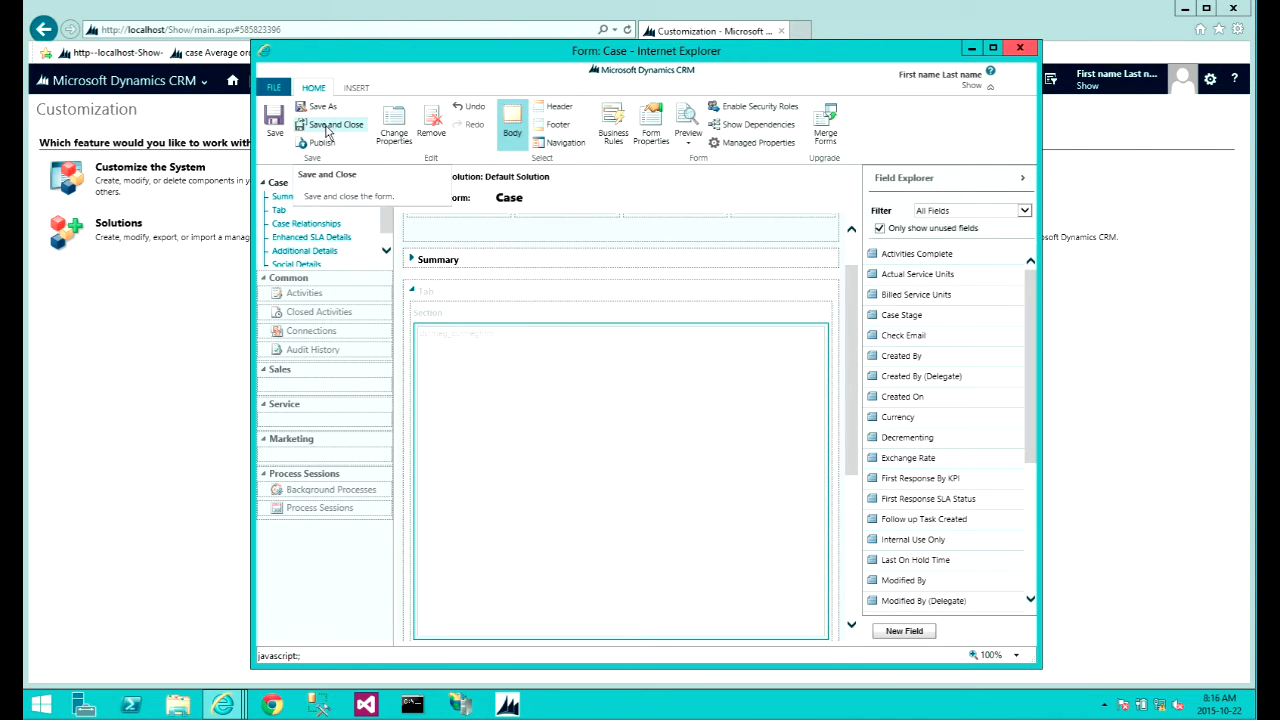
click(327, 128)
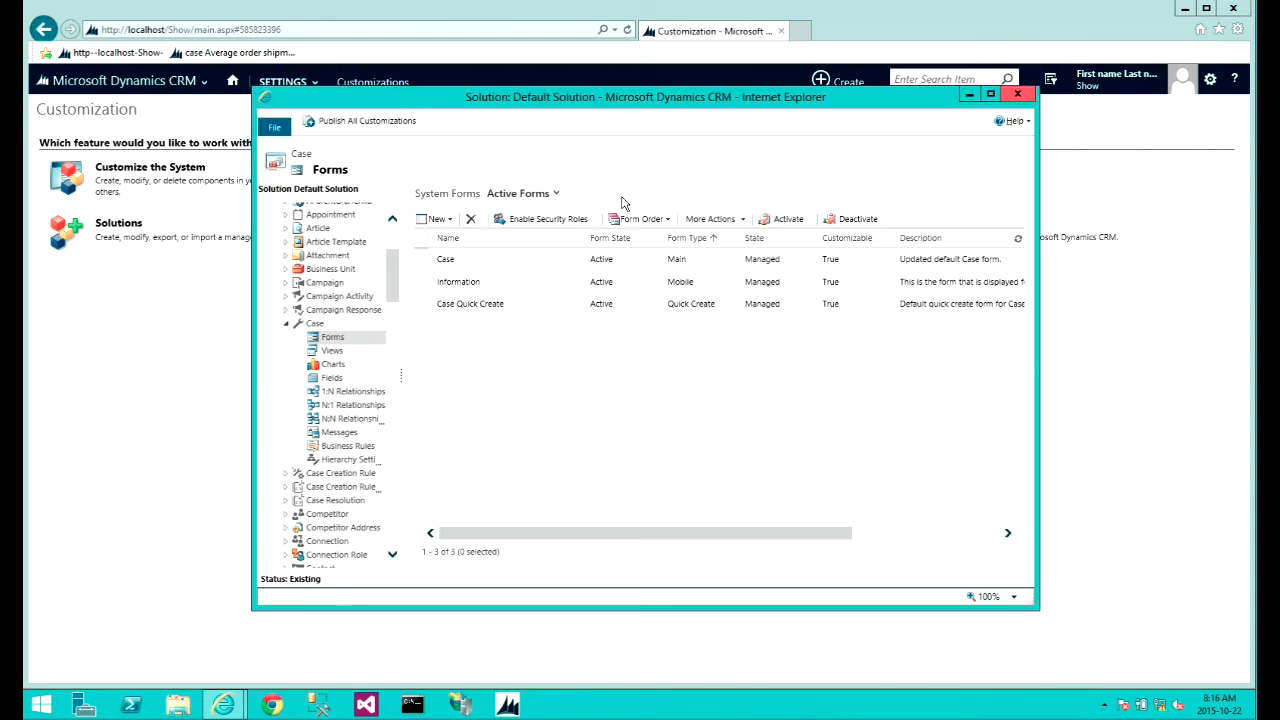
click(347, 124)
Make the D CRM EG Configuration entity display in the Settings area, then save and publish the entity
scroll(389, 257, up, 2)
scroll(389, 257, up, 2)
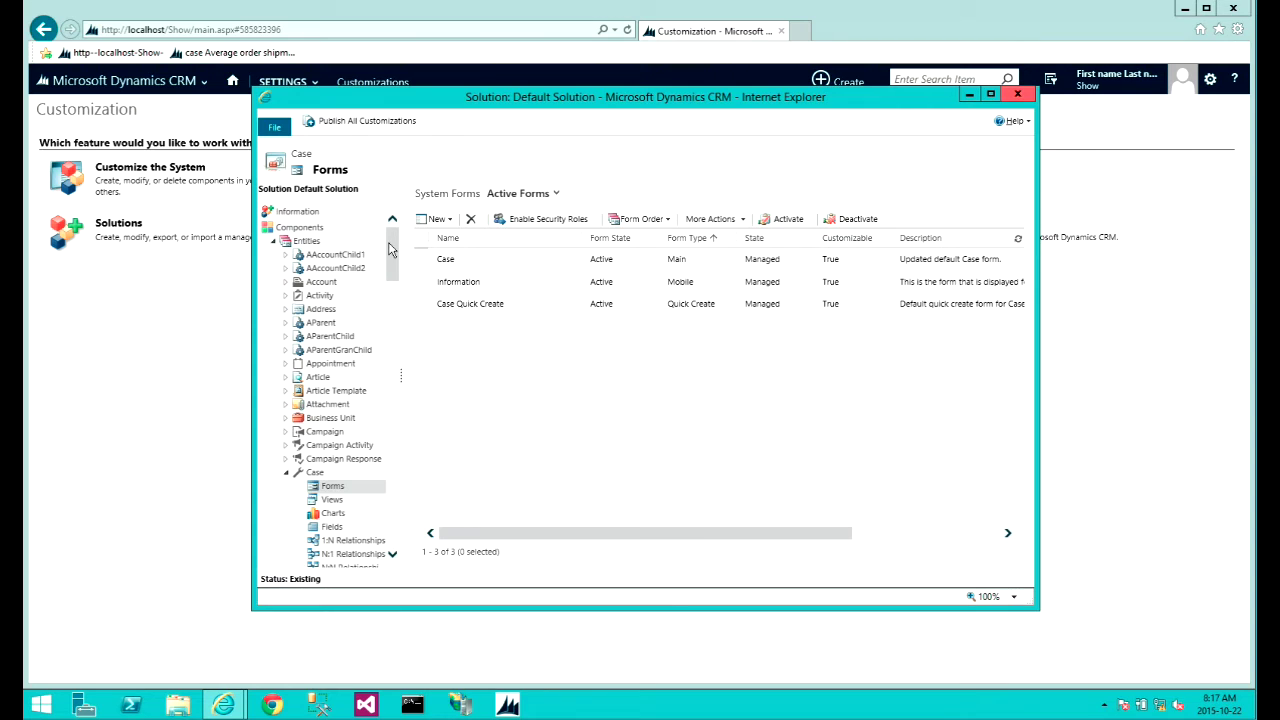
scroll(412, 340, down, 10)
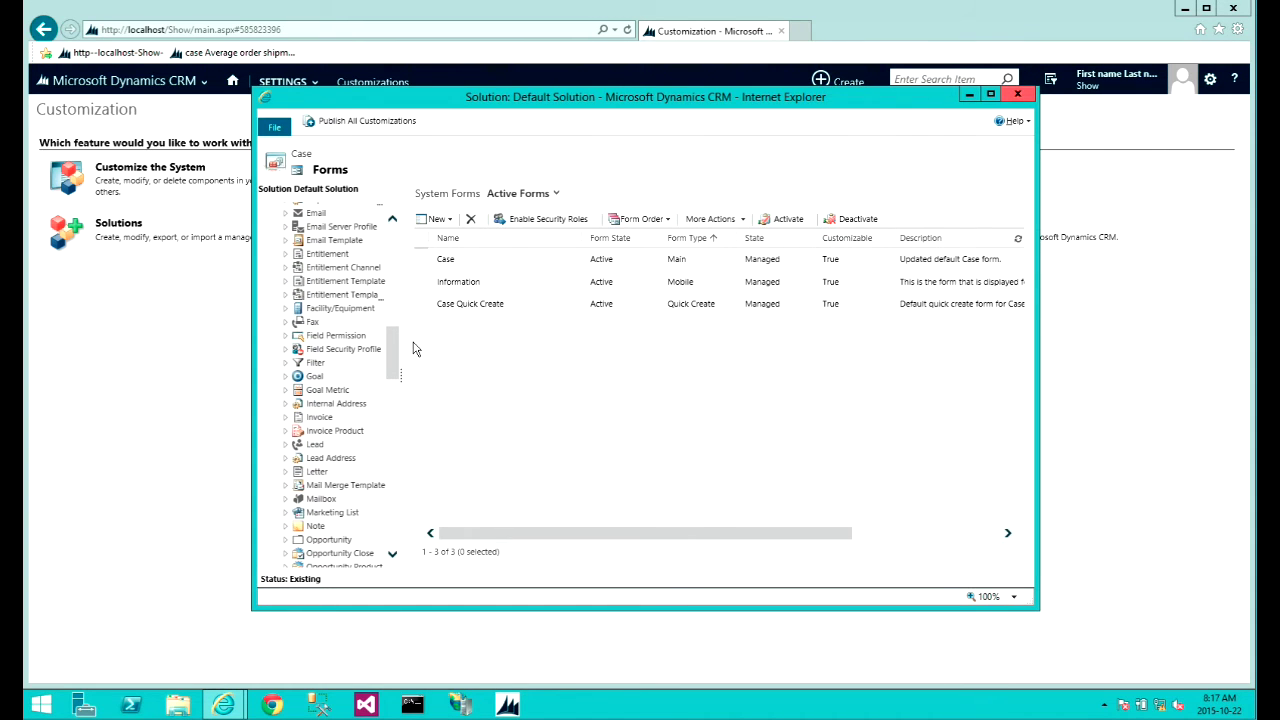
scroll(416, 348, down, 1)
scroll(394, 314, up, 5)
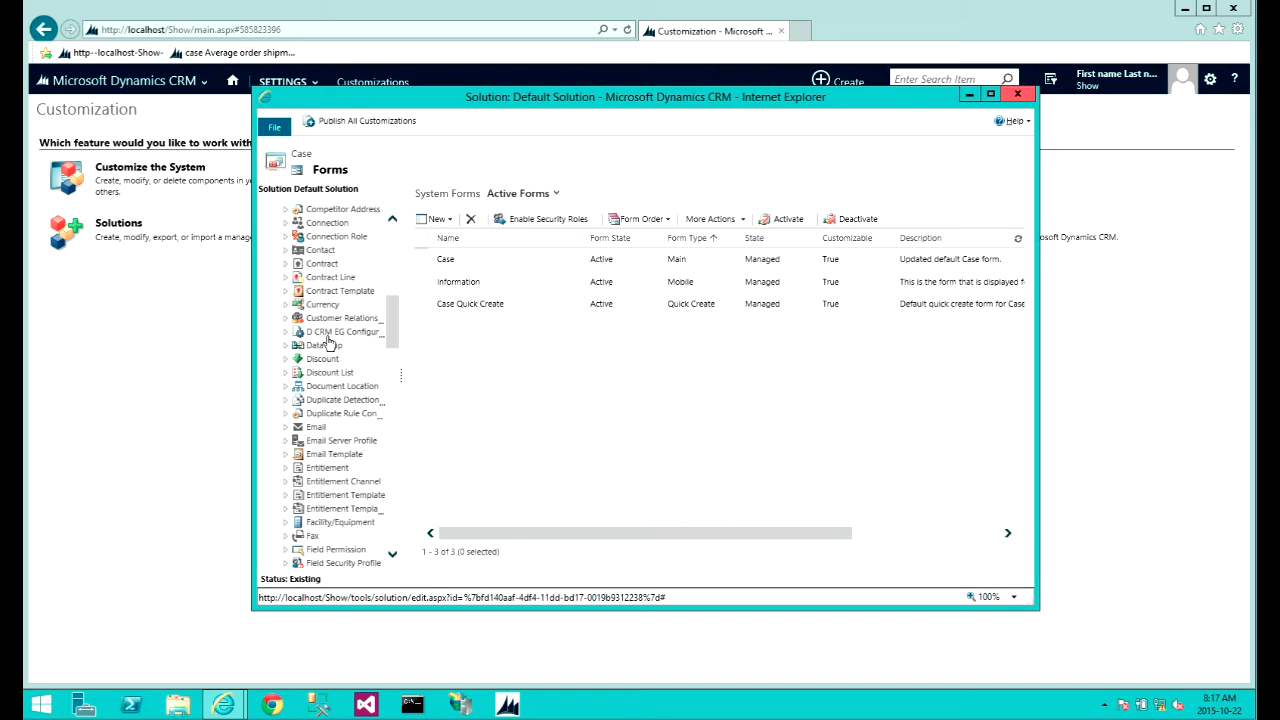
click(331, 333)
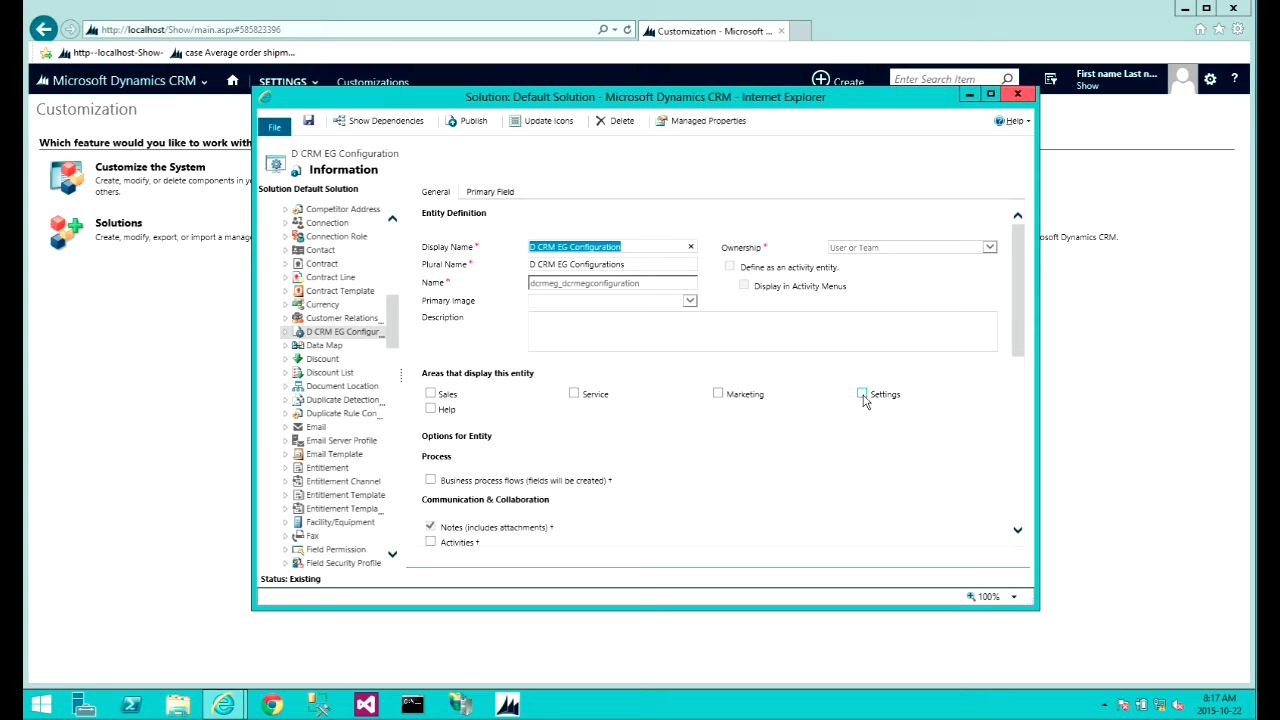
click(861, 394)
key(ctrl+s)
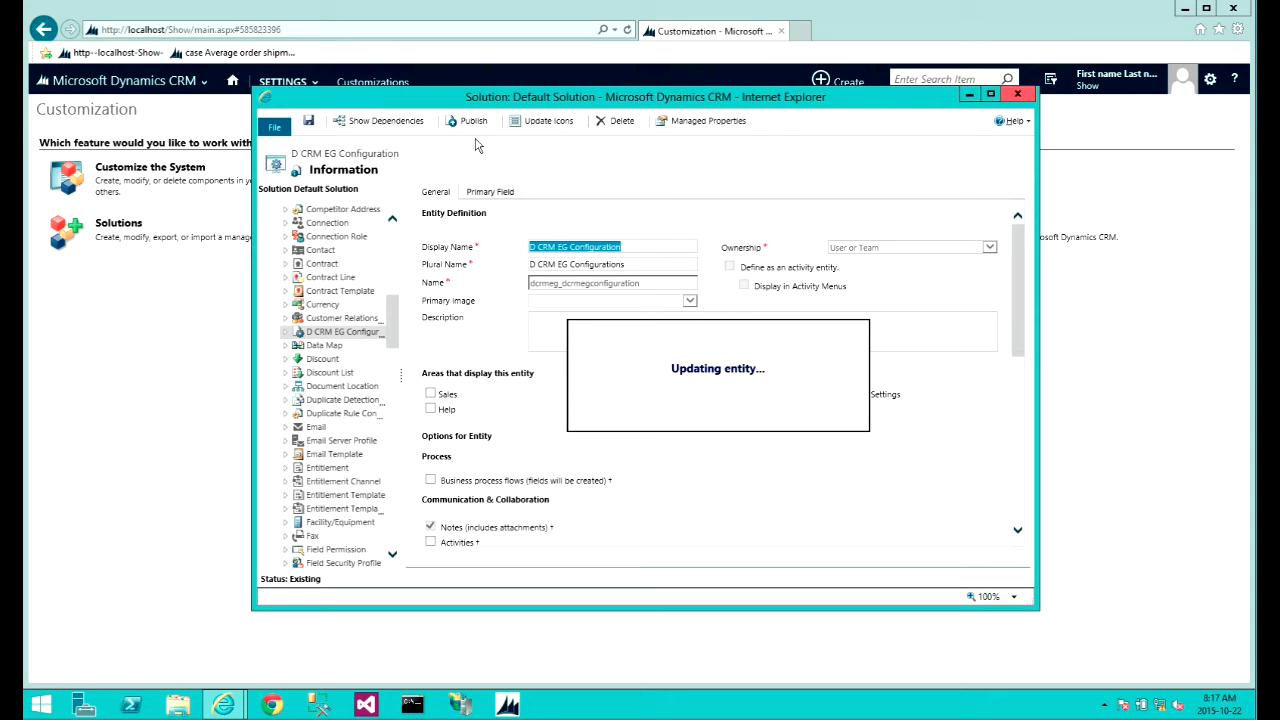
click(472, 121)
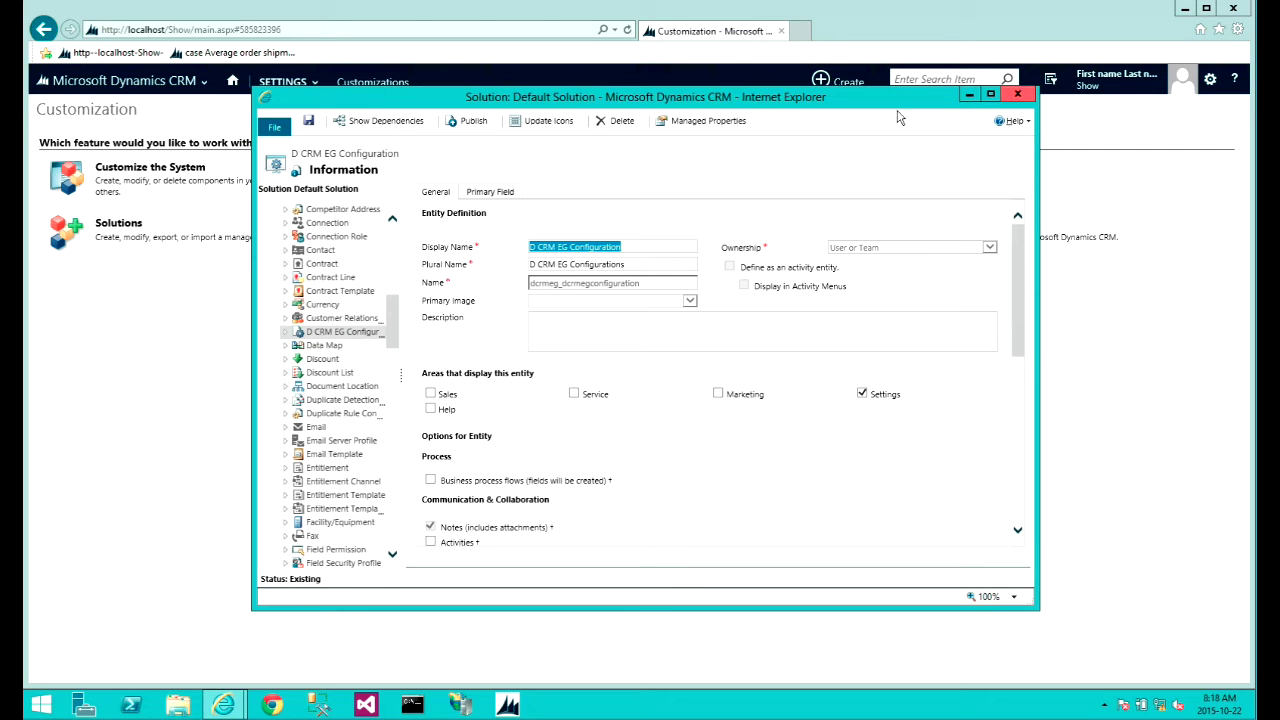
Close the solution window, reload the CRM page, and open D CRM EG Configurations from the Settings area
click(1018, 94)
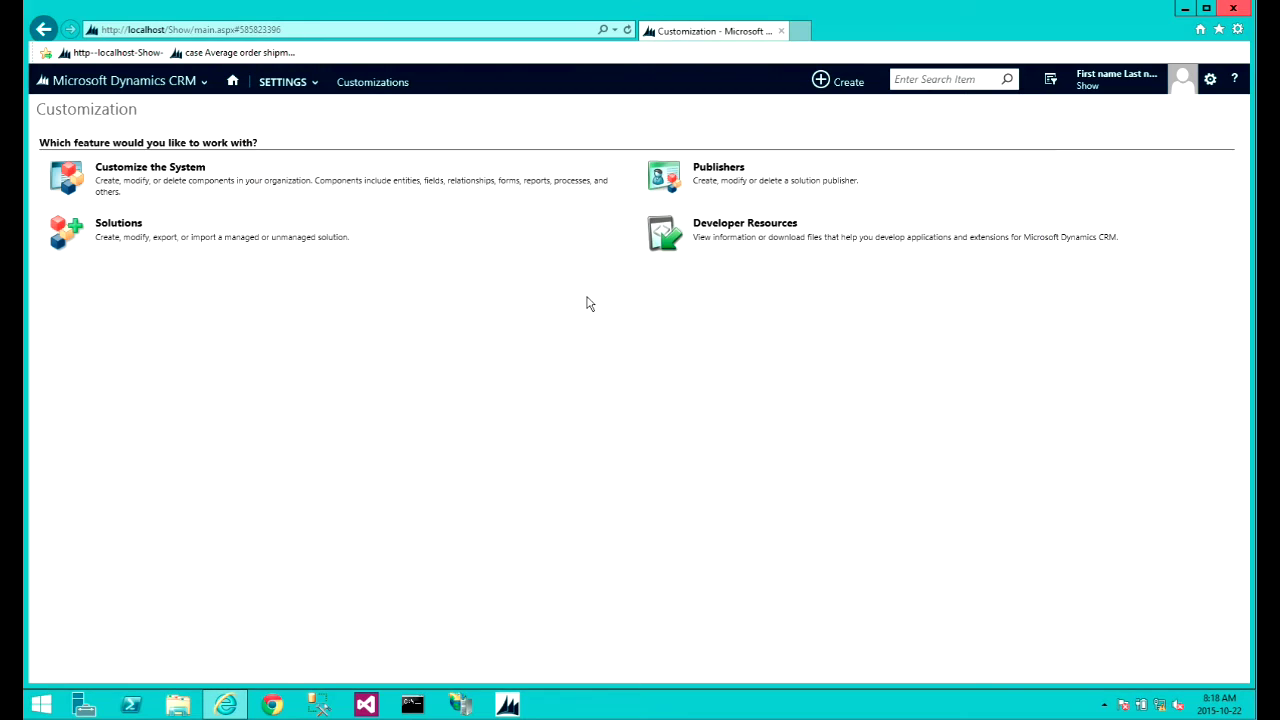
click(314, 92)
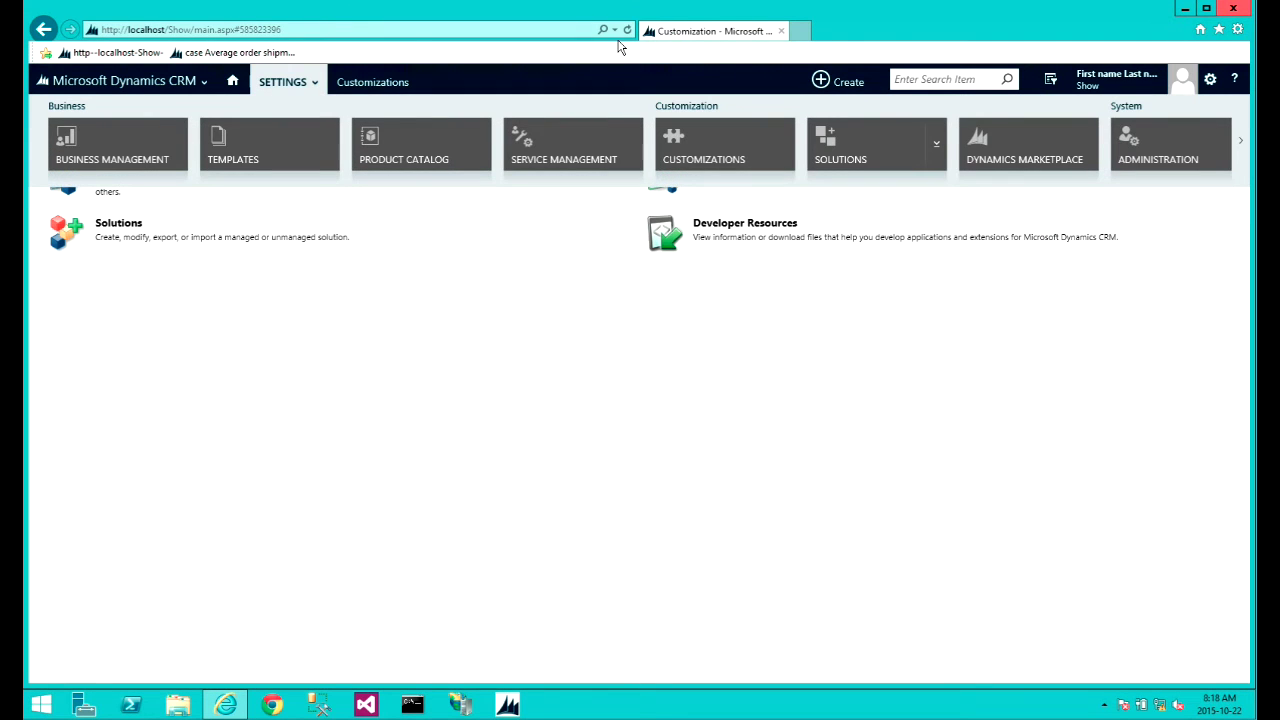
key(F5)
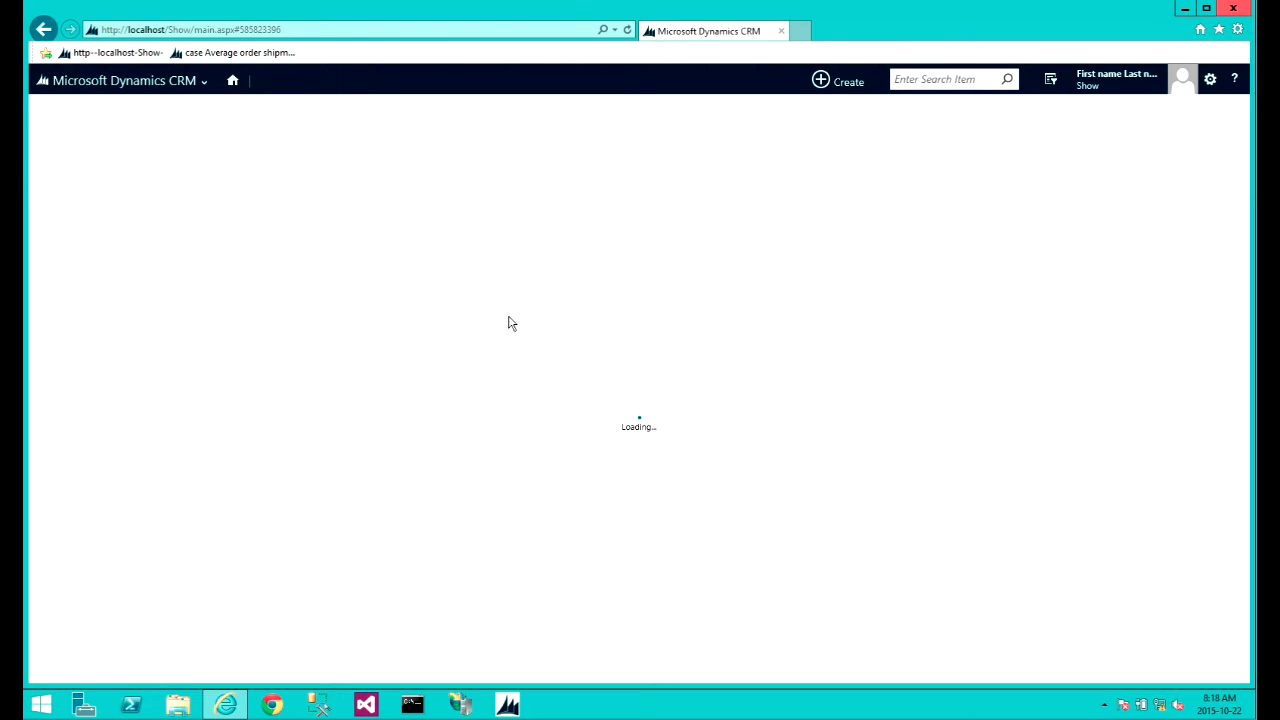
click(285, 85)
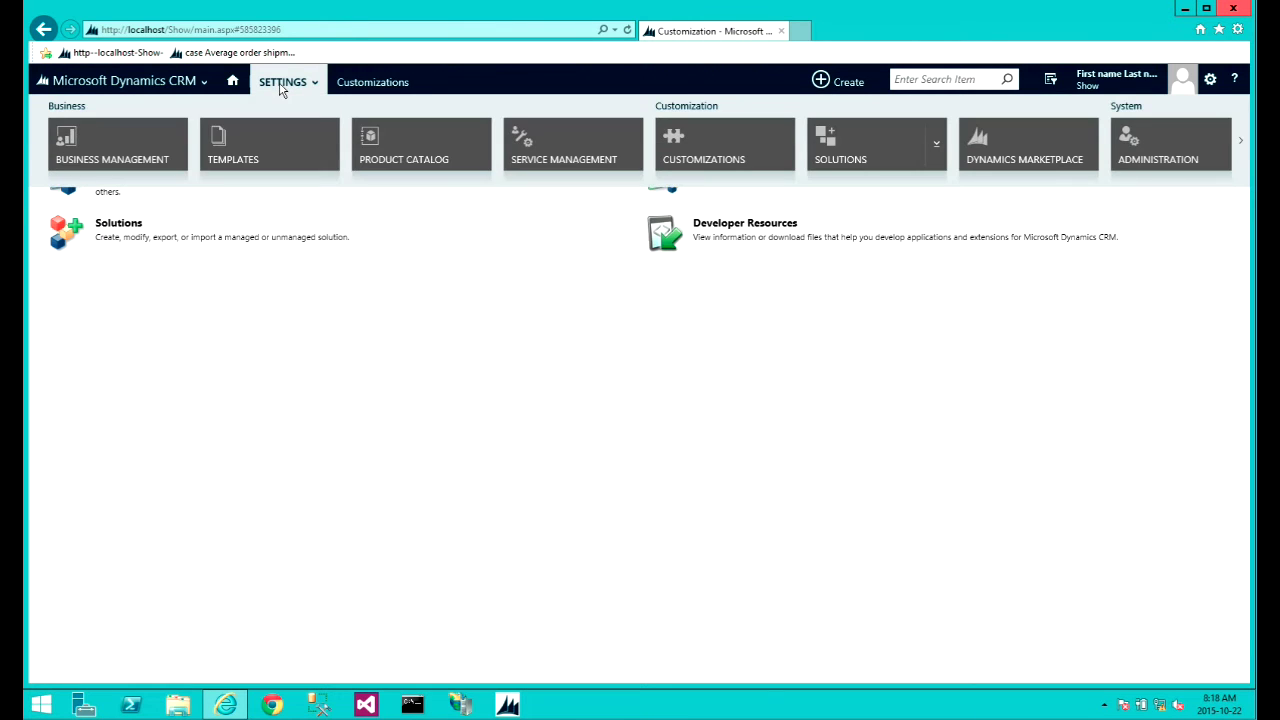
scroll(311, 143, down, 15)
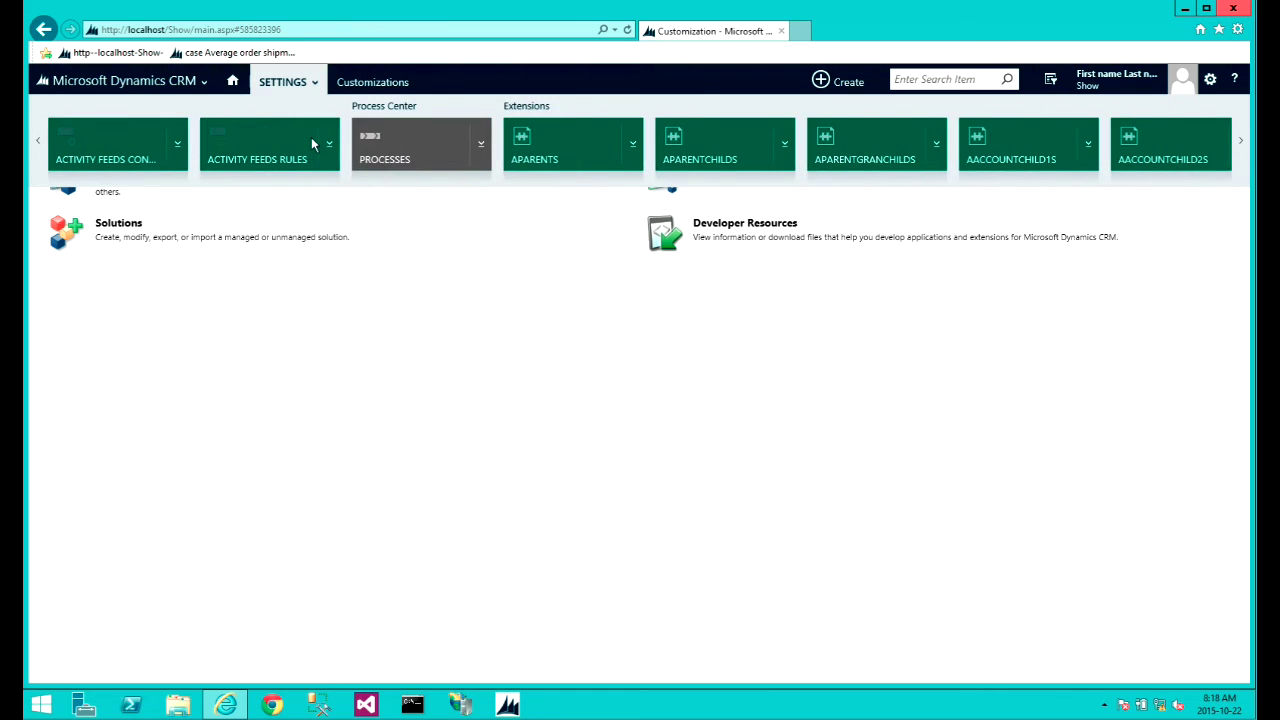
scroll(297, 143, up, 6)
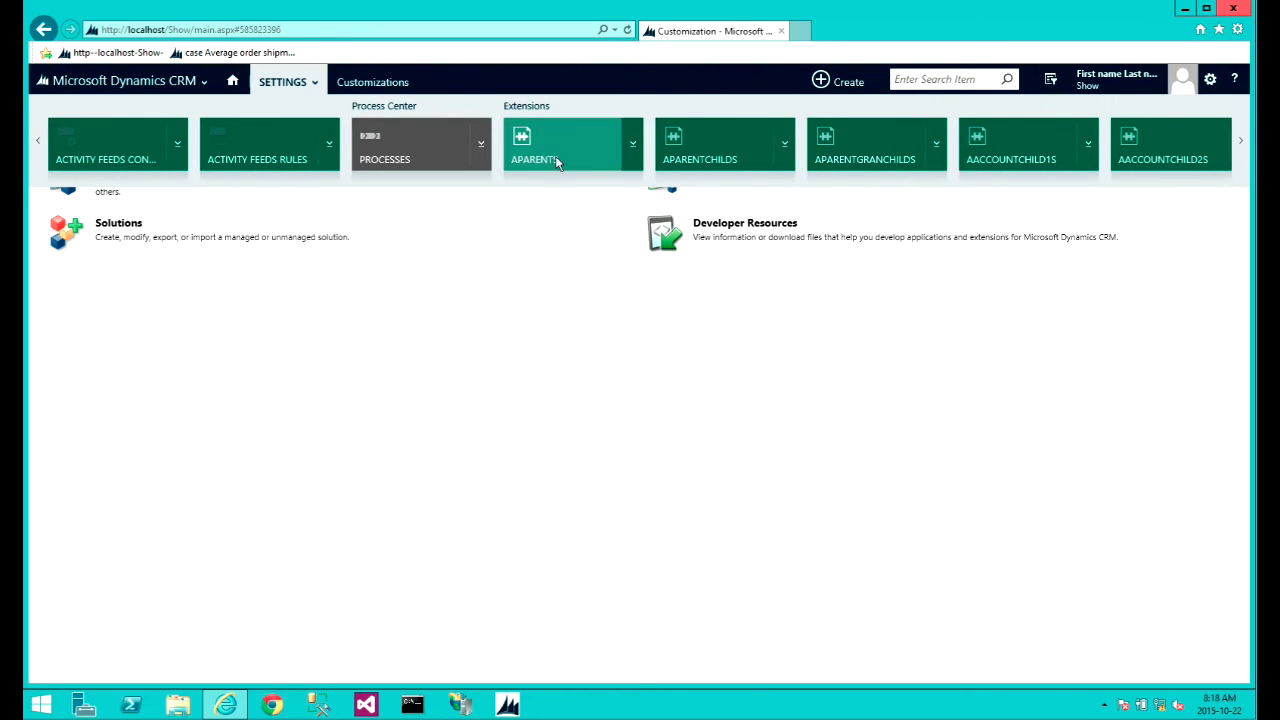
scroll(791, 157, down, 8)
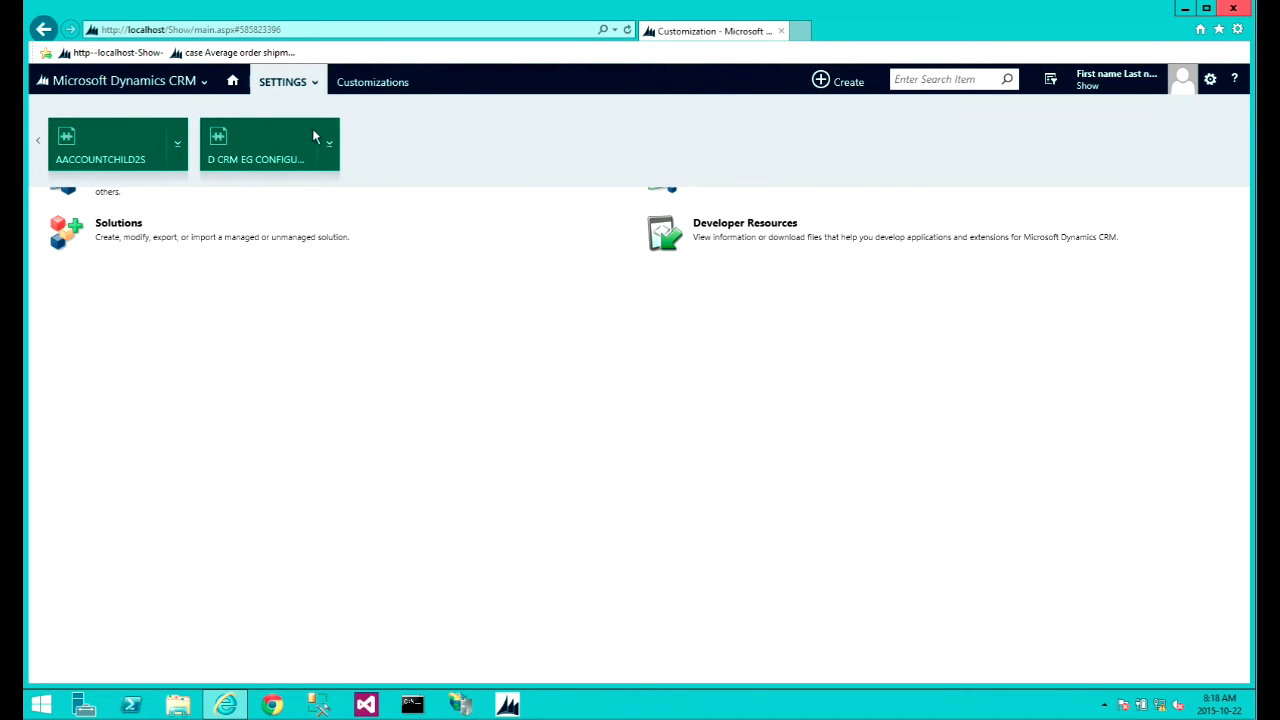
scroll(313, 135, up, 3)
scroll(313, 135, up, 4)
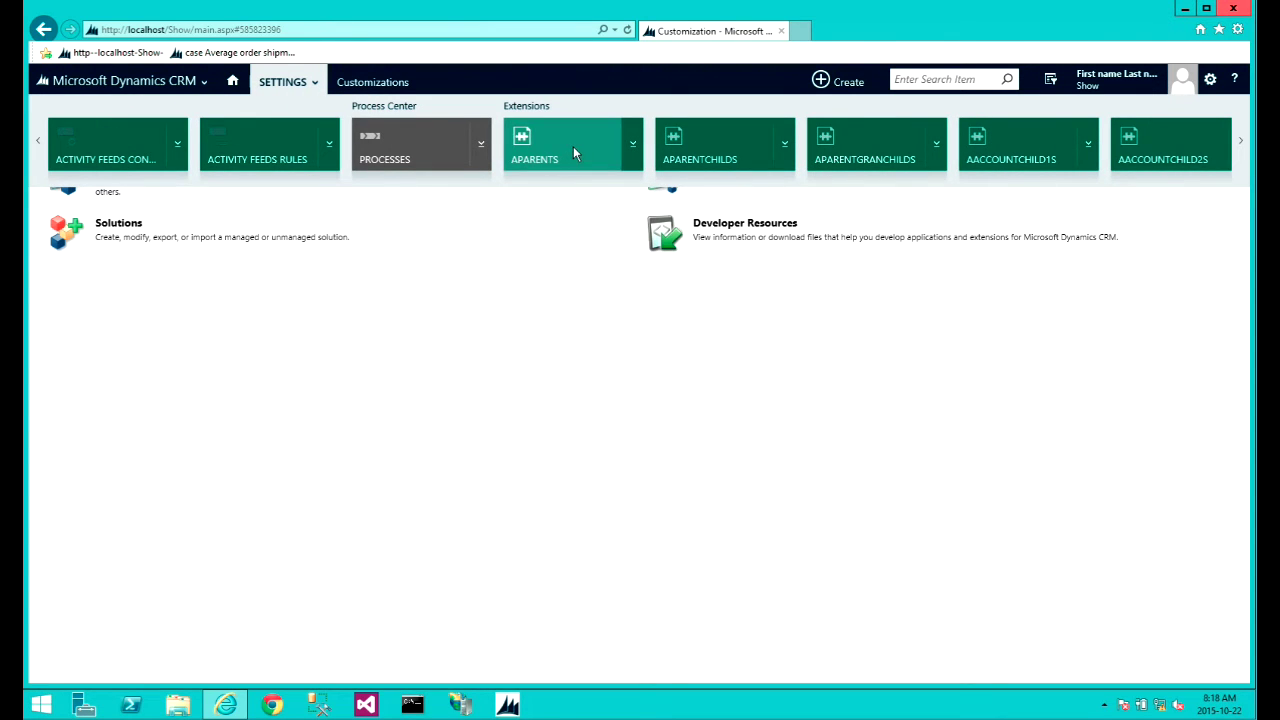
scroll(573, 146, down, 6)
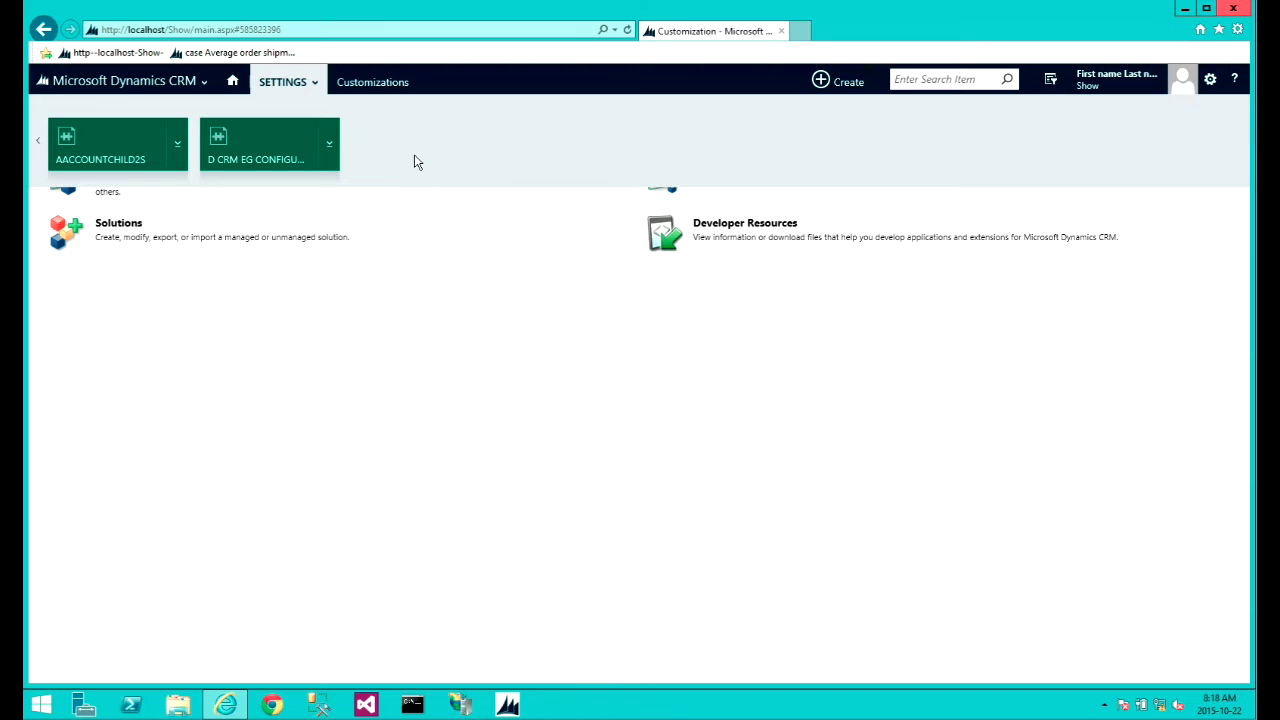
click(285, 155)
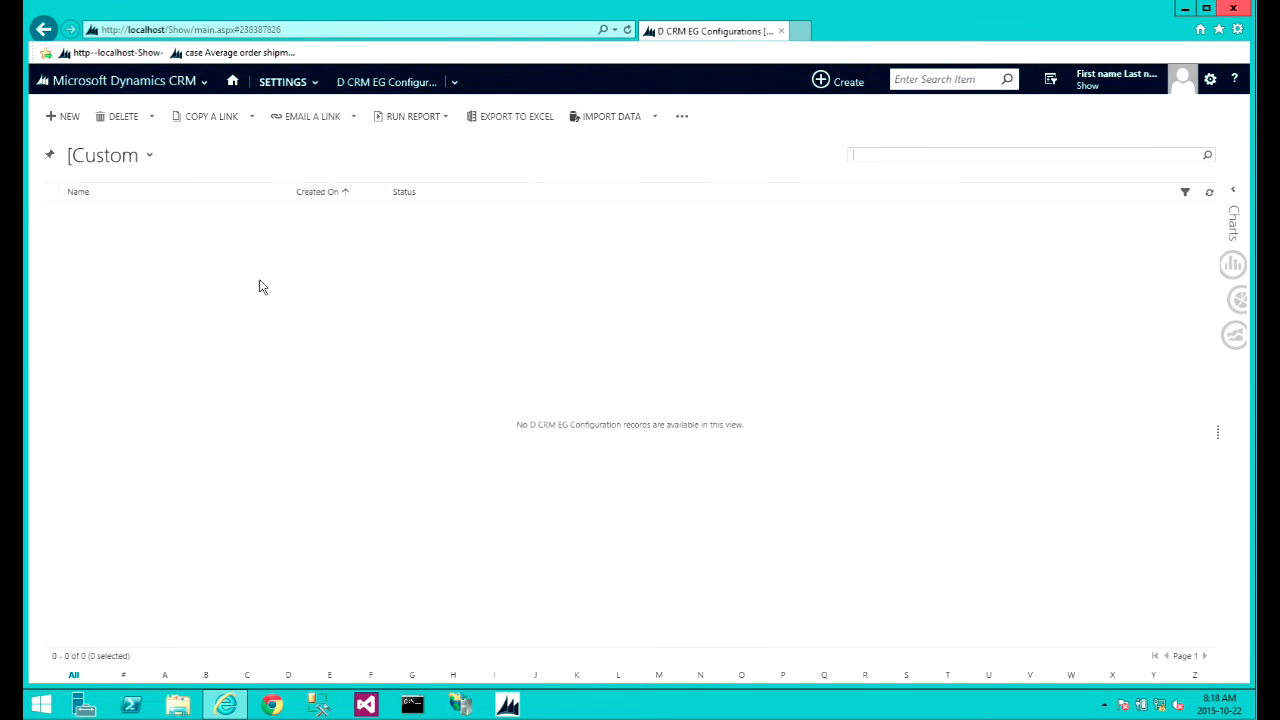
Check the available views, then start a new D CRM EG Configuration record
click(148, 160)
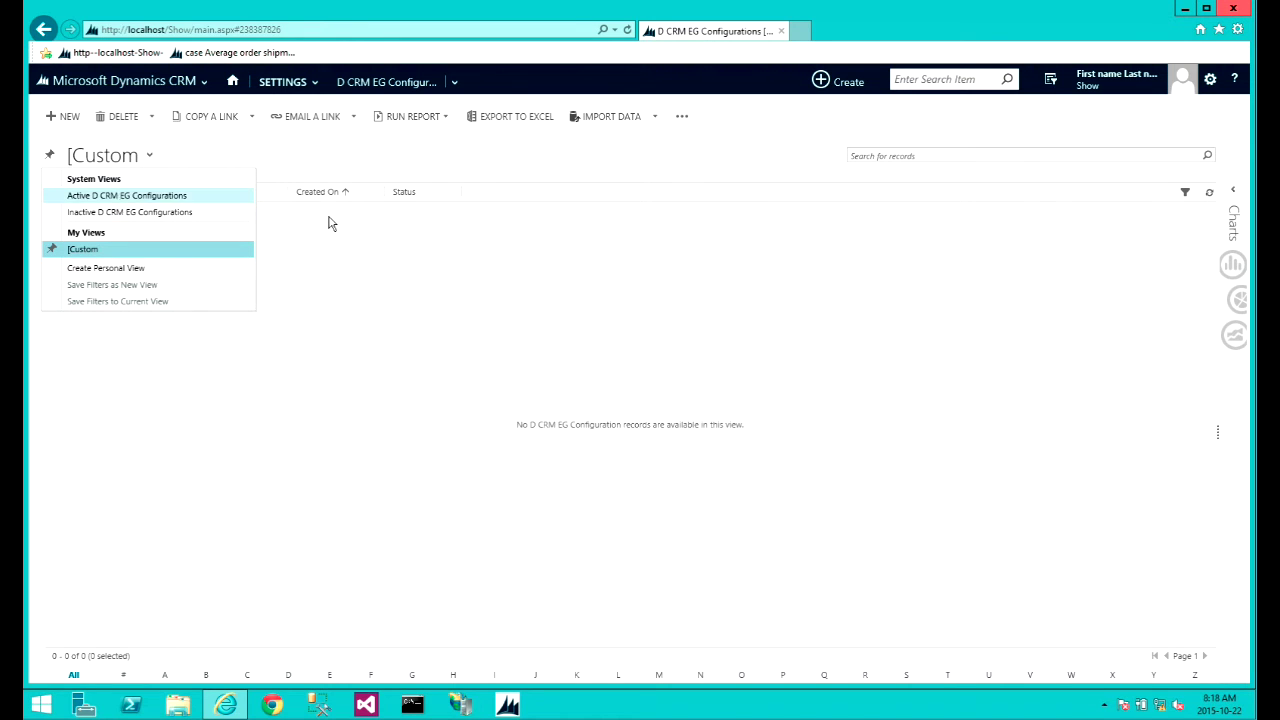
click(451, 266)
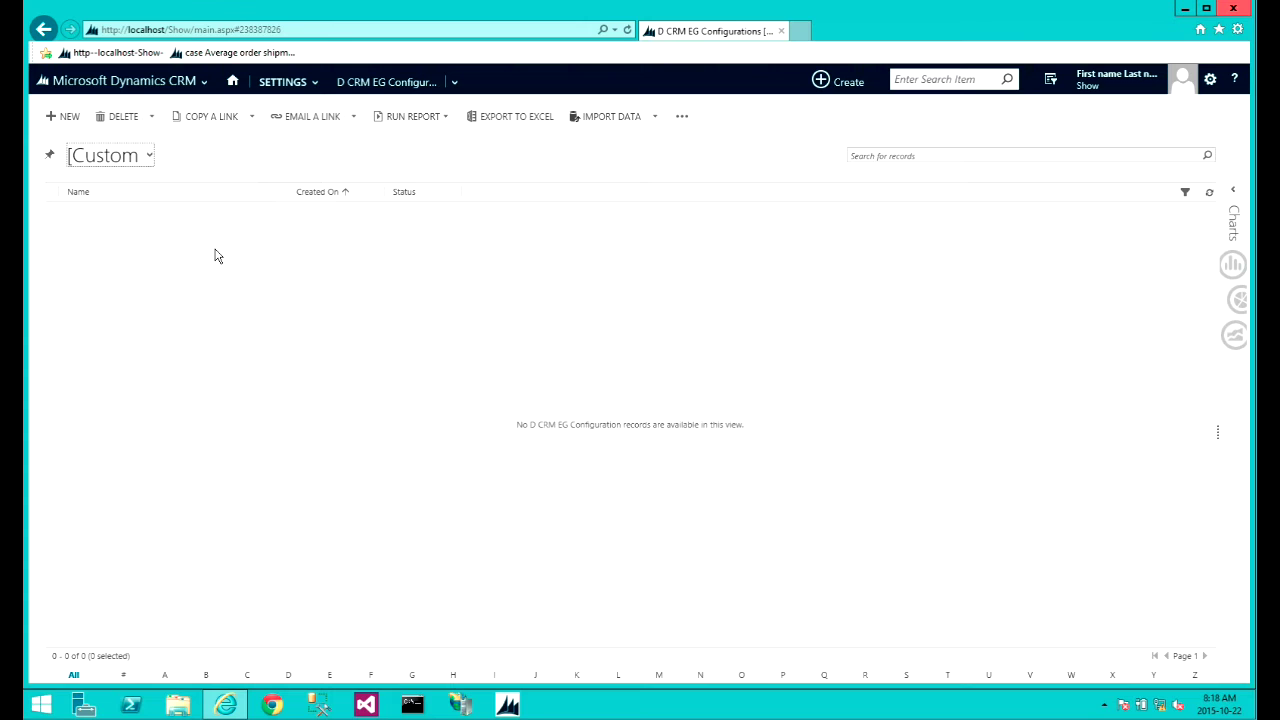
click(70, 117)
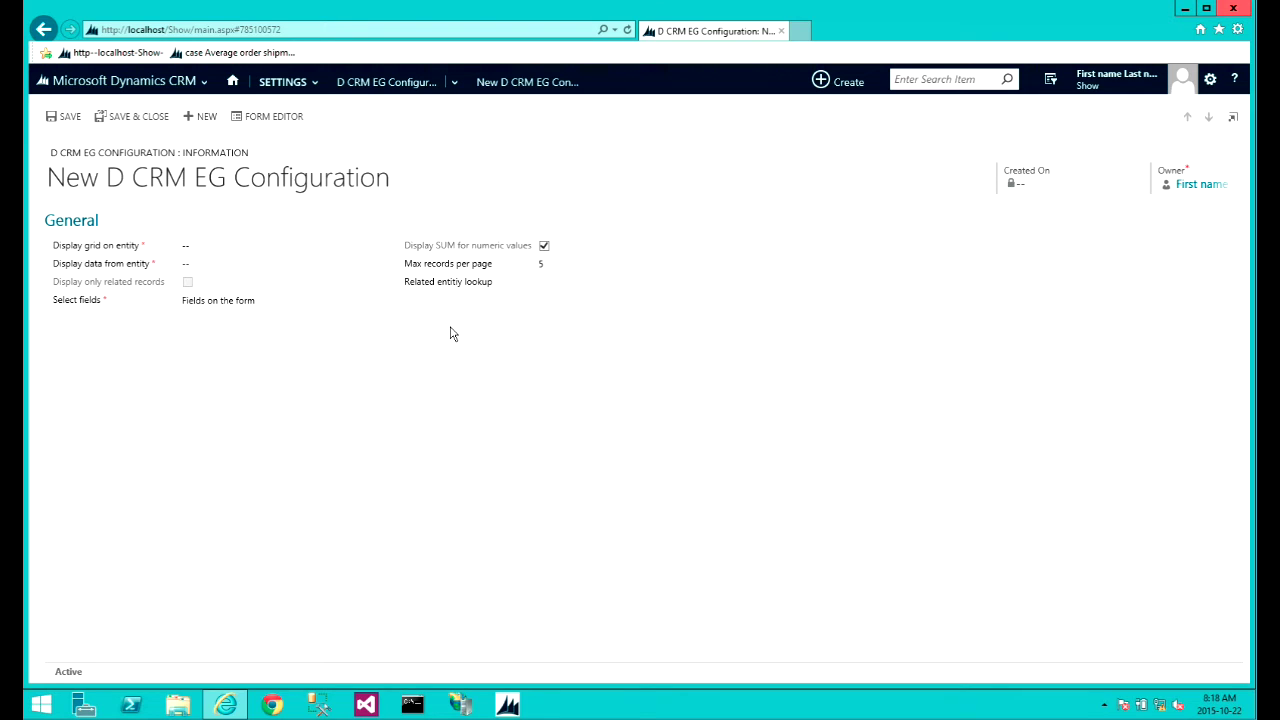
Set the configuration to display the grid on the Case entity with data from the Account entity
click(253, 255)
scroll(287, 486, down, 4)
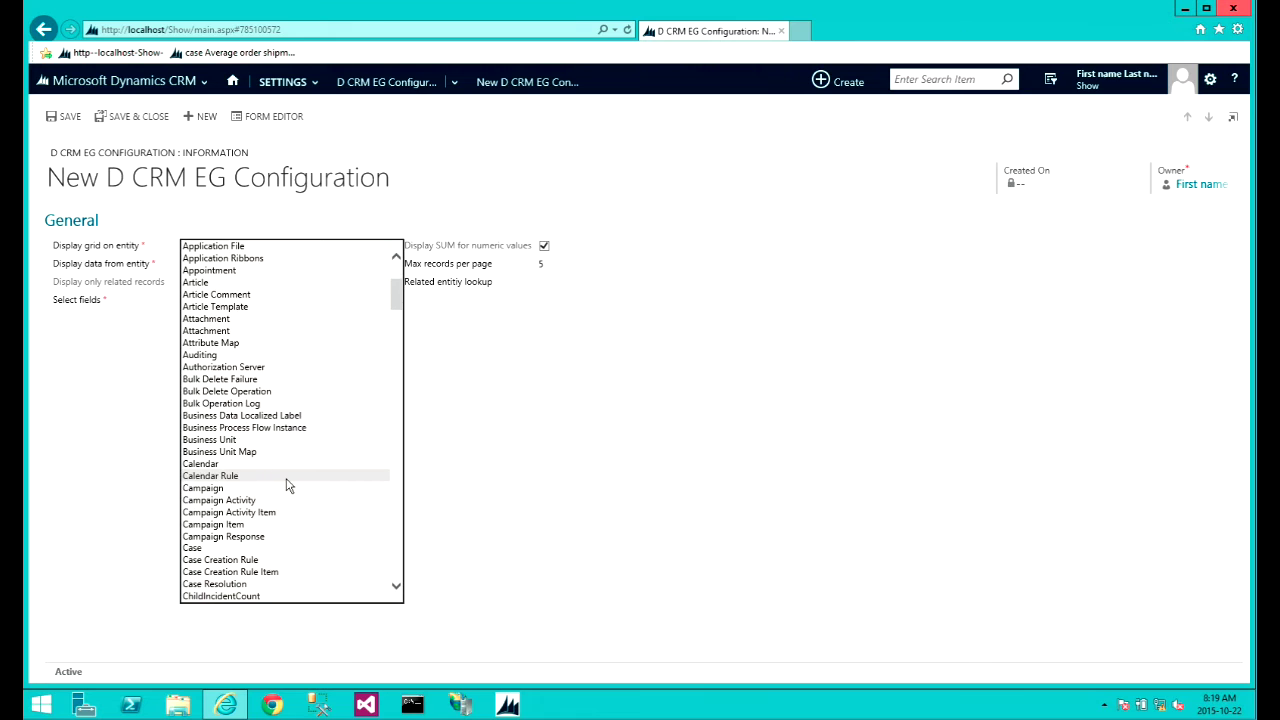
click(220, 551)
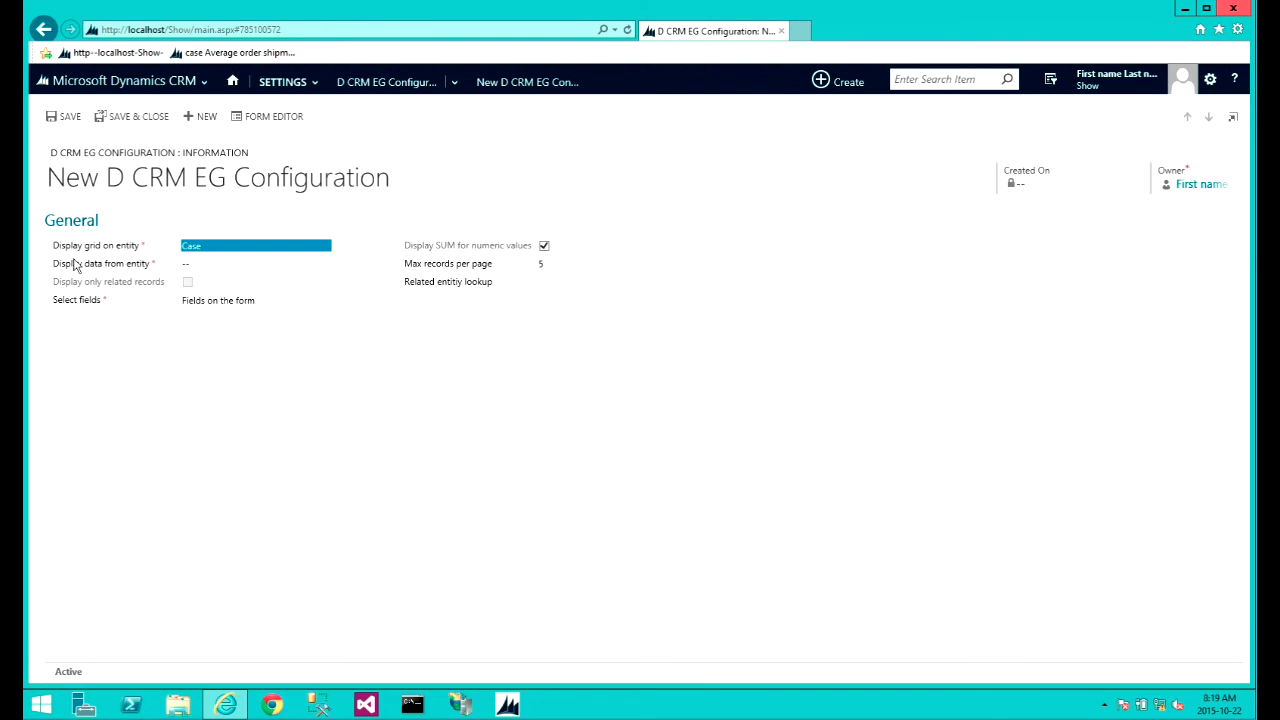
click(244, 265)
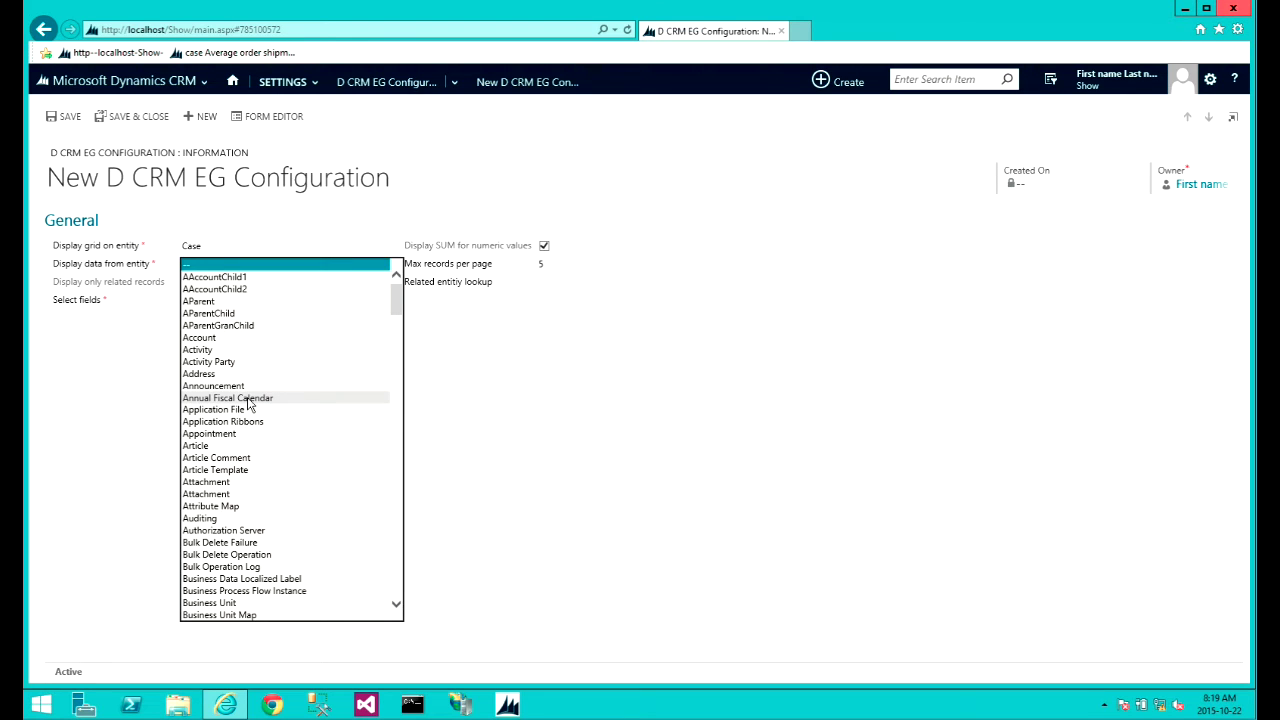
click(232, 340)
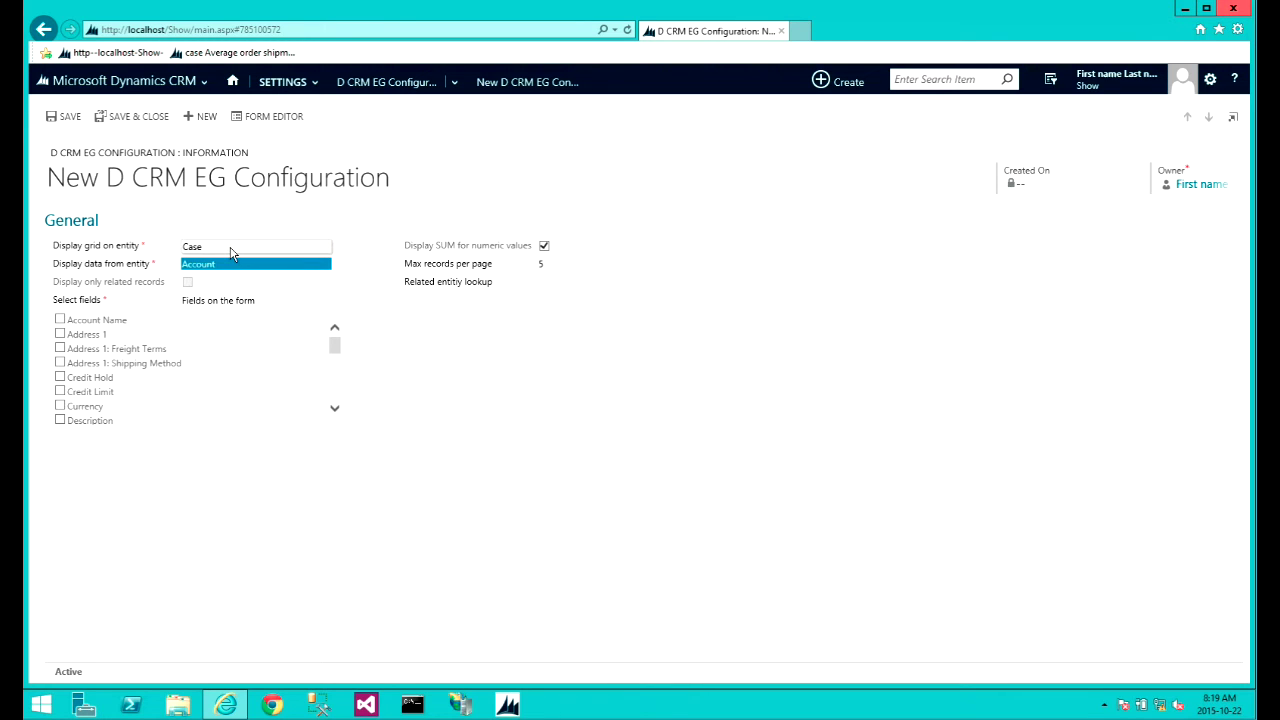
Switch the field selection list to All fields of the Account entity
mouse_move(145, 336)
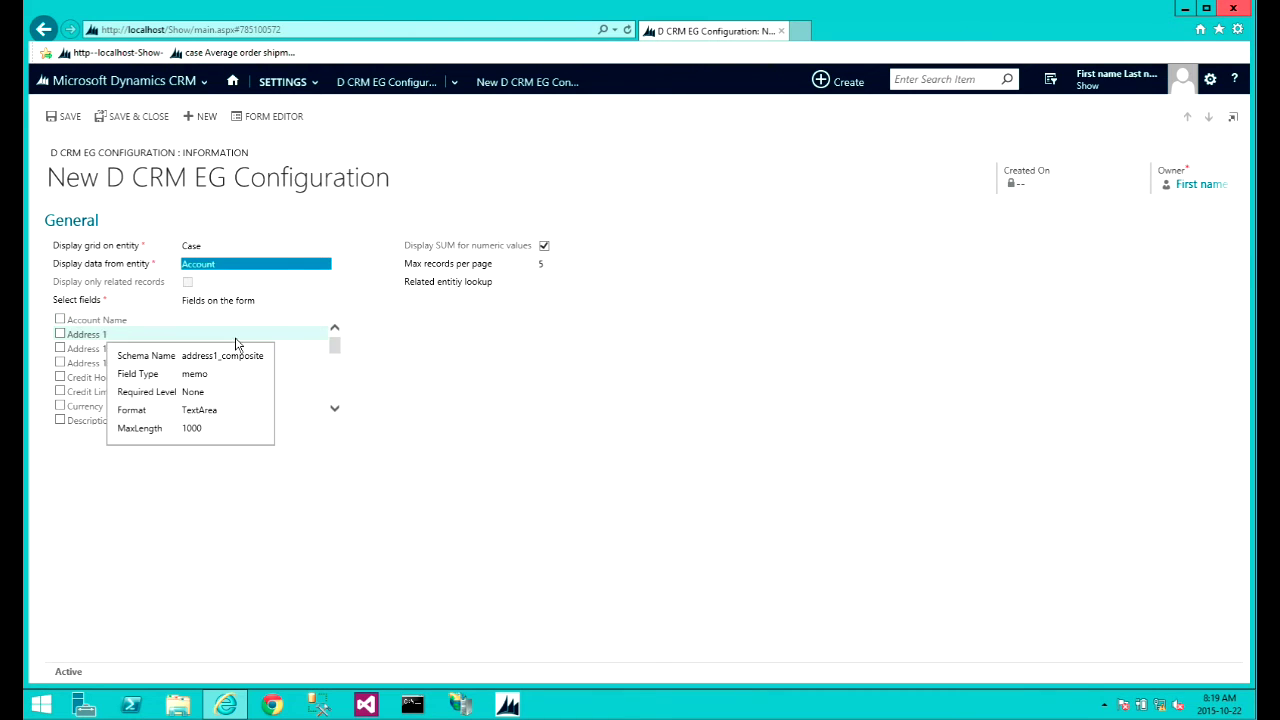
mouse_move(233, 394)
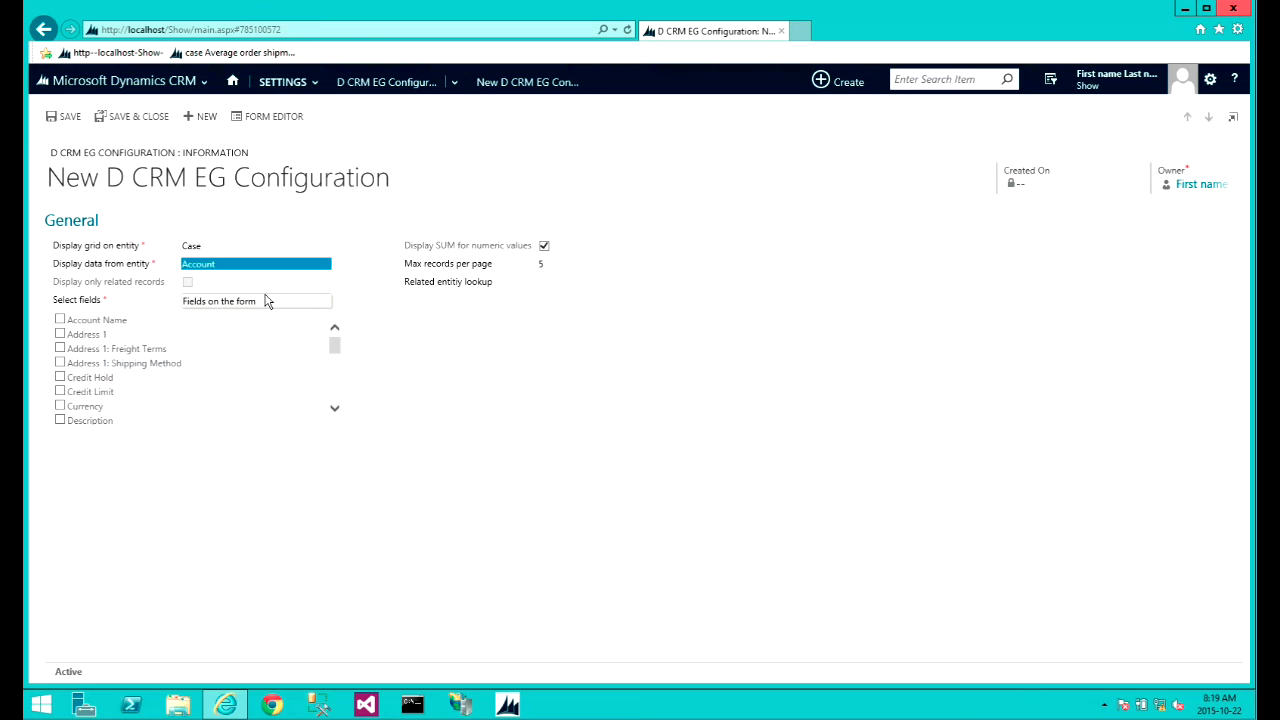
click(266, 301)
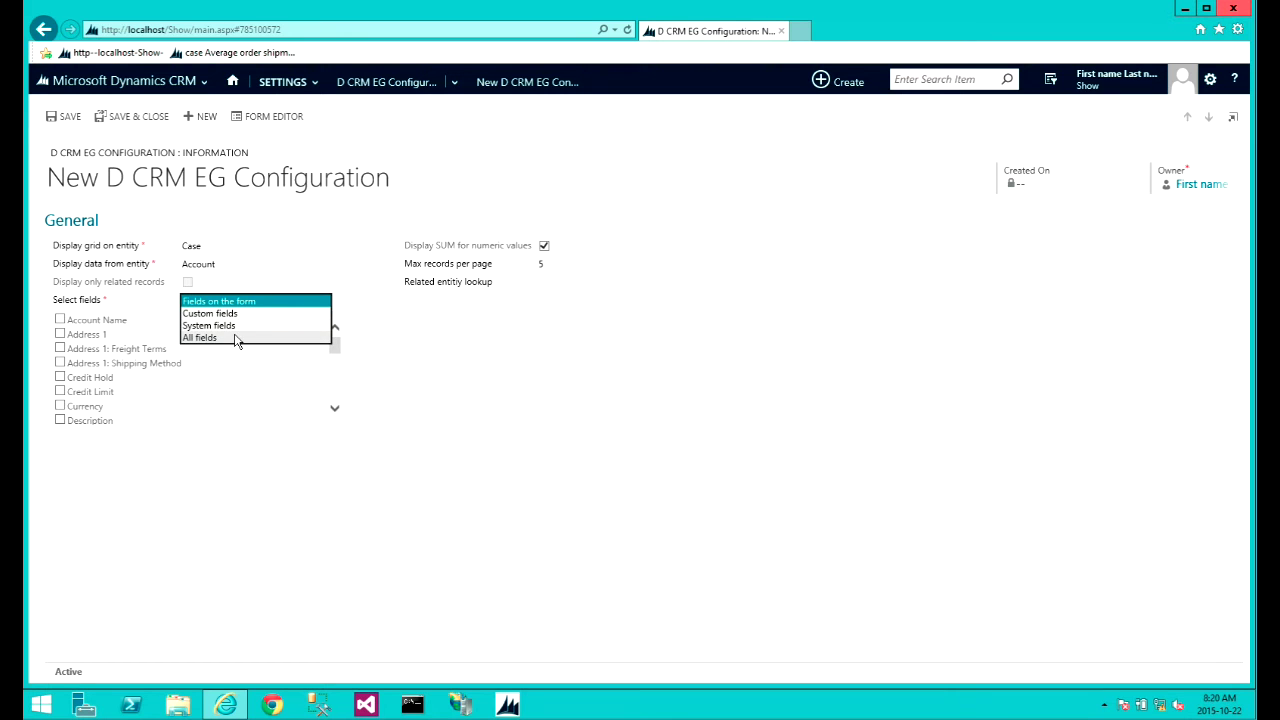
click(237, 339)
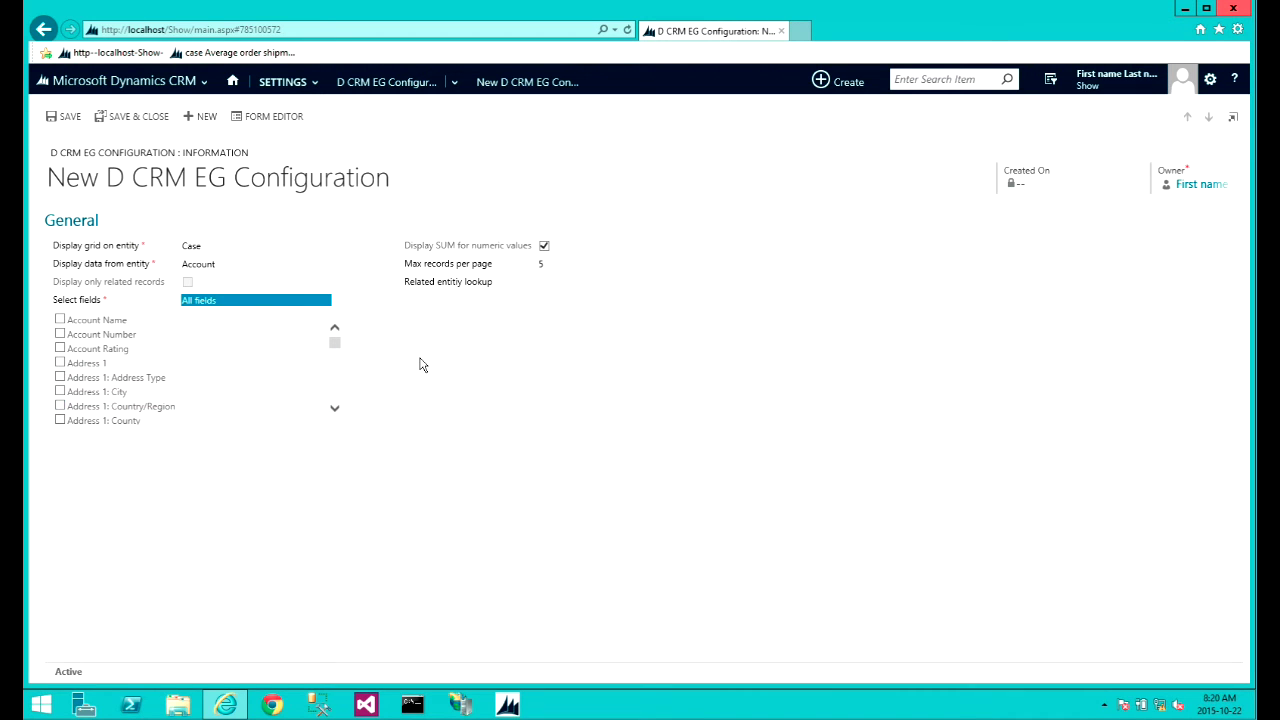
Review the attribute details of several Account fields and select Account Name as a grid column
mouse_move(330, 347)
mouse_move(166, 397)
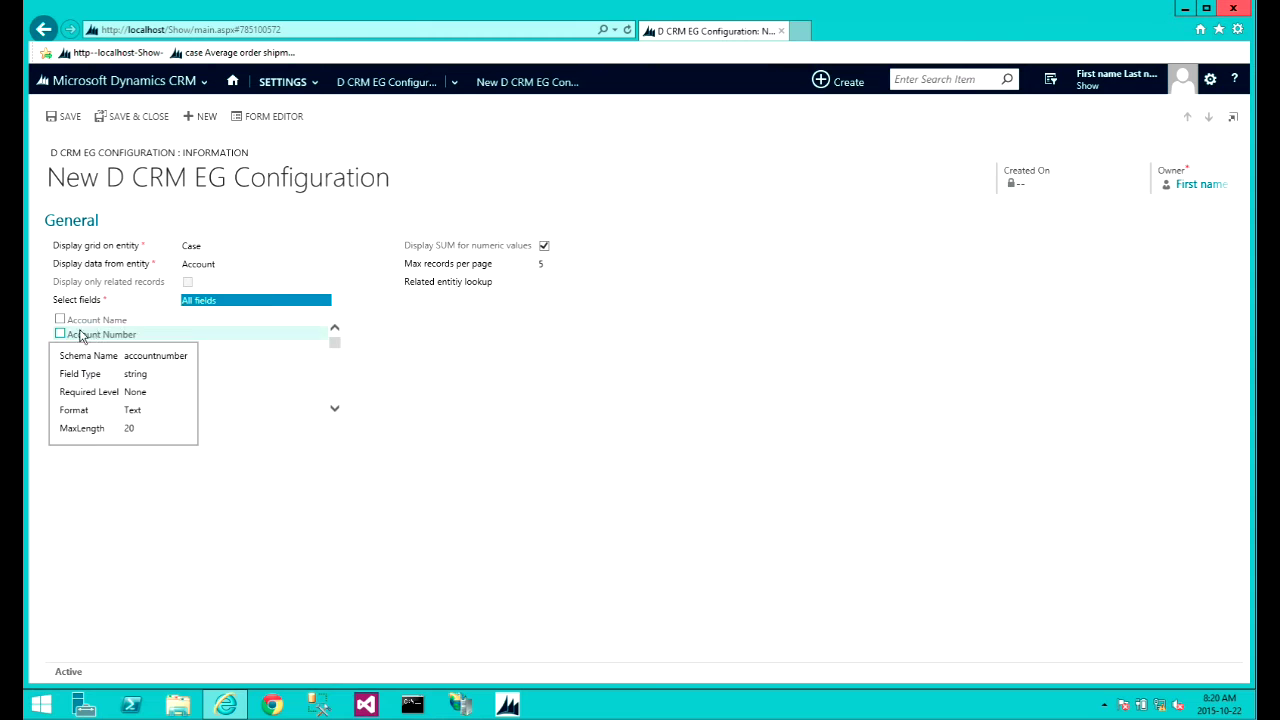
mouse_move(96, 325)
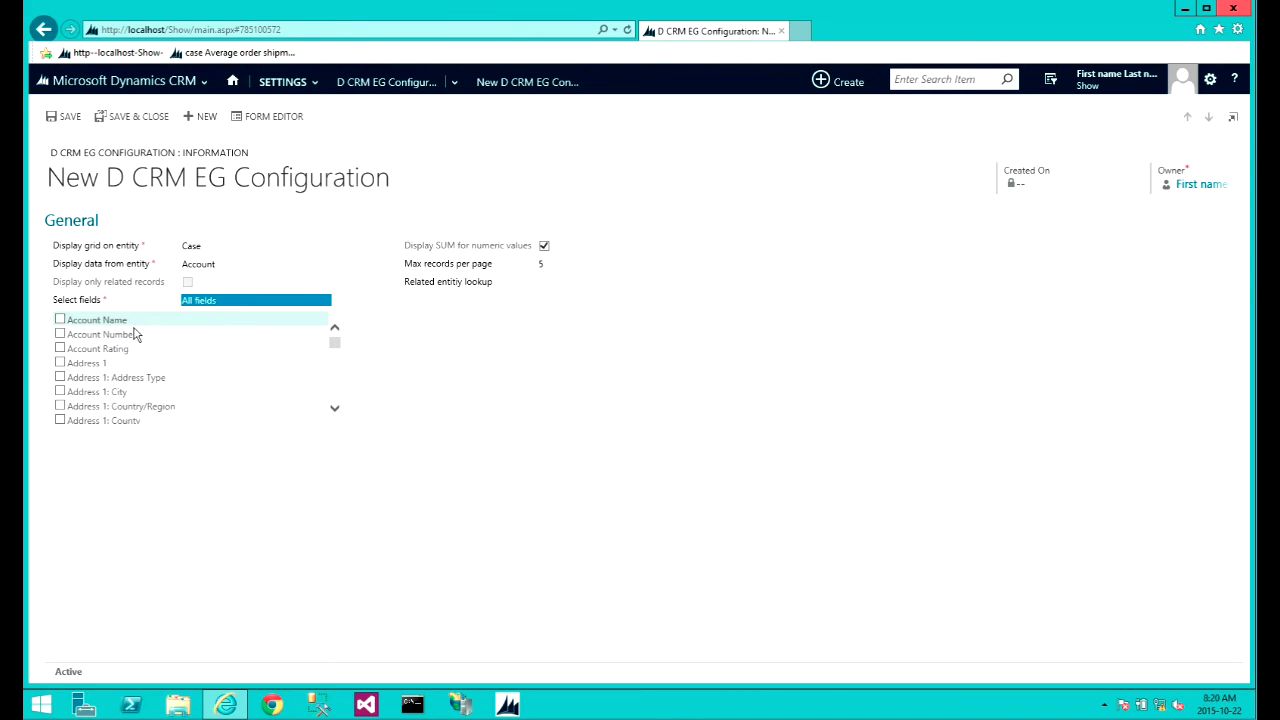
mouse_move(130, 410)
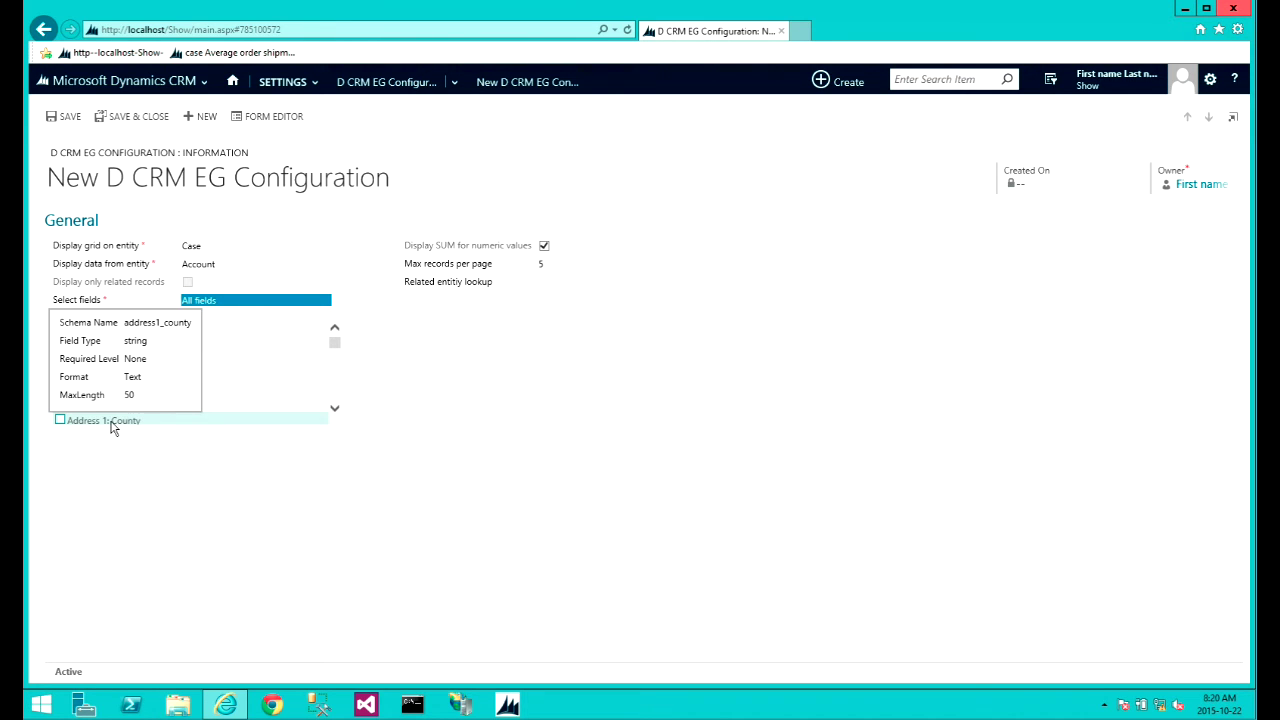
mouse_move(98, 378)
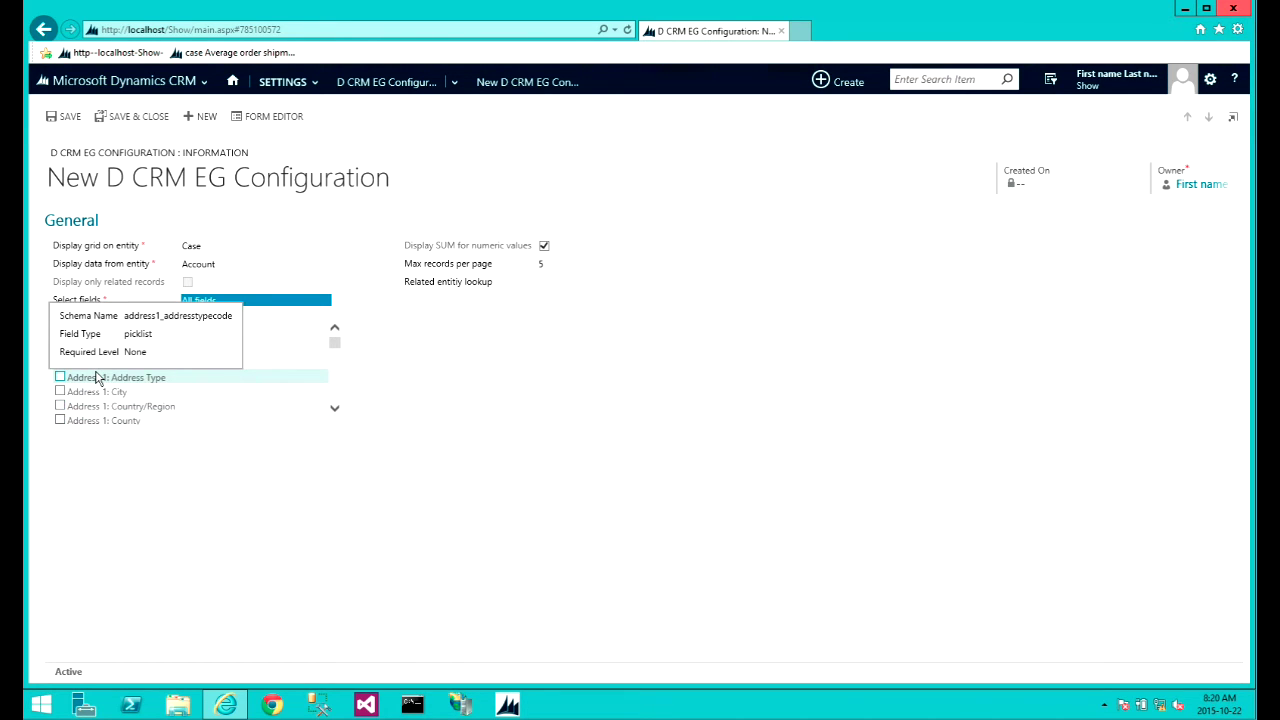
scroll(97, 378, up, 3)
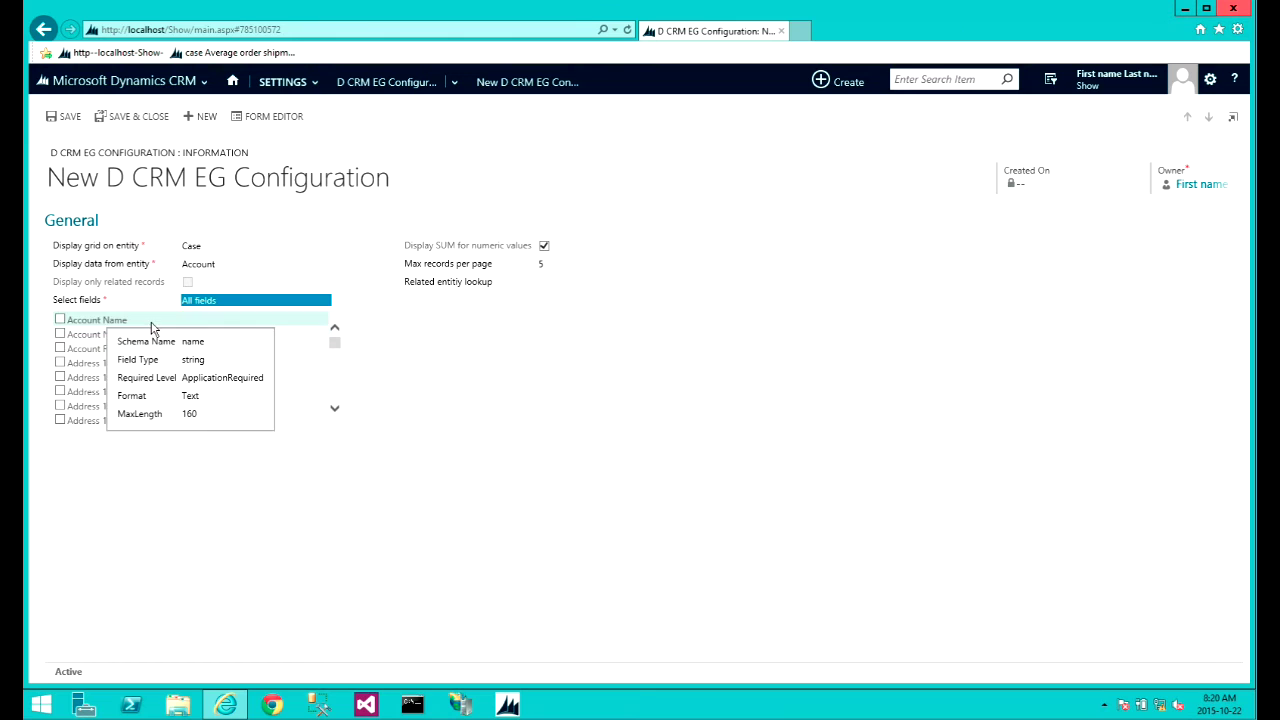
click(100, 322)
Browse further Account fields, then limit the field selection list to Fields on the form
scroll(126, 378, down, 3)
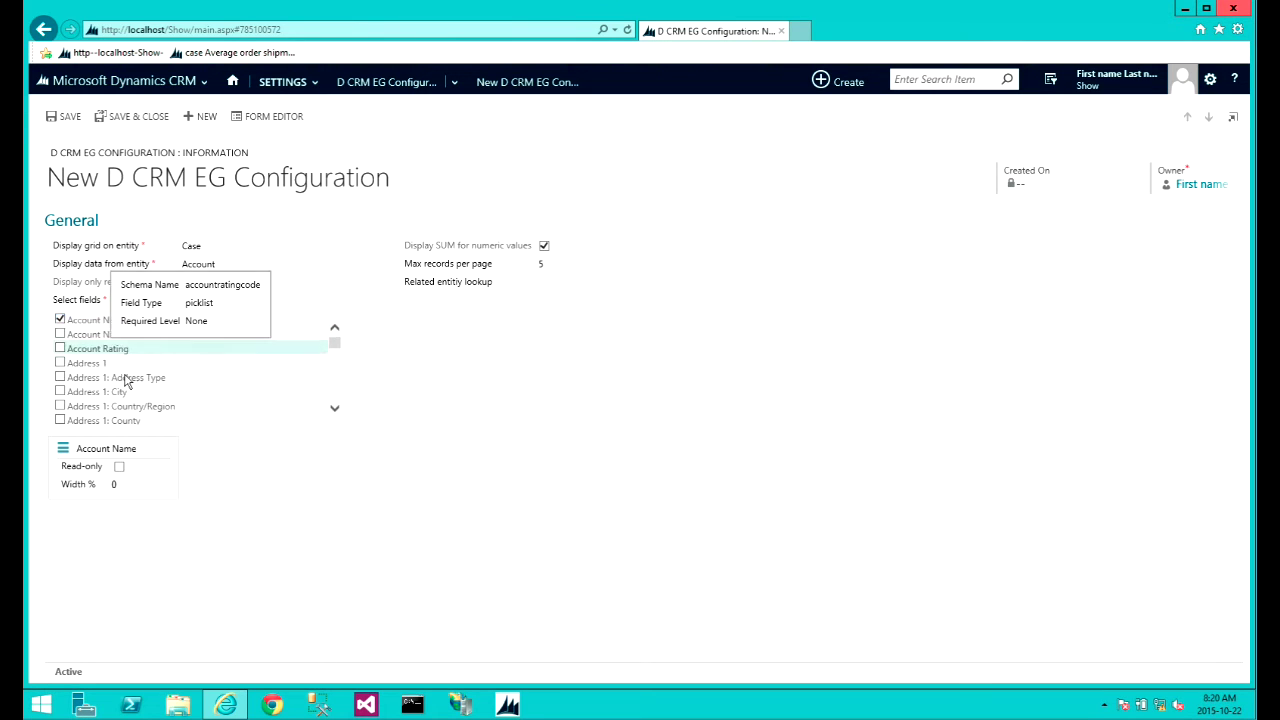
mouse_move(127, 373)
scroll(160, 390, down, 2)
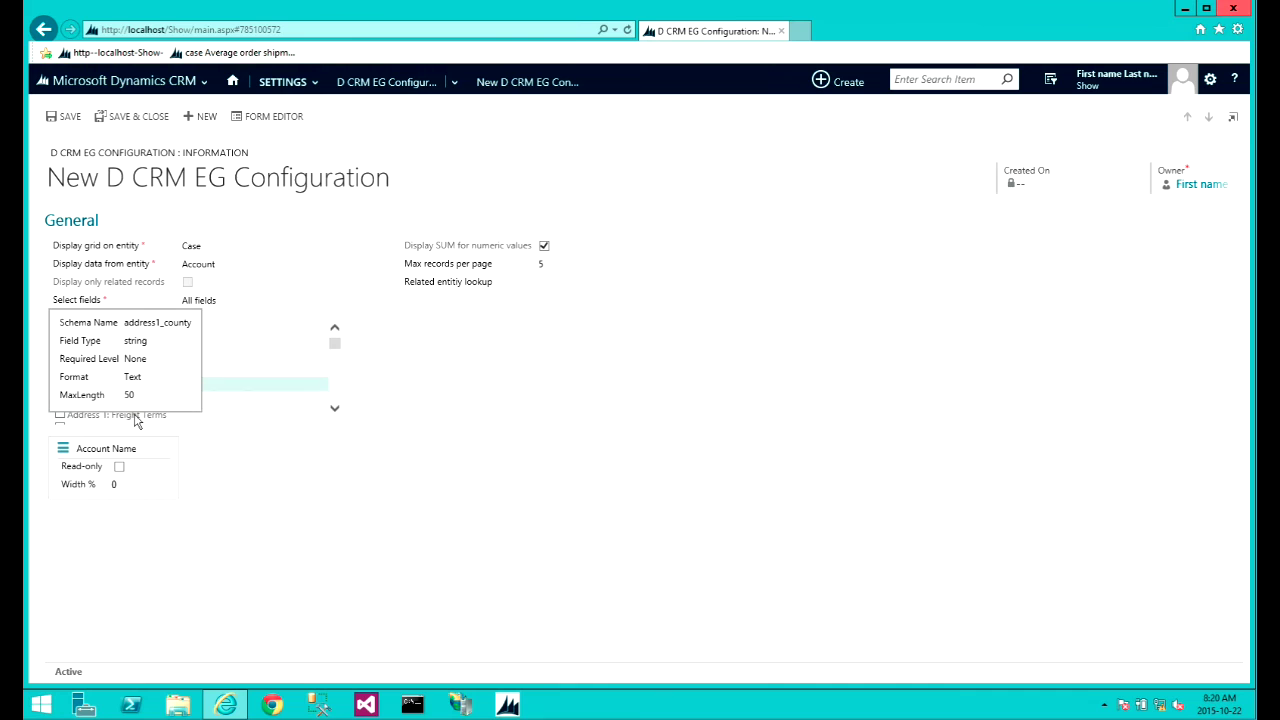
mouse_move(177, 331)
click(222, 300)
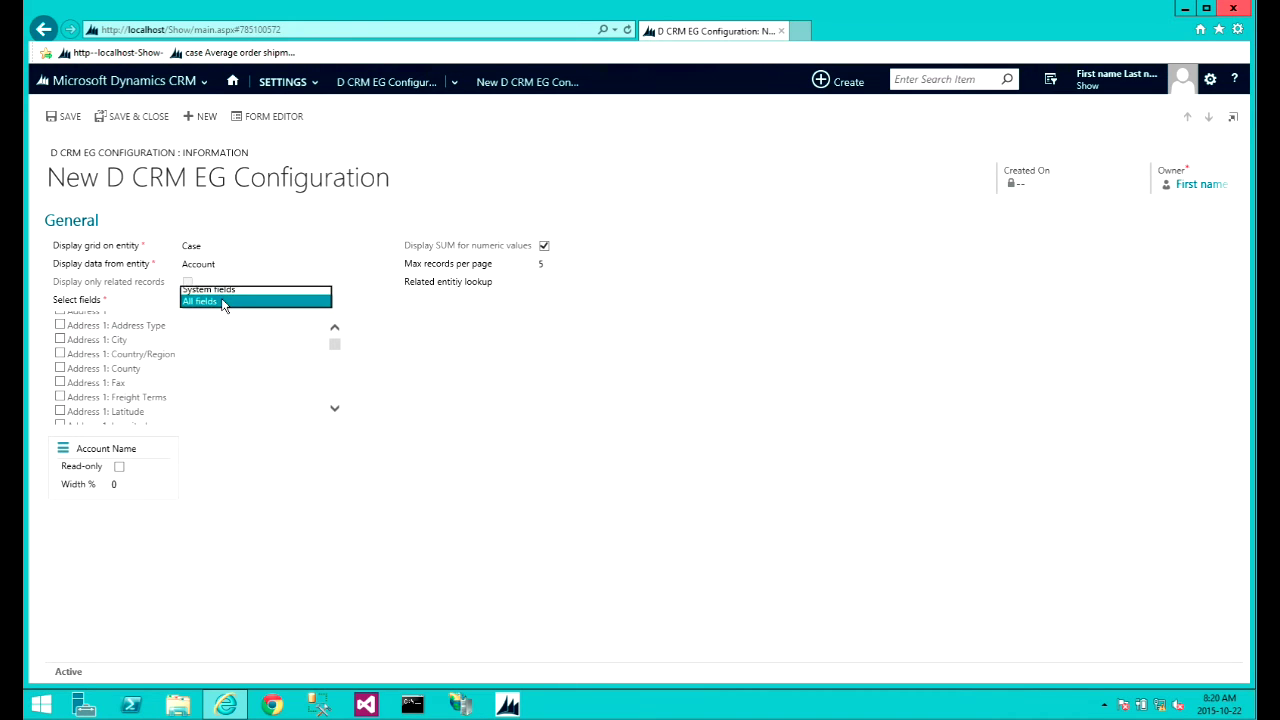
click(220, 265)
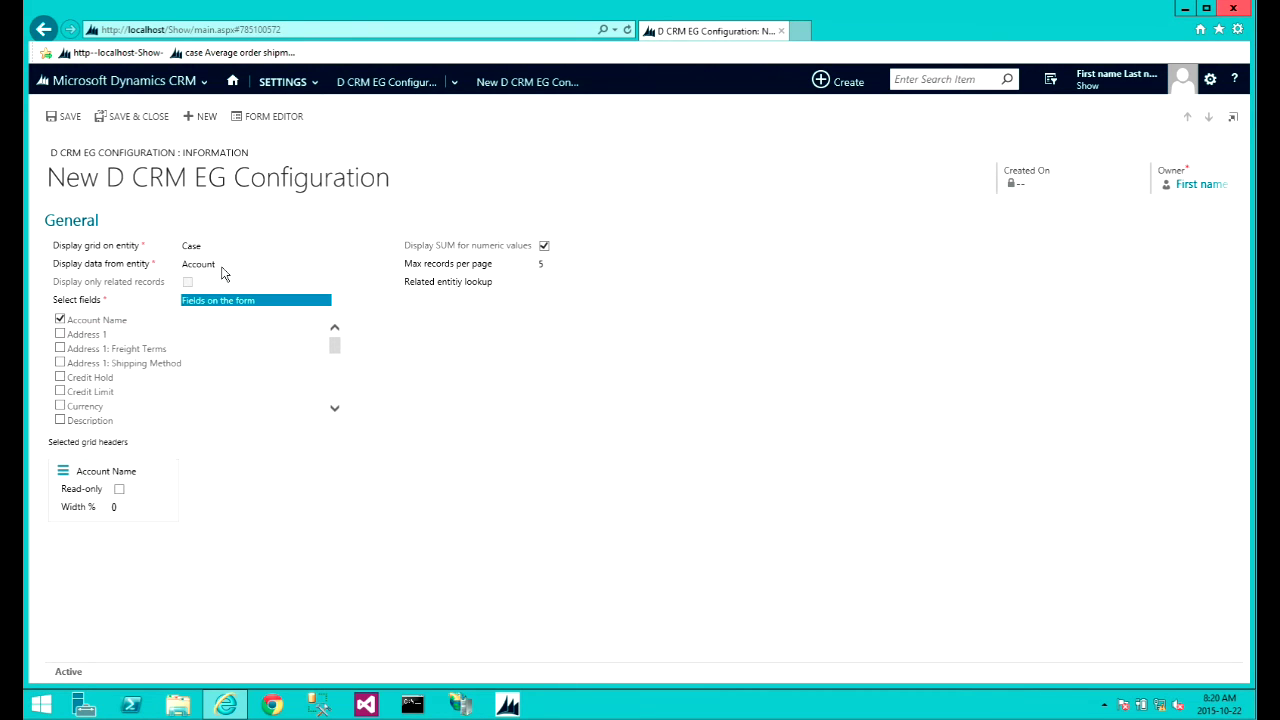
Add the Account fields Credit Limit, Description and Do not allow Emails to the selected grid headers
mouse_move(73, 348)
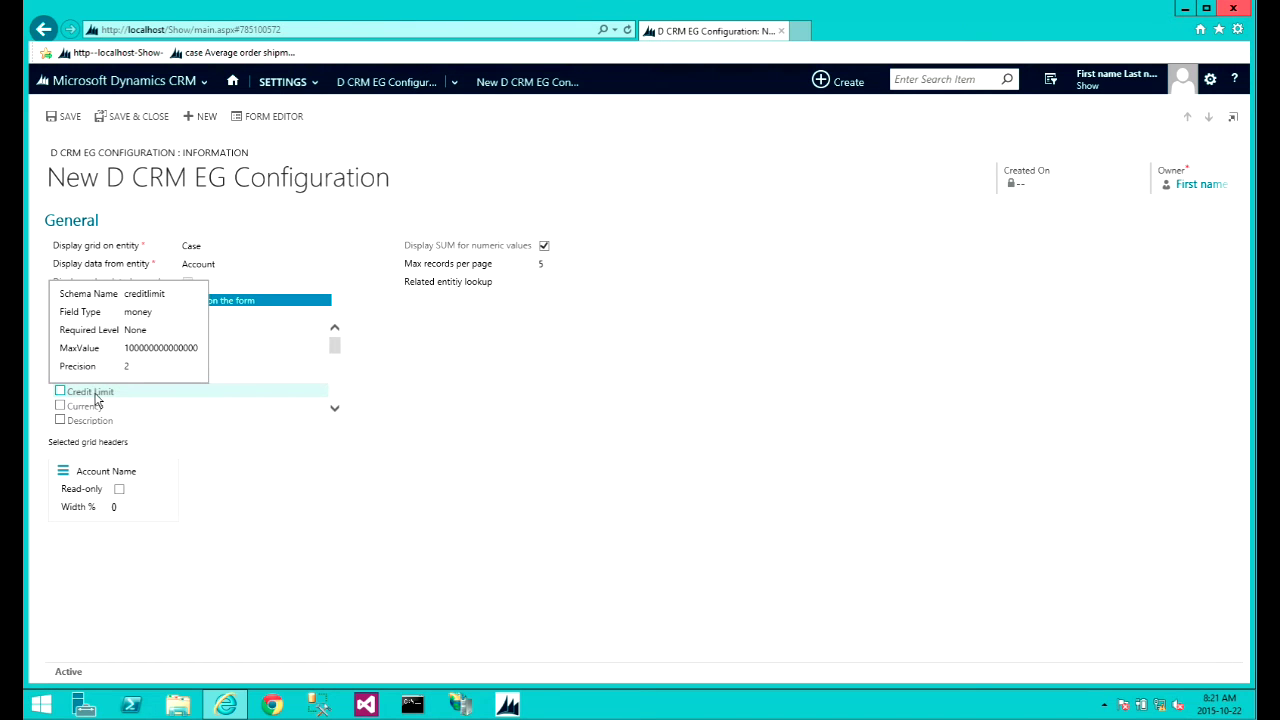
click(101, 396)
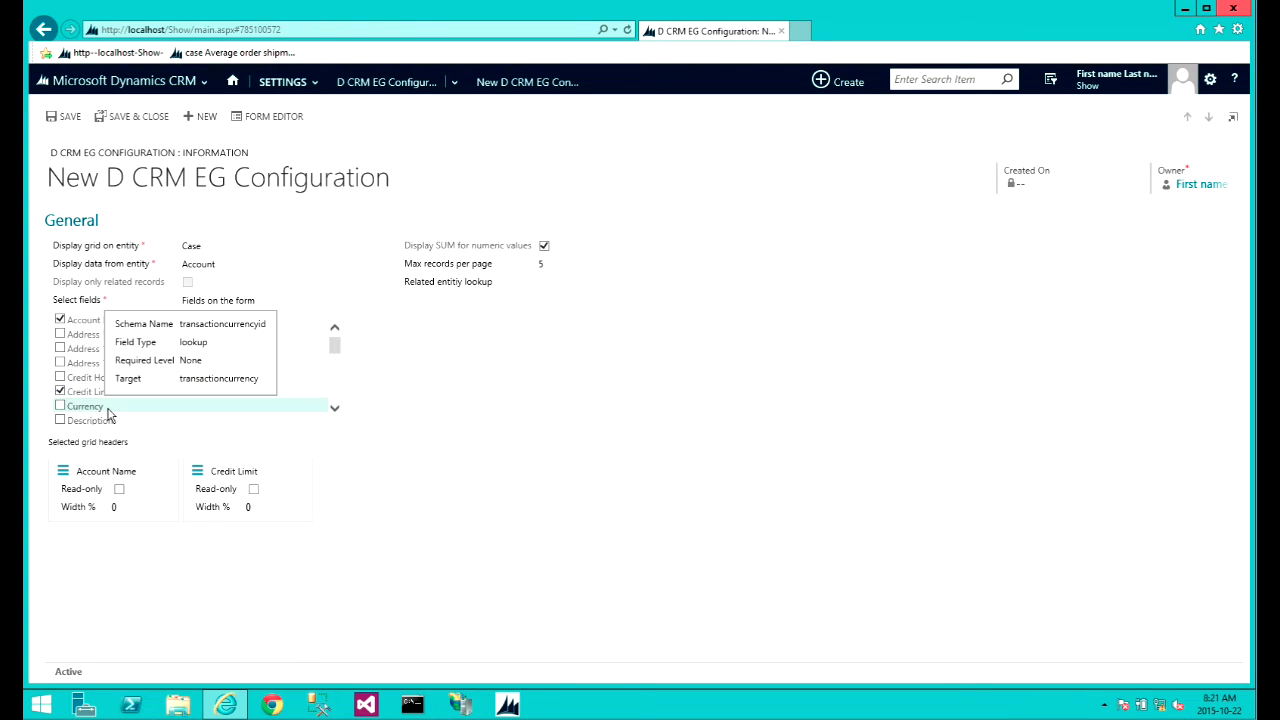
click(106, 420)
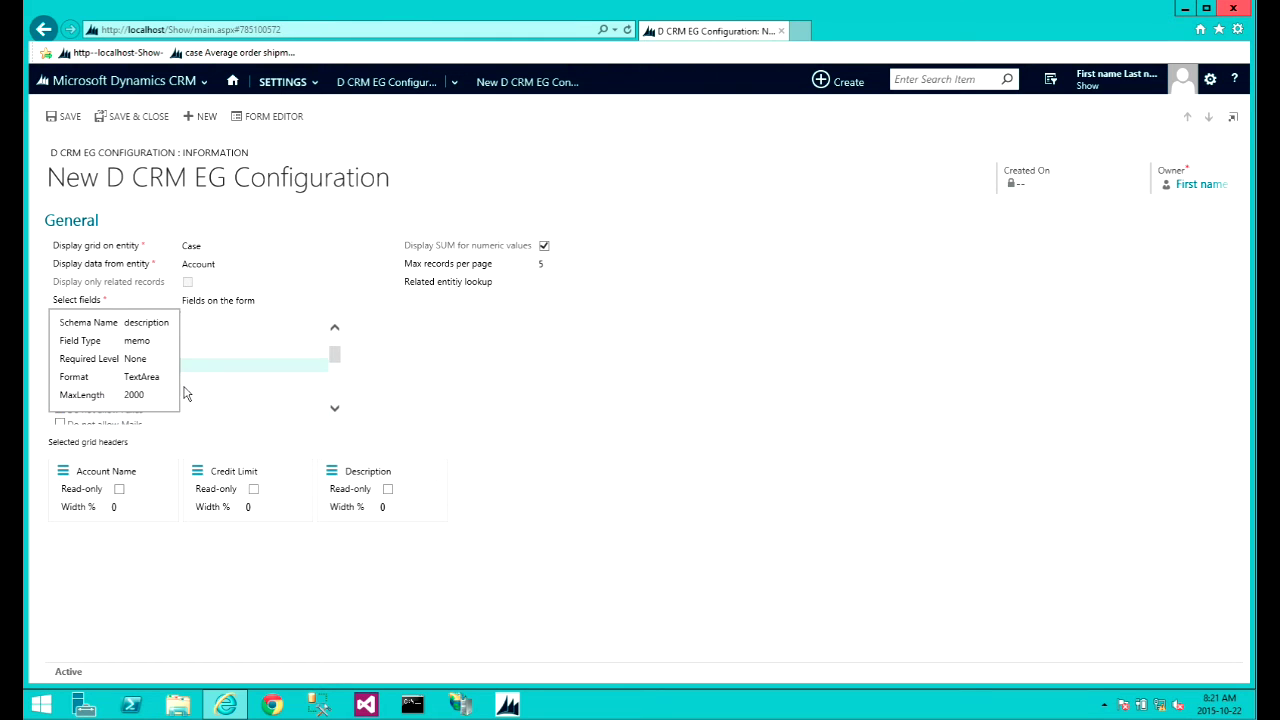
scroll(115, 405, down, 3)
click(121, 397)
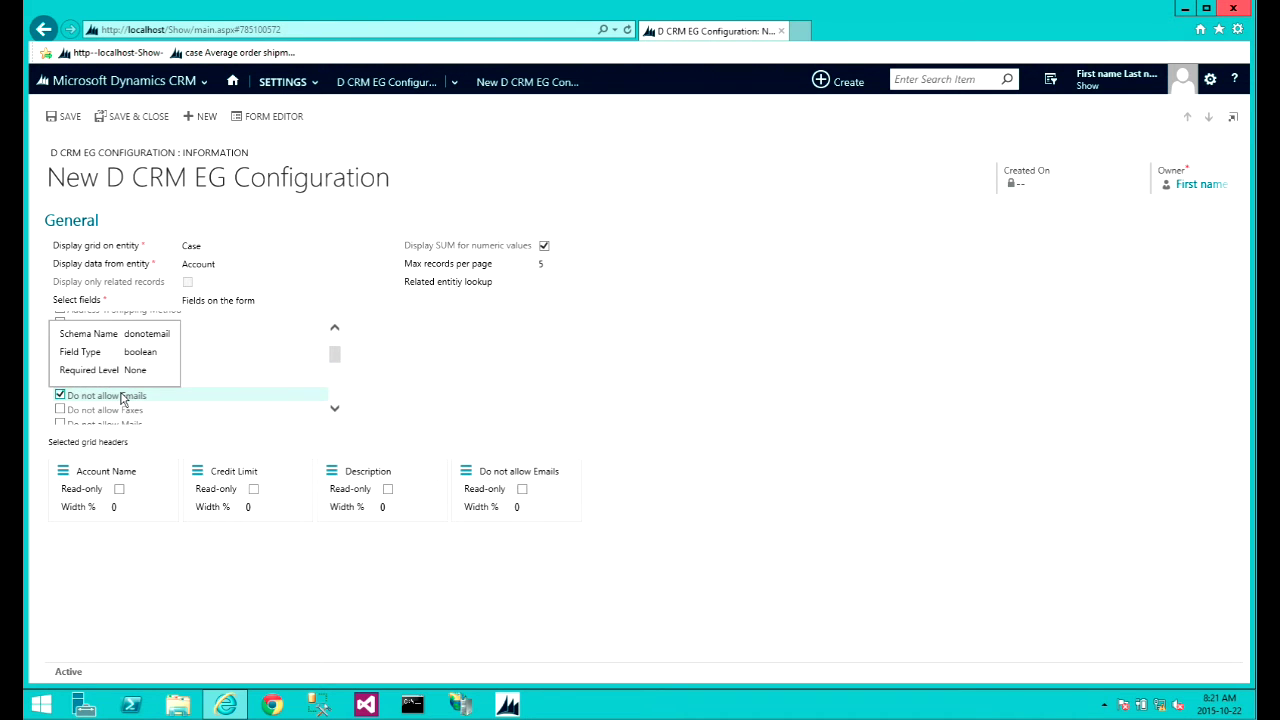
Add the Account fields Main Phone, Payment Terms and Website to the selected grid headers
scroll(121, 398, down, 1)
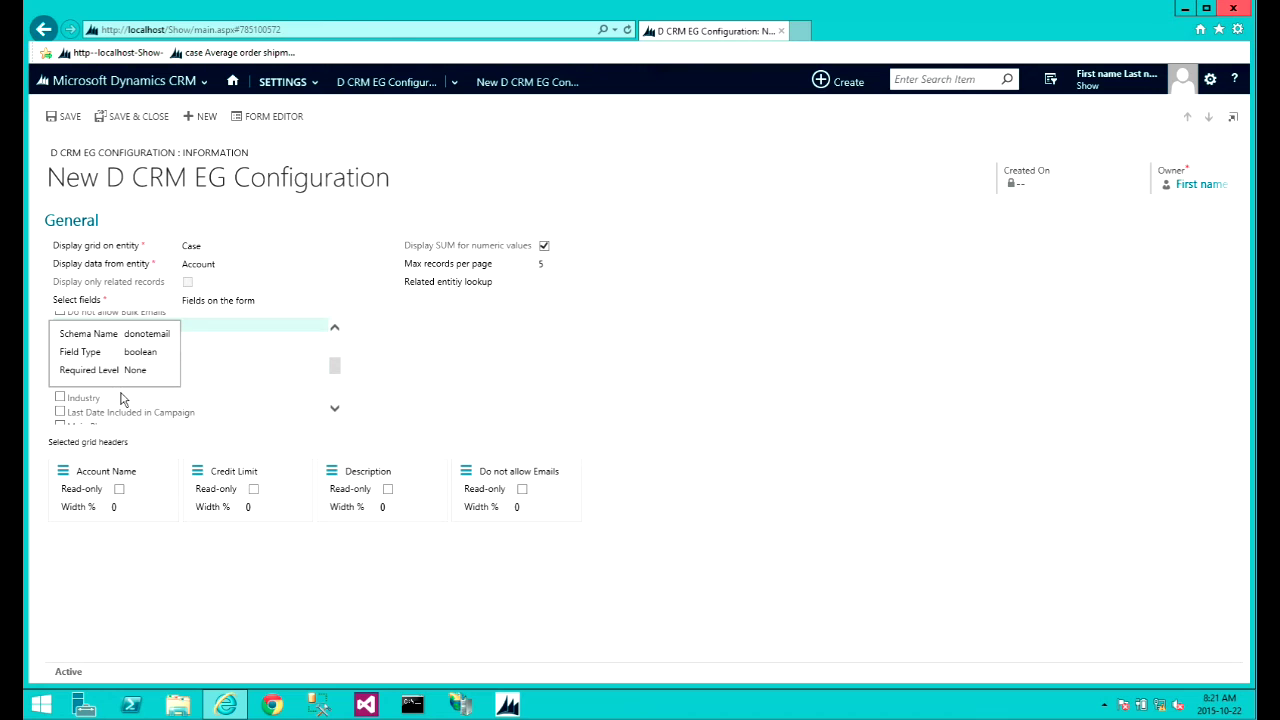
scroll(121, 399, down, 2)
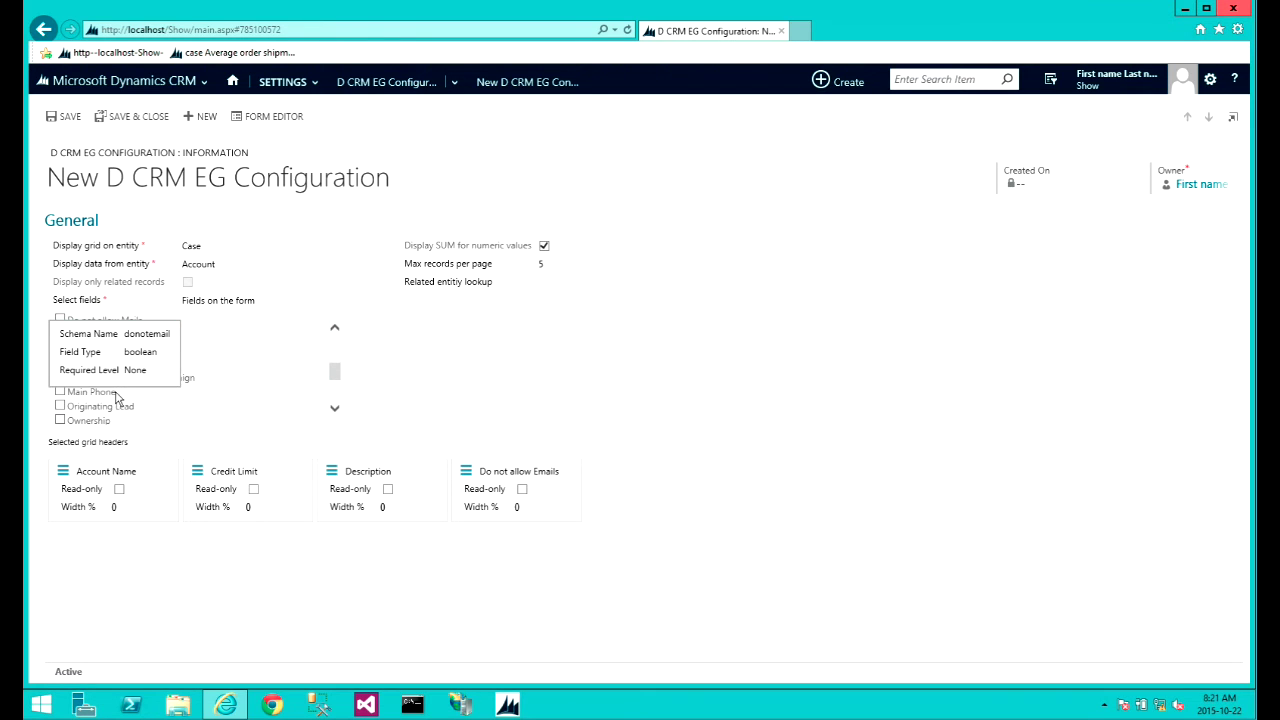
click(60, 391)
scroll(117, 393, down, 3)
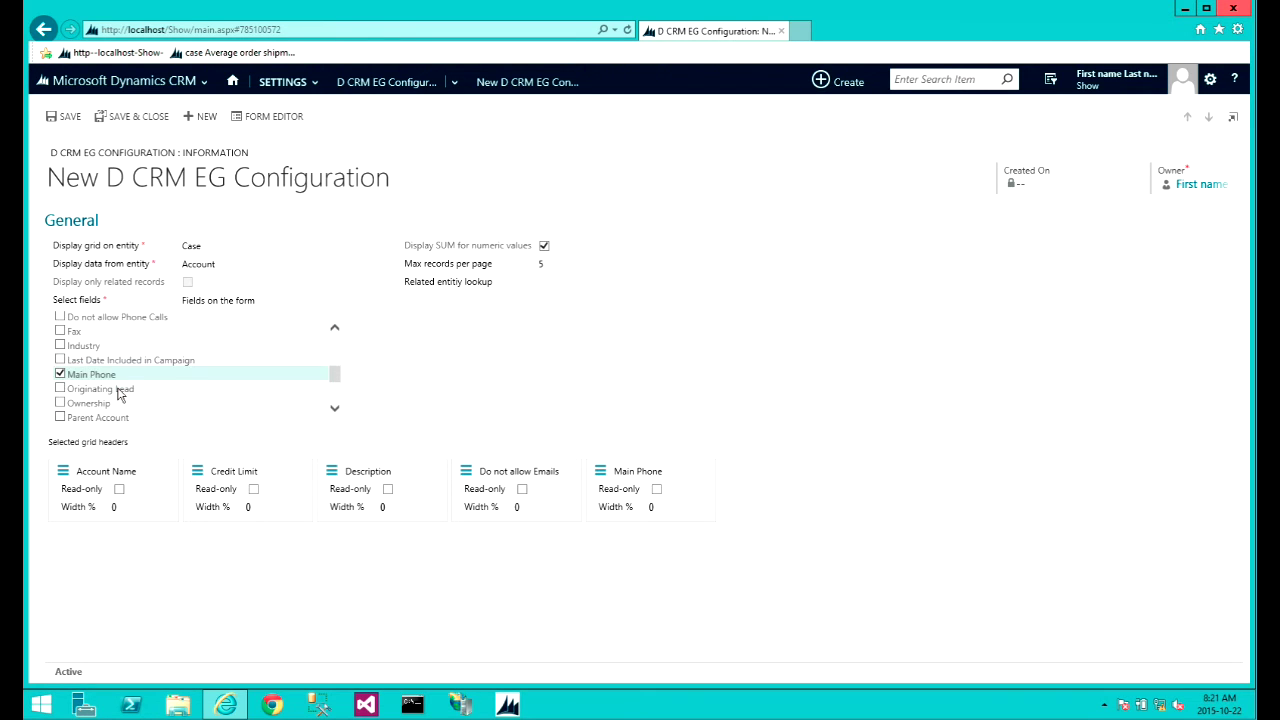
scroll(117, 393, down, 2)
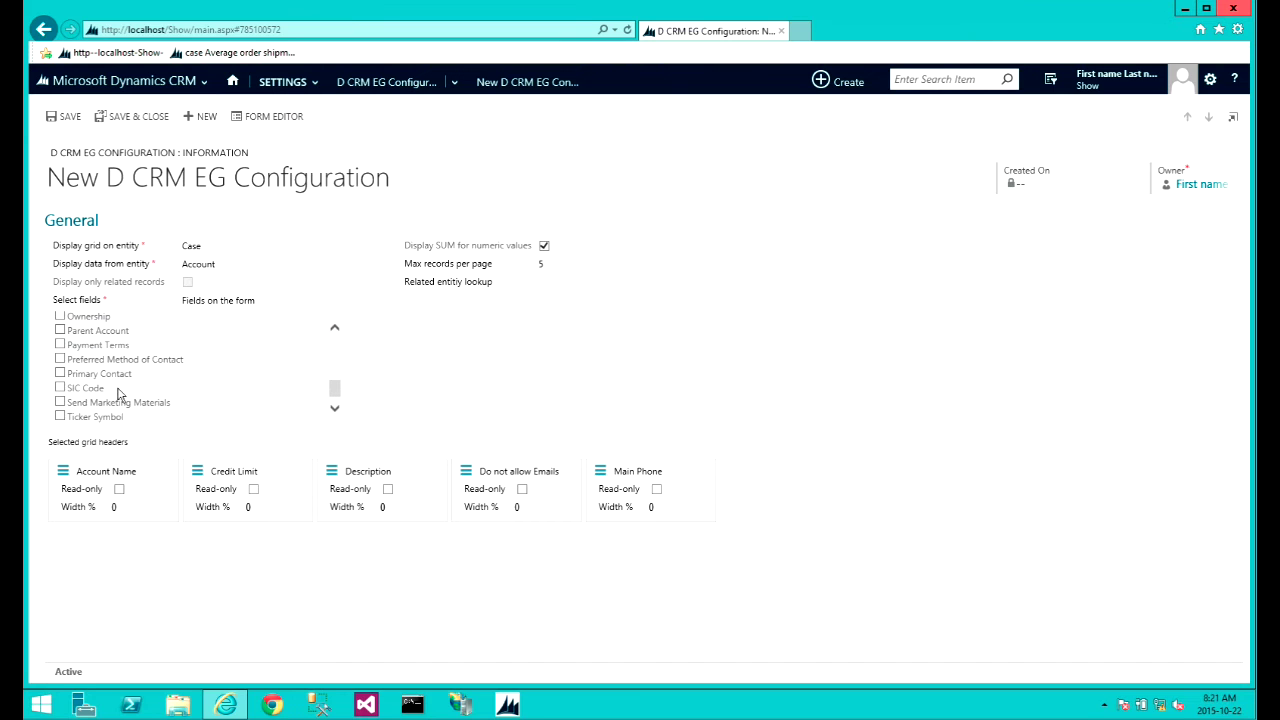
click(118, 346)
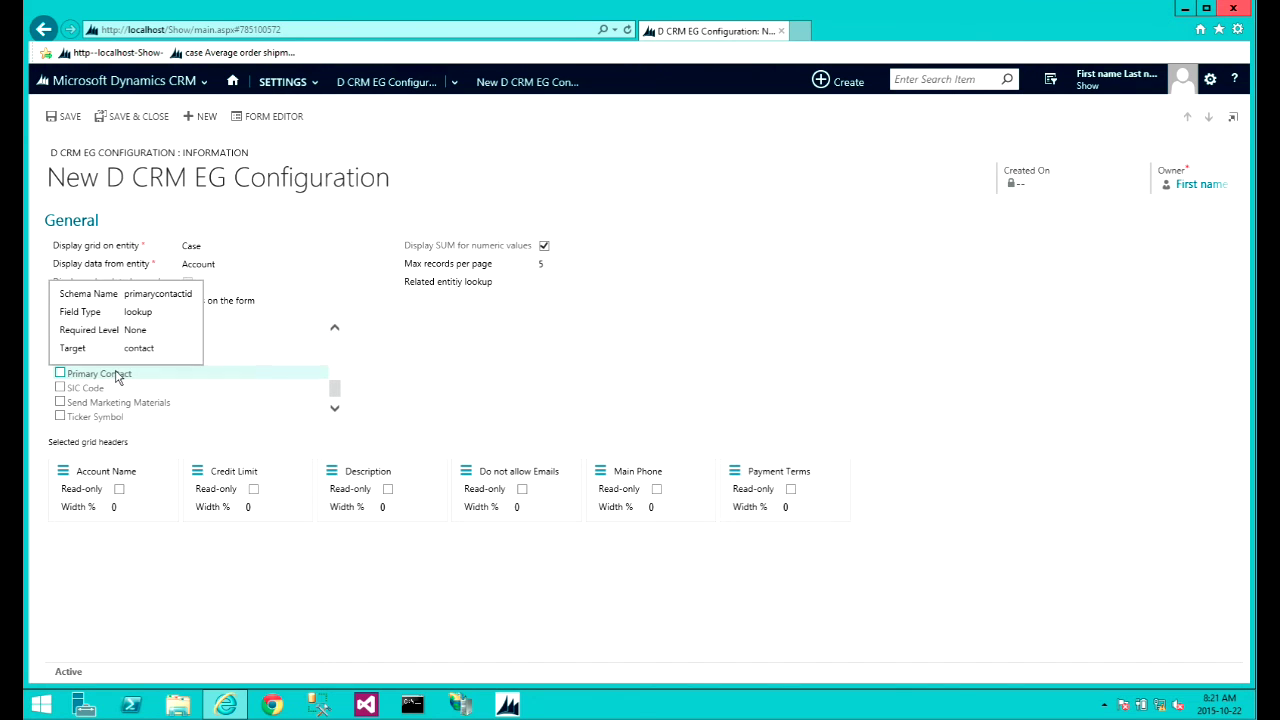
scroll(117, 375, down, 1)
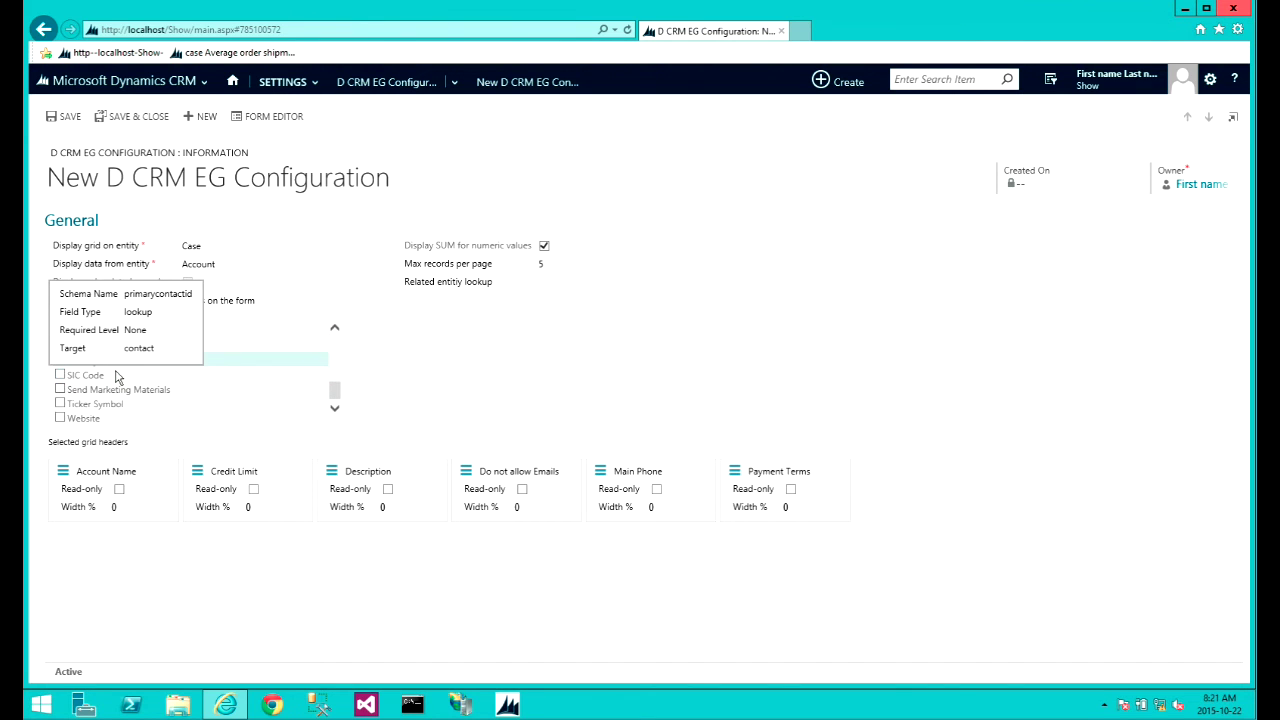
click(84, 426)
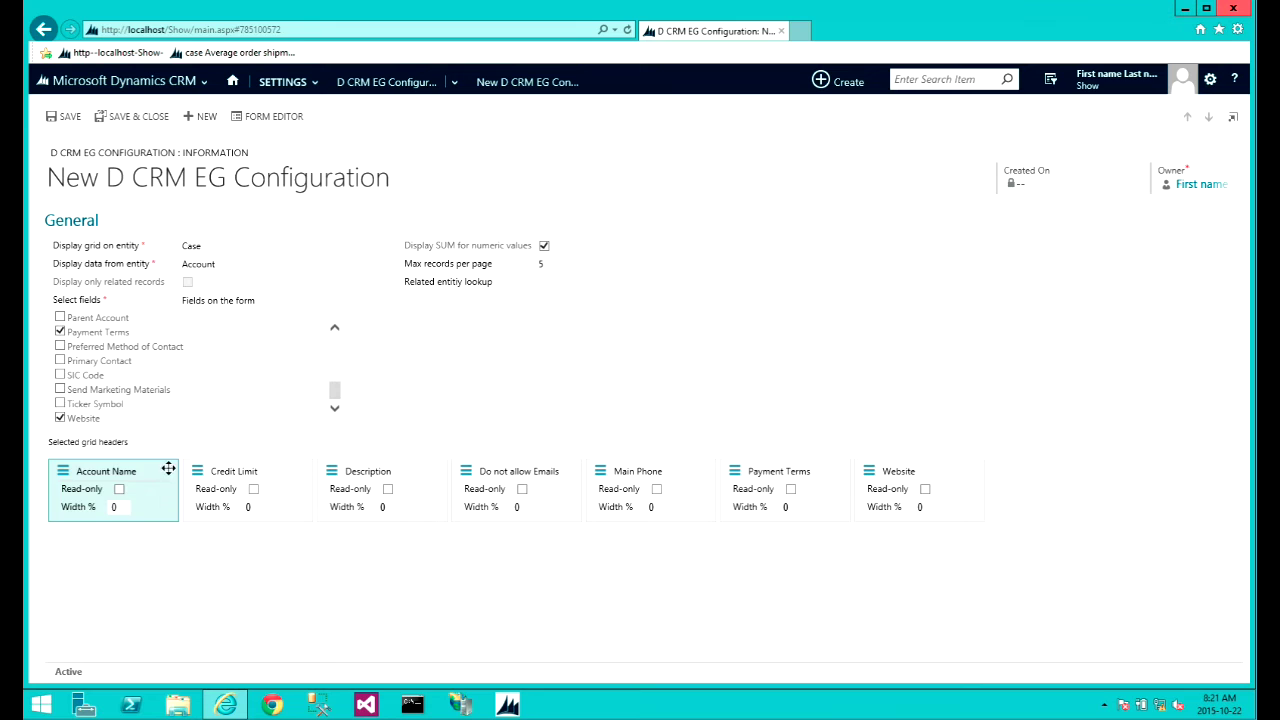
Check the attribute details of the Account Name and Credit Limit headers and mark the Account Name column as read-only
mouse_move(160, 469)
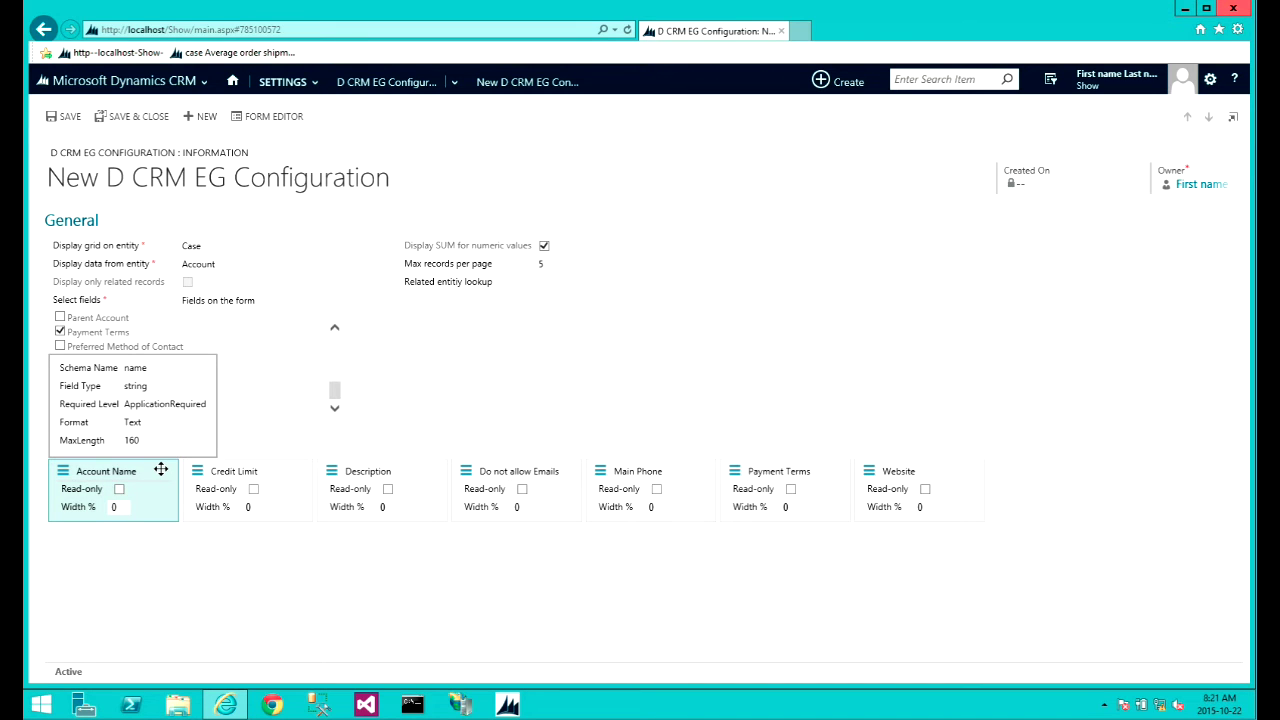
mouse_move(279, 475)
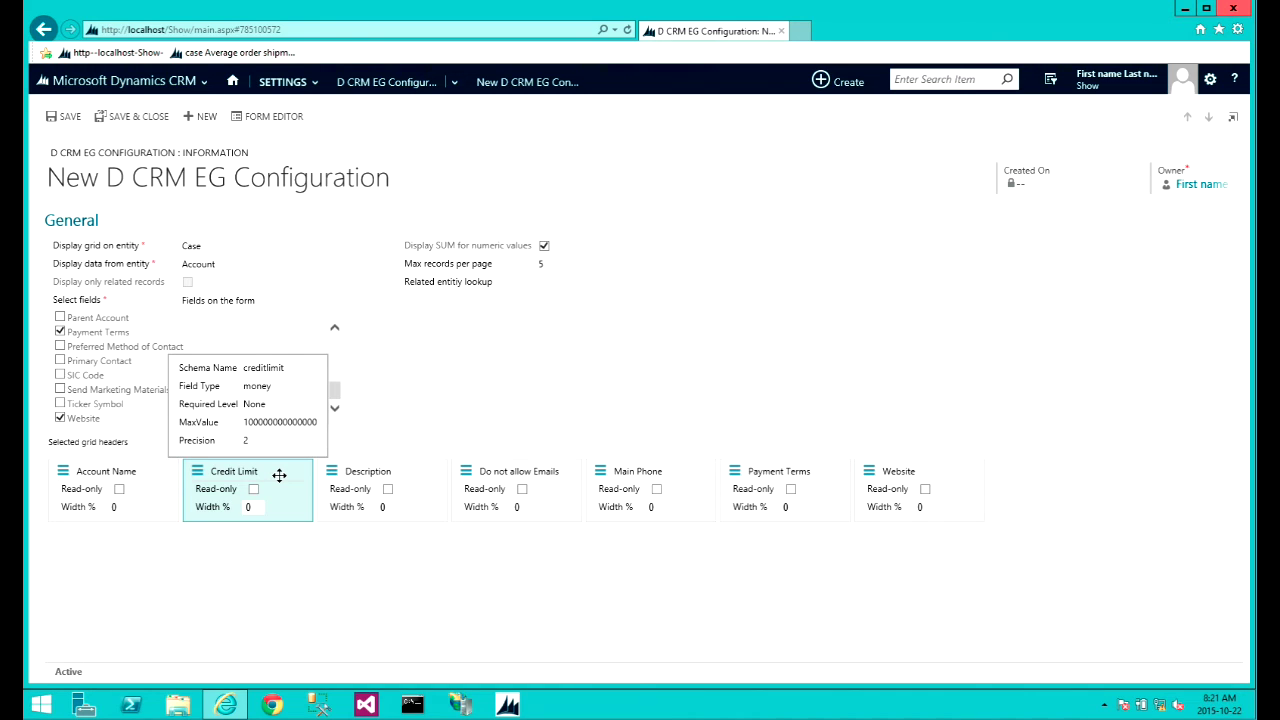
mouse_move(103, 470)
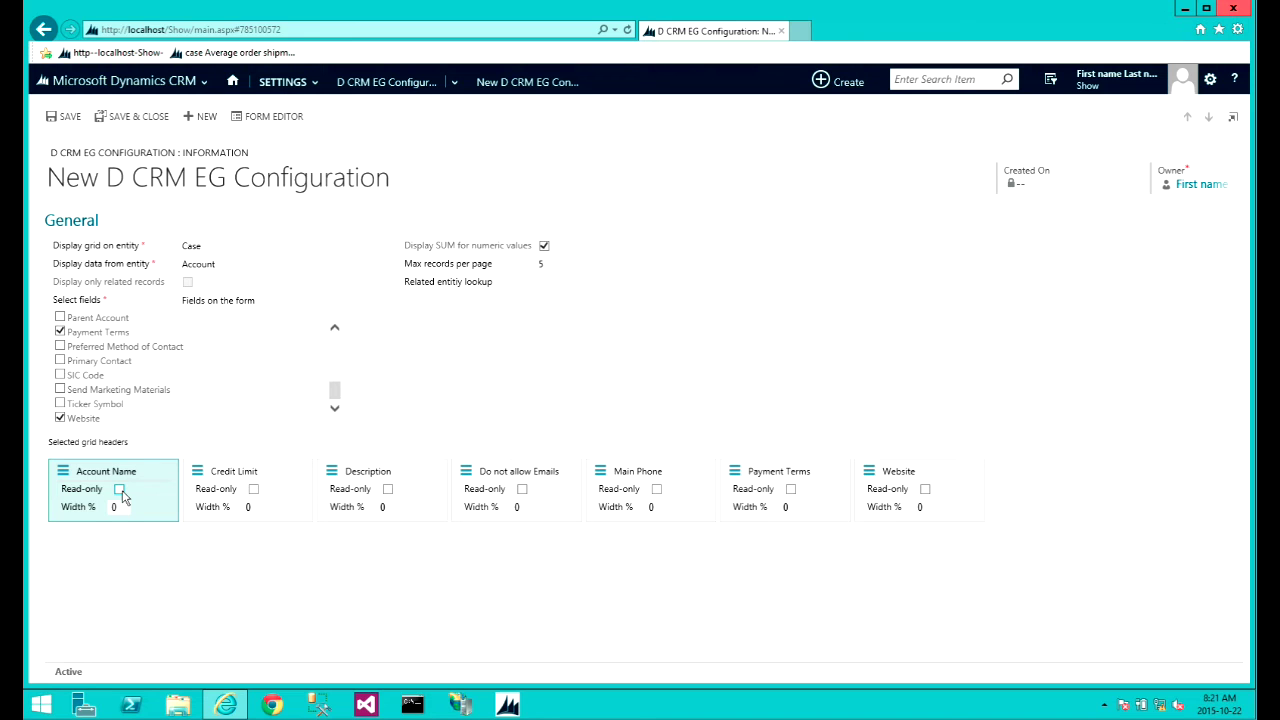
mouse_move(114, 507)
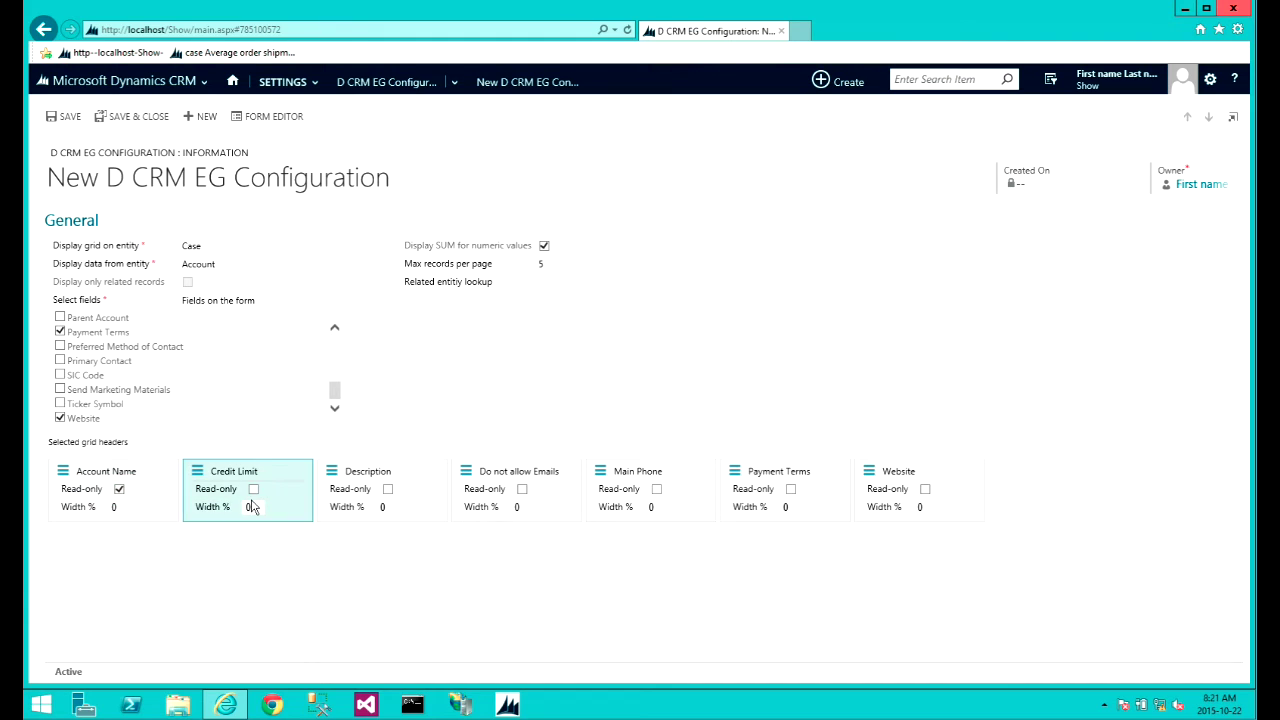
mouse_move(393, 510)
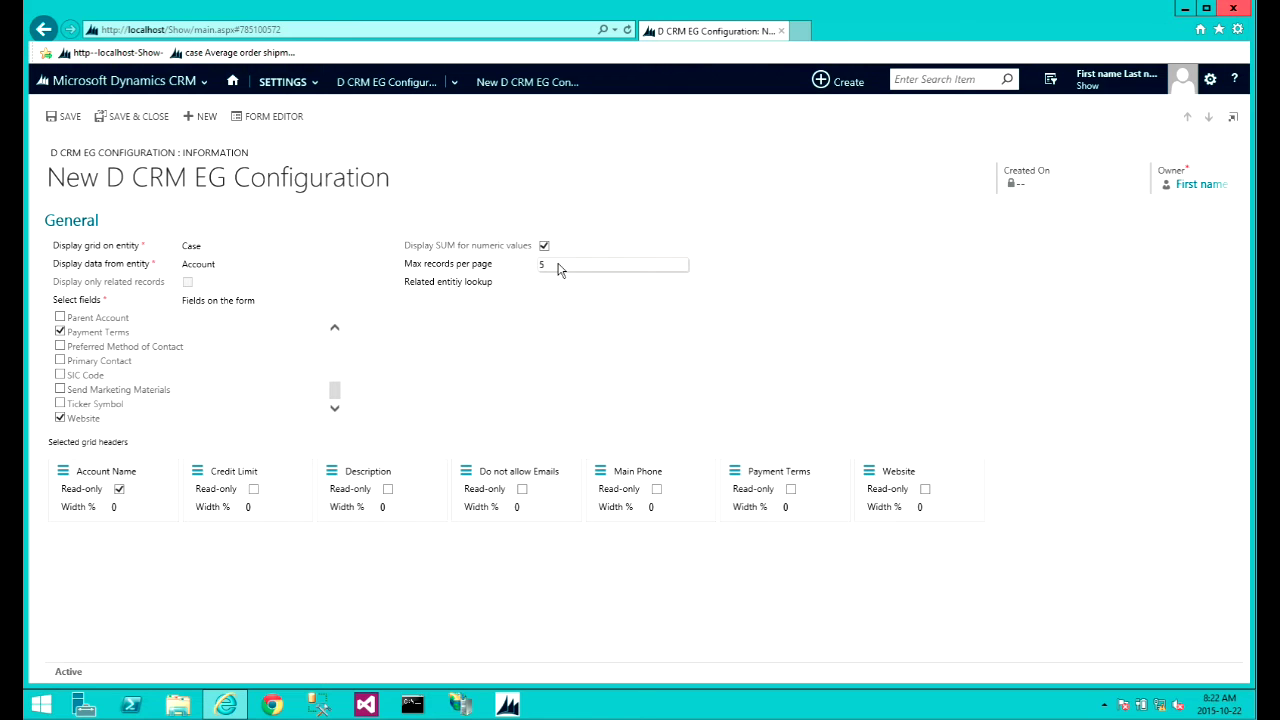
click(558, 268)
click(557, 267)
click(760, 289)
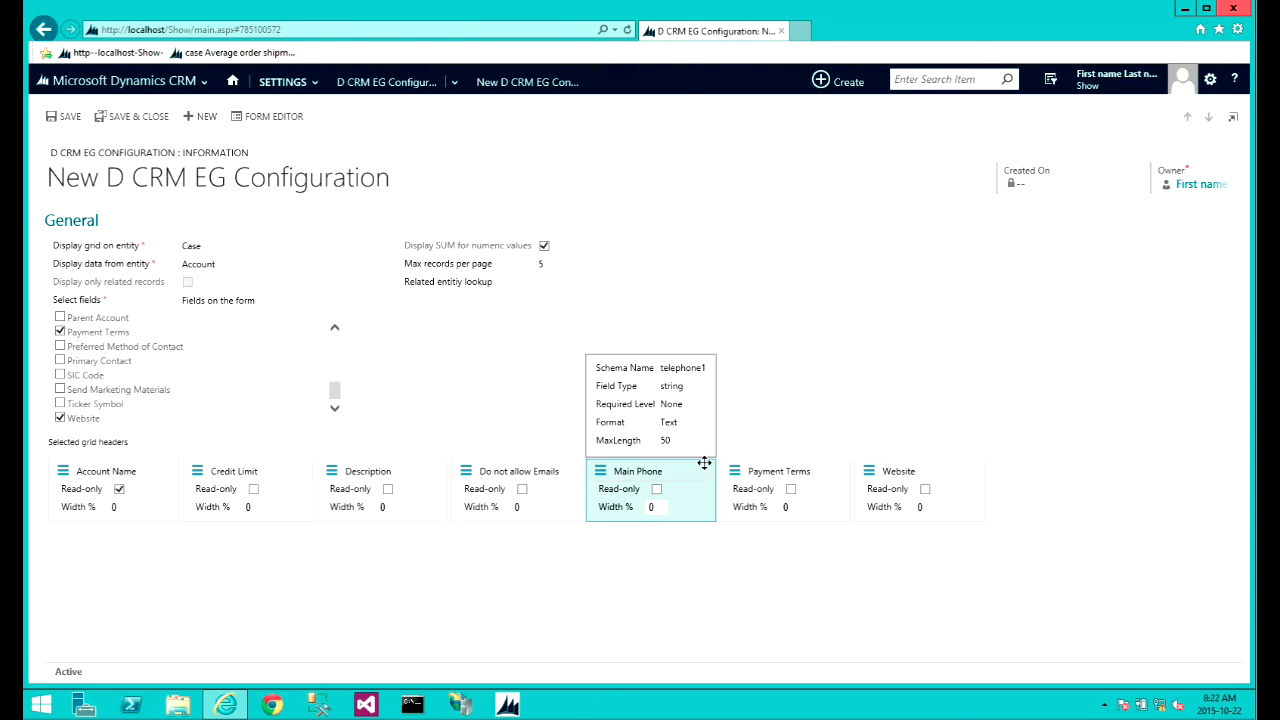
Reorder the grid headers with Payment Terms after Credit Limit and Description before Website, and save and close the configuration
drag(762, 470, 463, 478)
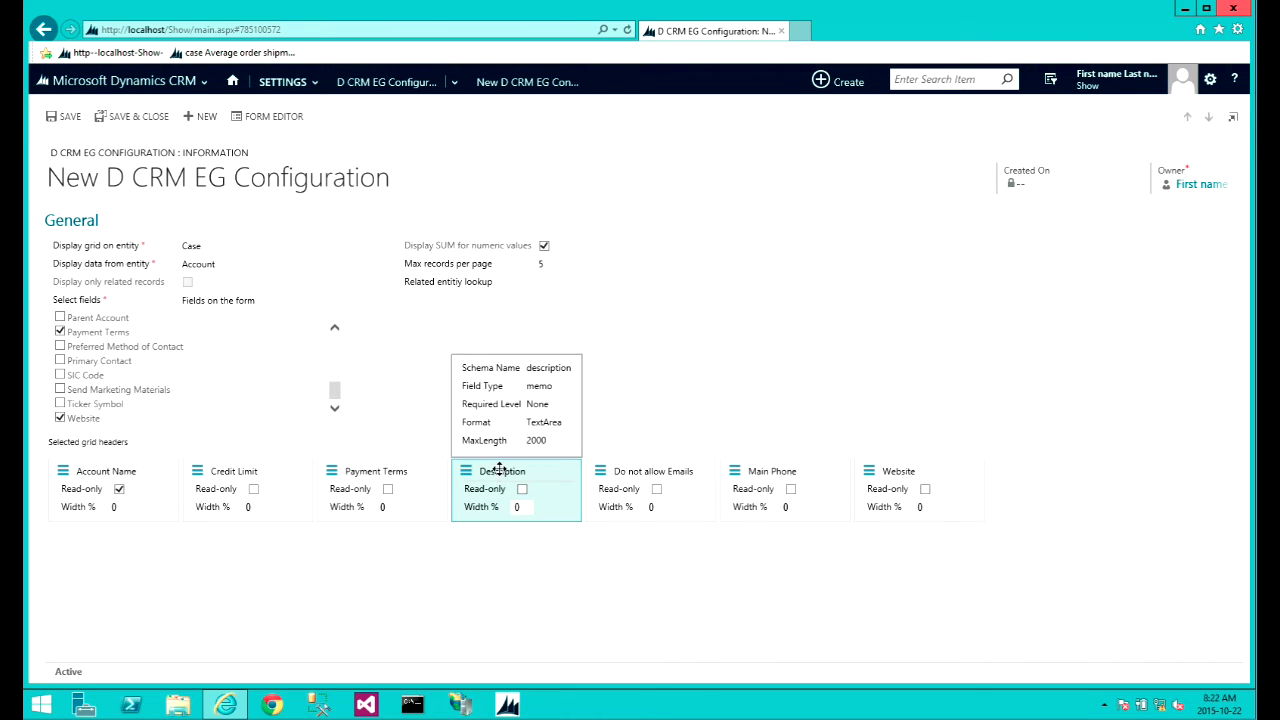
drag(500, 470, 775, 470)
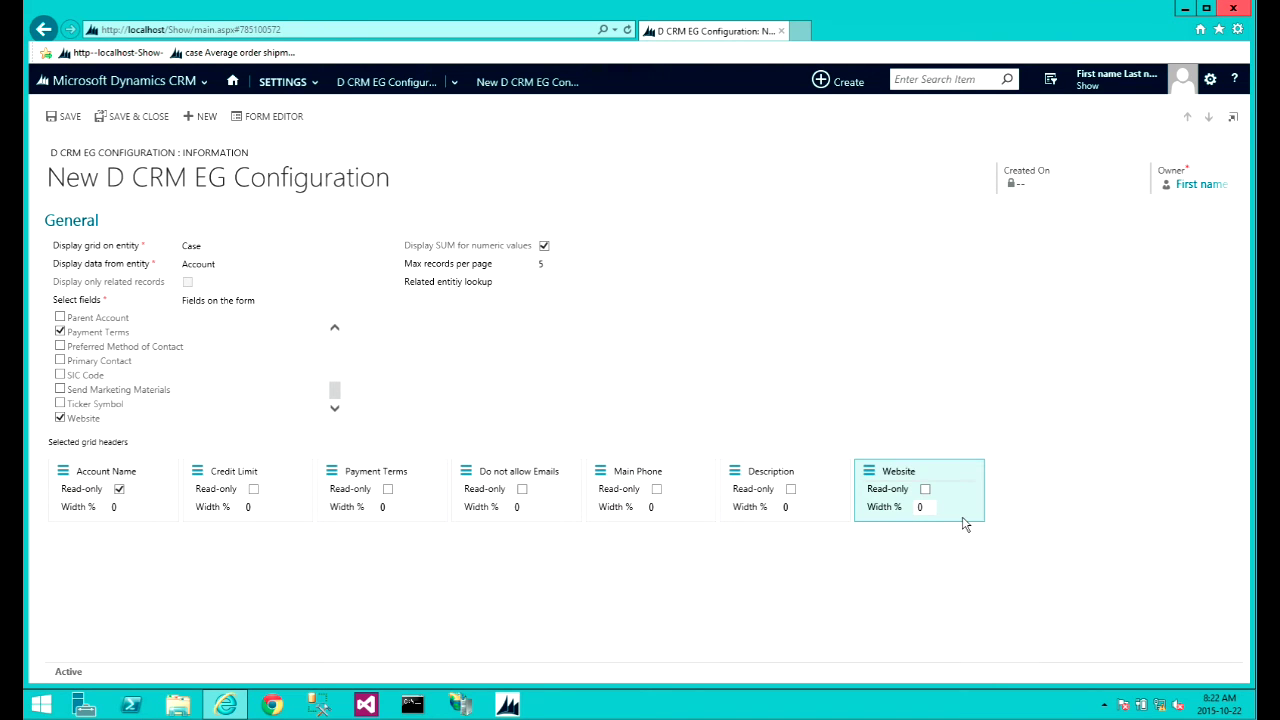
click(141, 122)
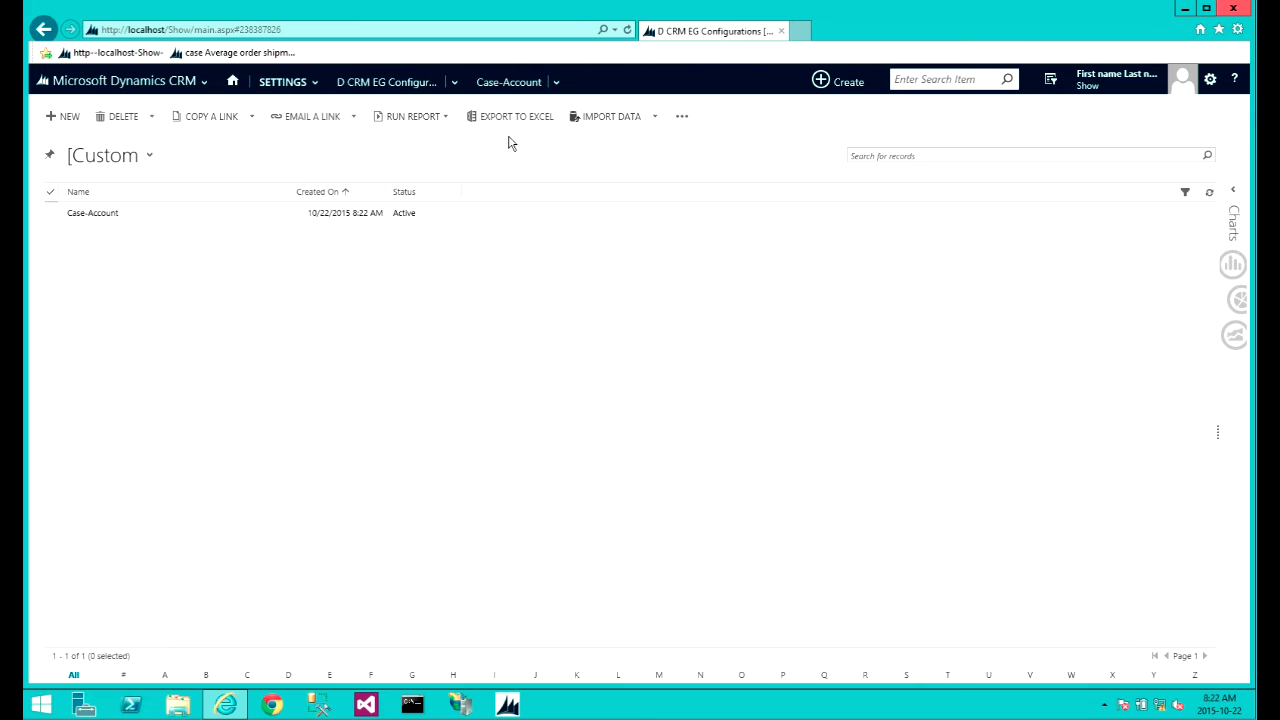
Open the Average order shipment time (sample) case from the active cases in the Service area
click(180, 92)
click(262, 150)
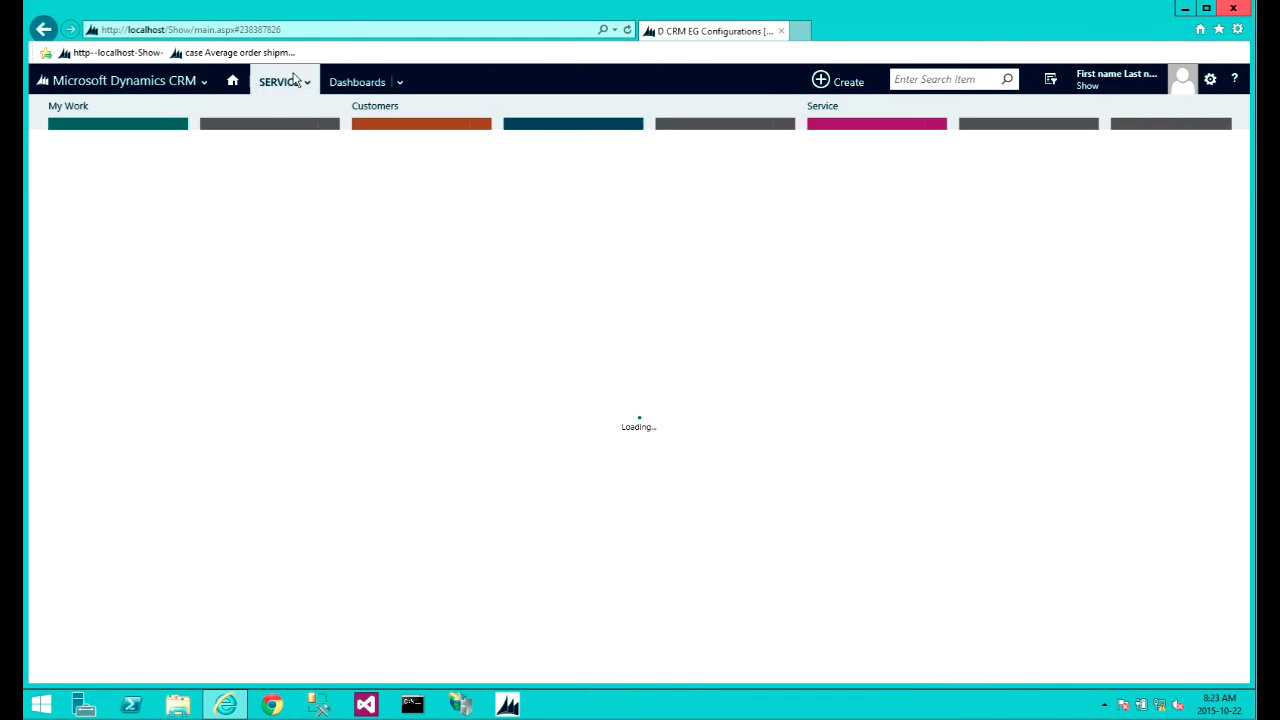
click(835, 158)
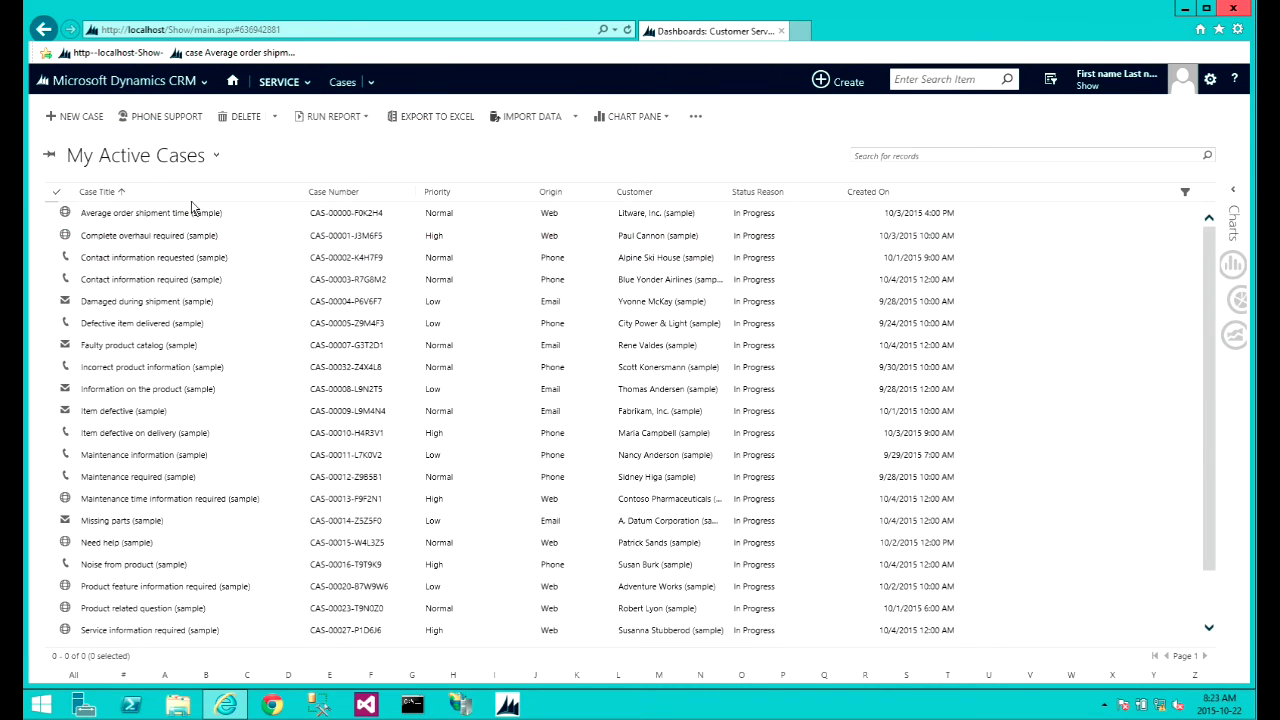
click(190, 216)
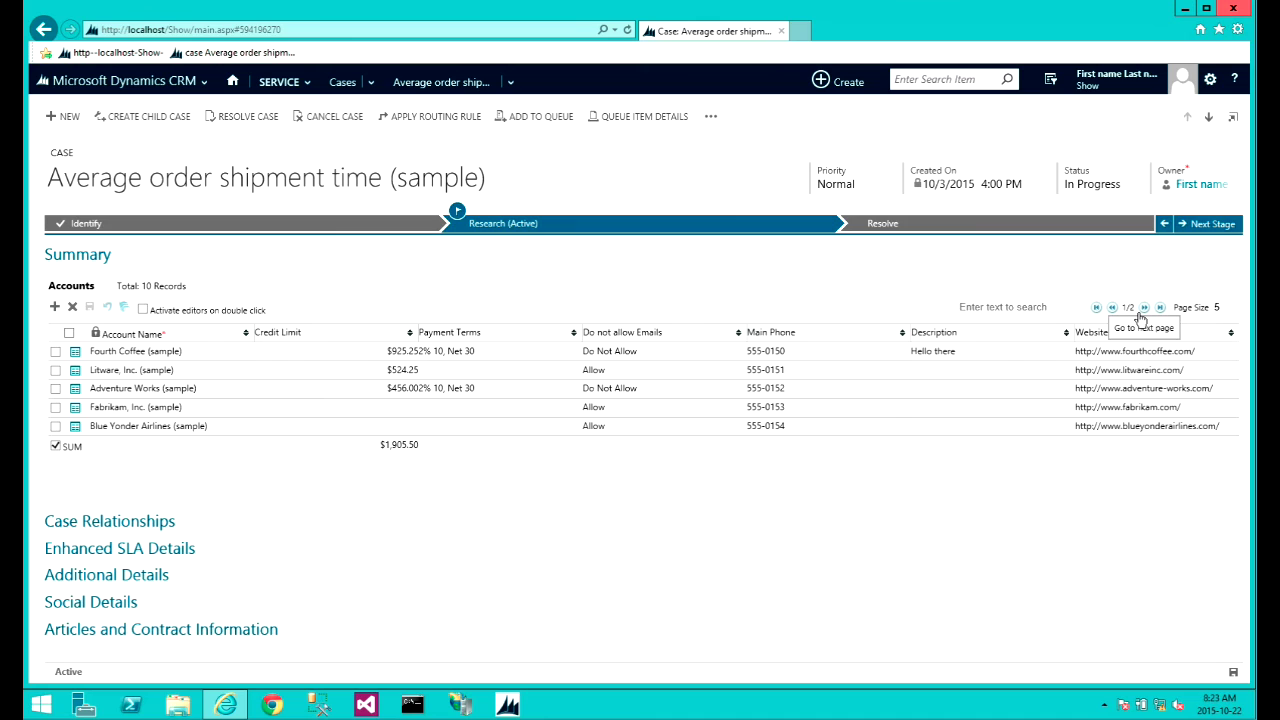
Sort the Accounts grid by Account Name in ascending order and try to edit the read-only name of A. Datum Corporation
click(1028, 310)
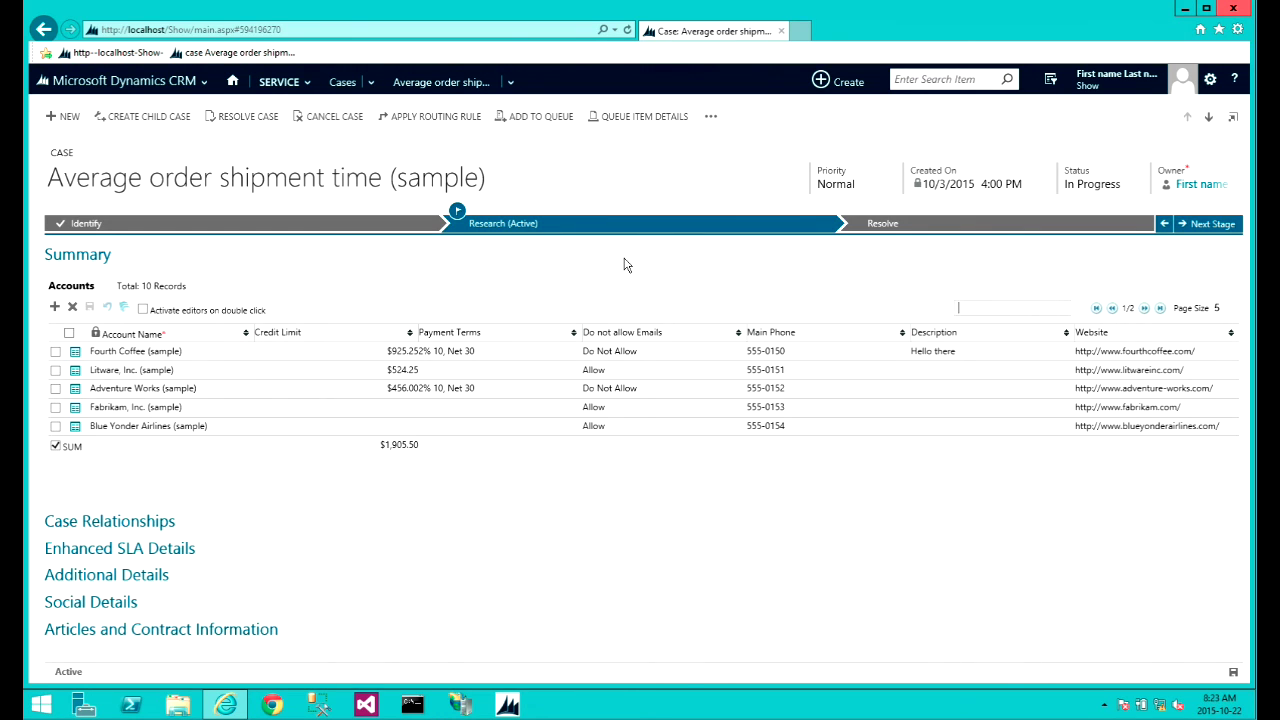
click(578, 313)
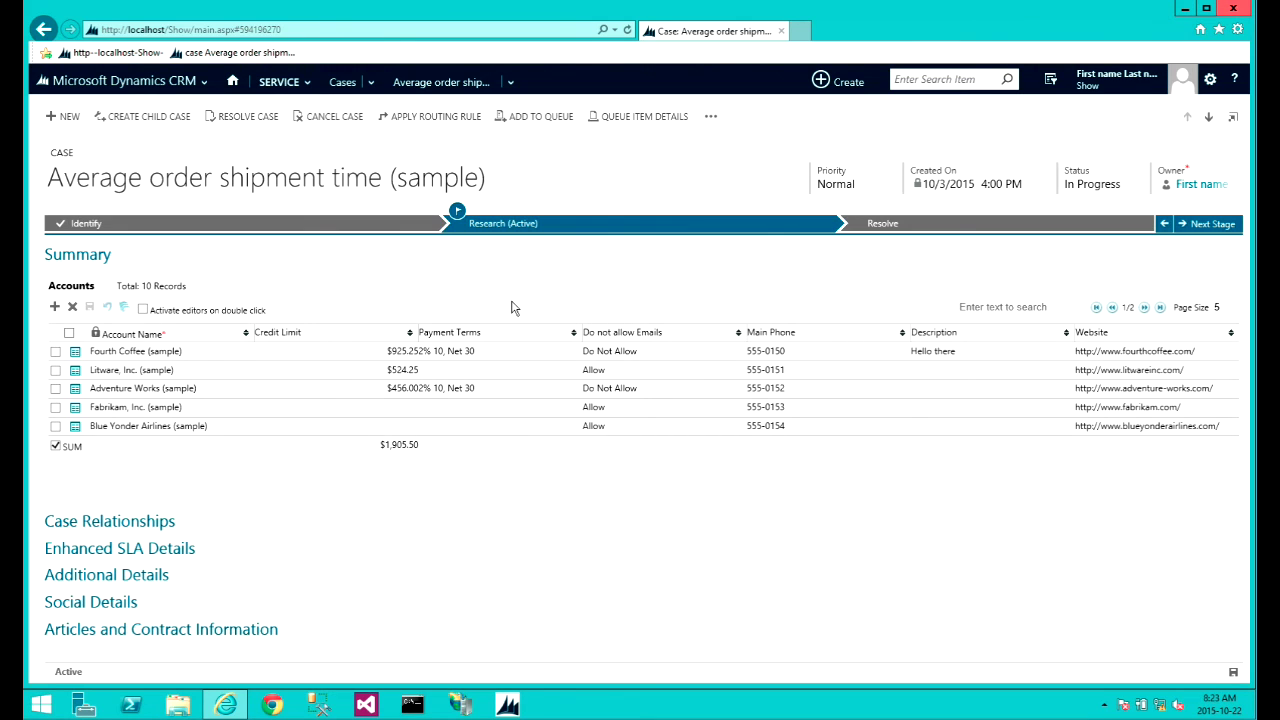
click(209, 339)
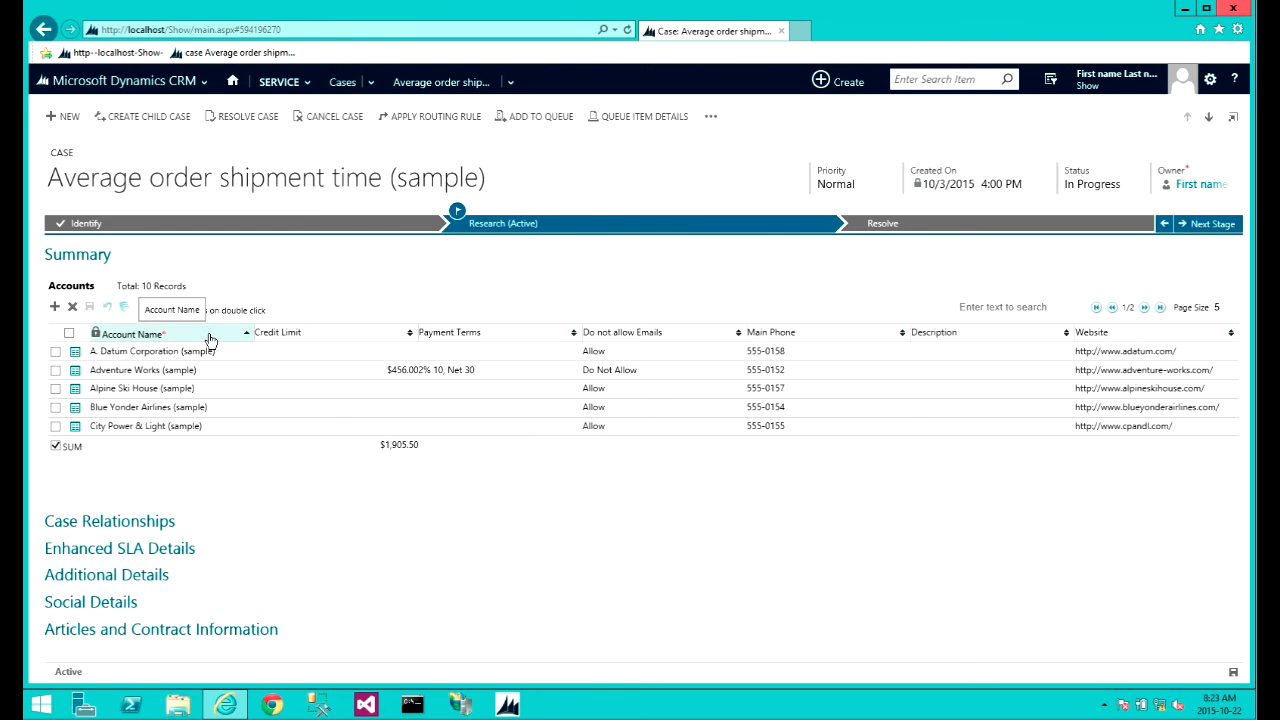
click(209, 339)
click(210, 339)
click(139, 356)
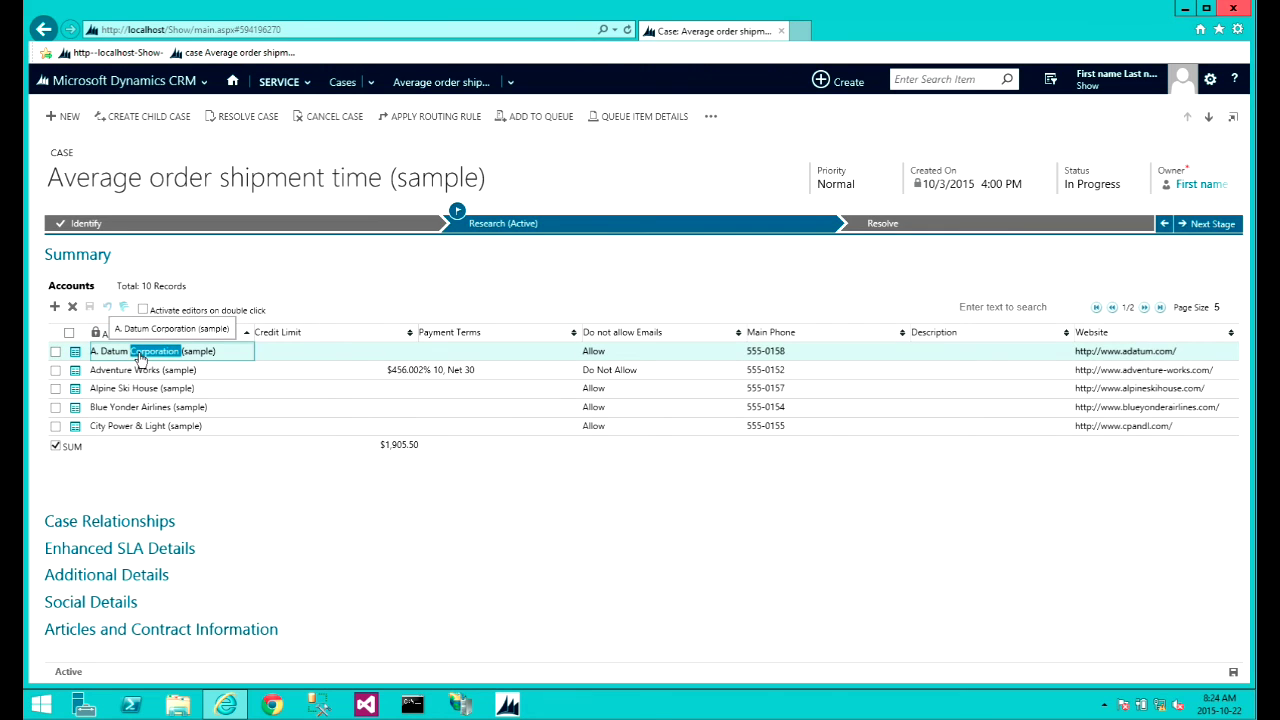
click(272, 476)
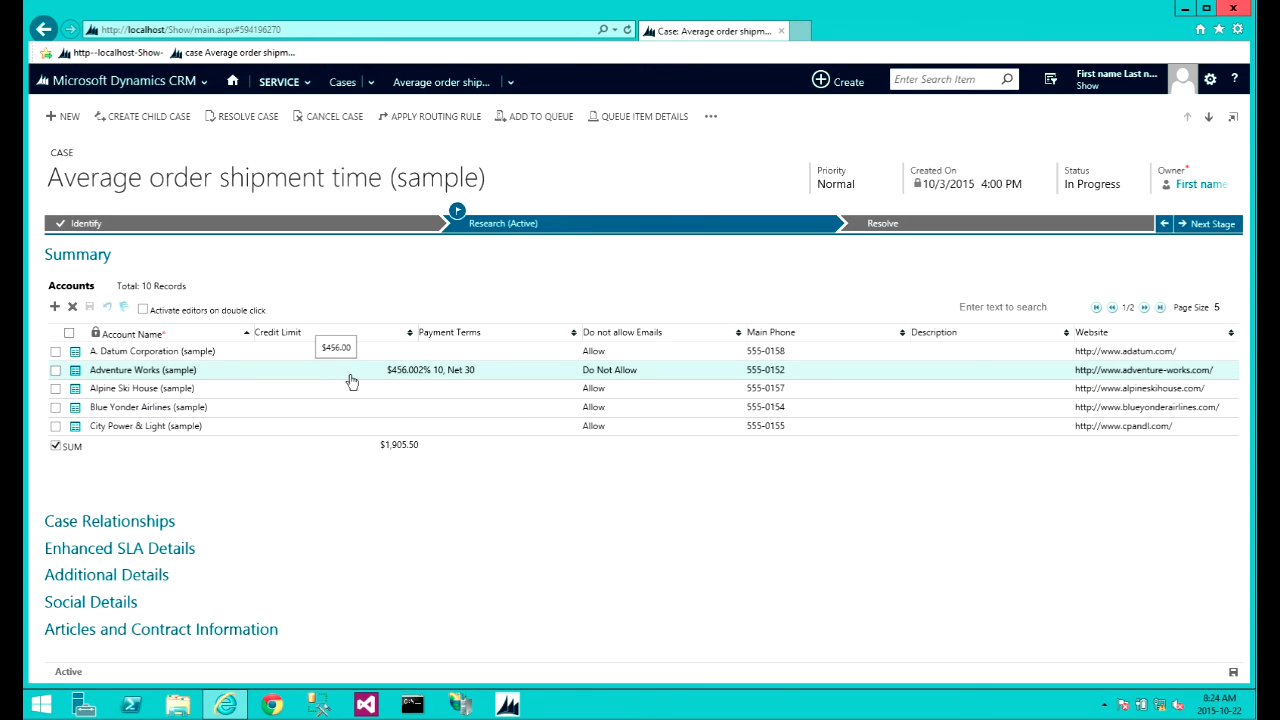
Set the Credit Limit of A. Datum Corporation (sample) to 452.25 in the Accounts grid
click(391, 357)
text(452.25)
key(Return)
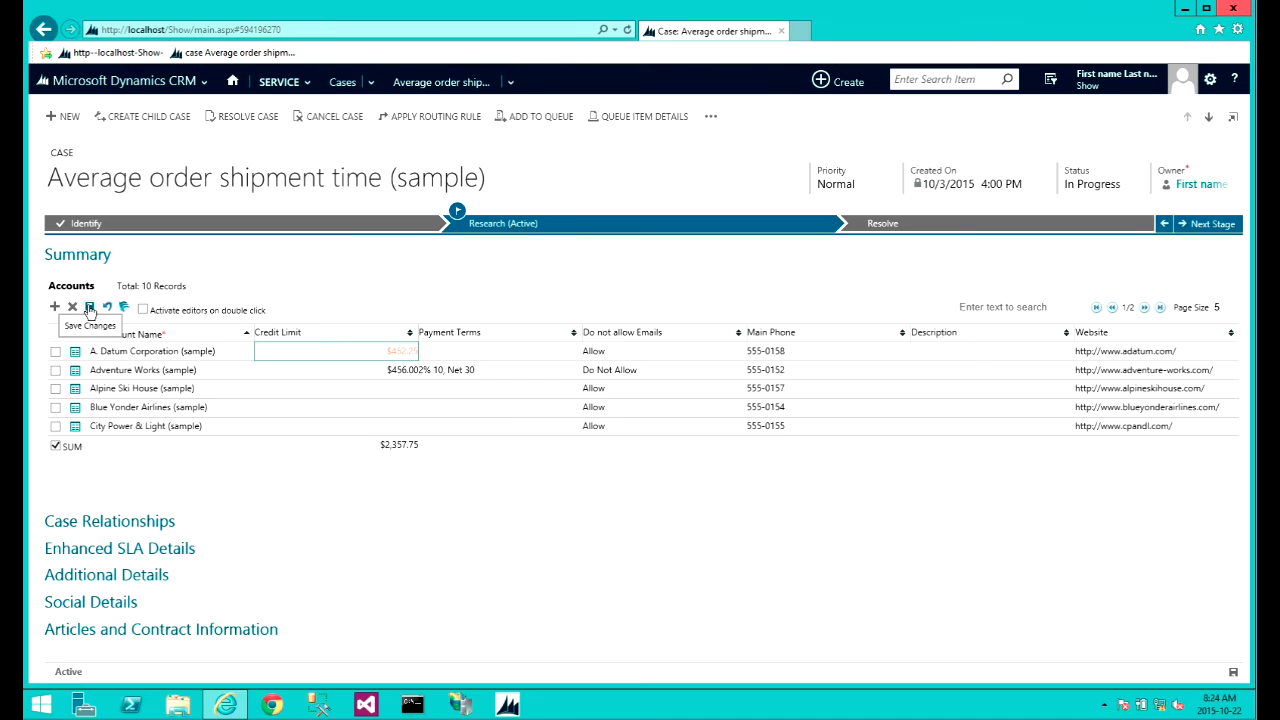
For Alpine Ski House (sample), set the email permission to Do Not Allow and Payment Terms to Net 45
click(644, 396)
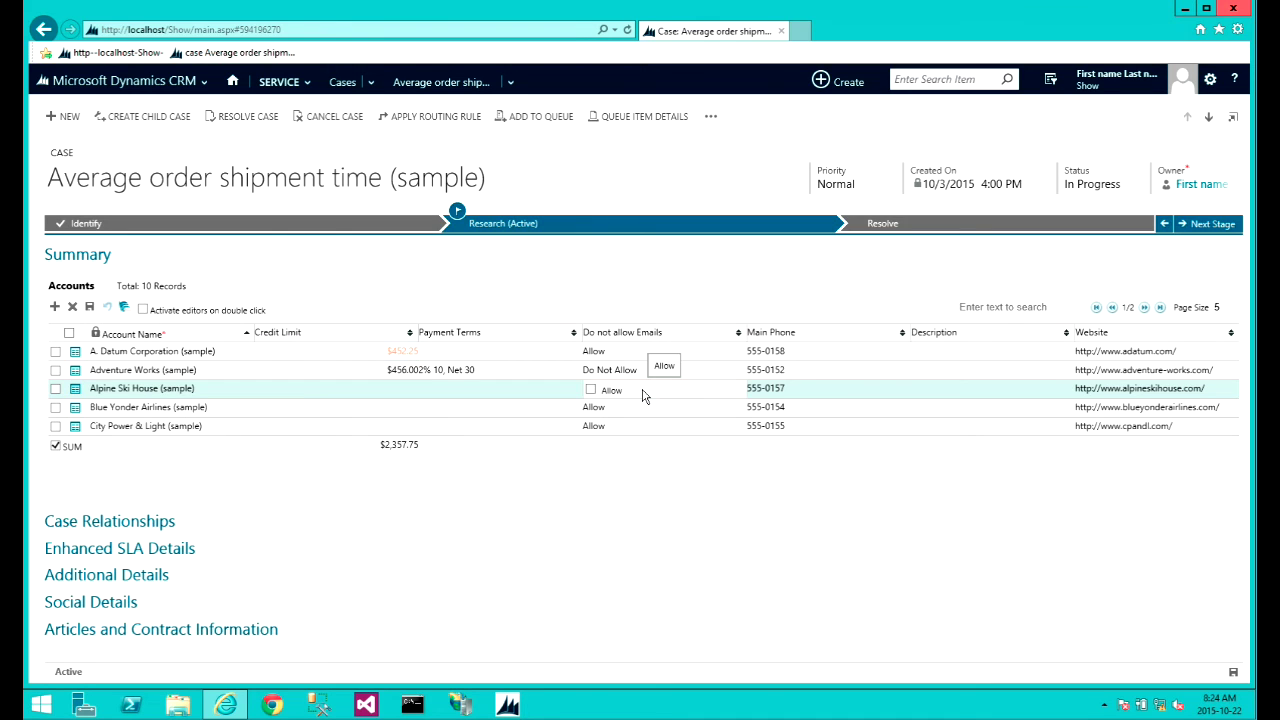
click(591, 390)
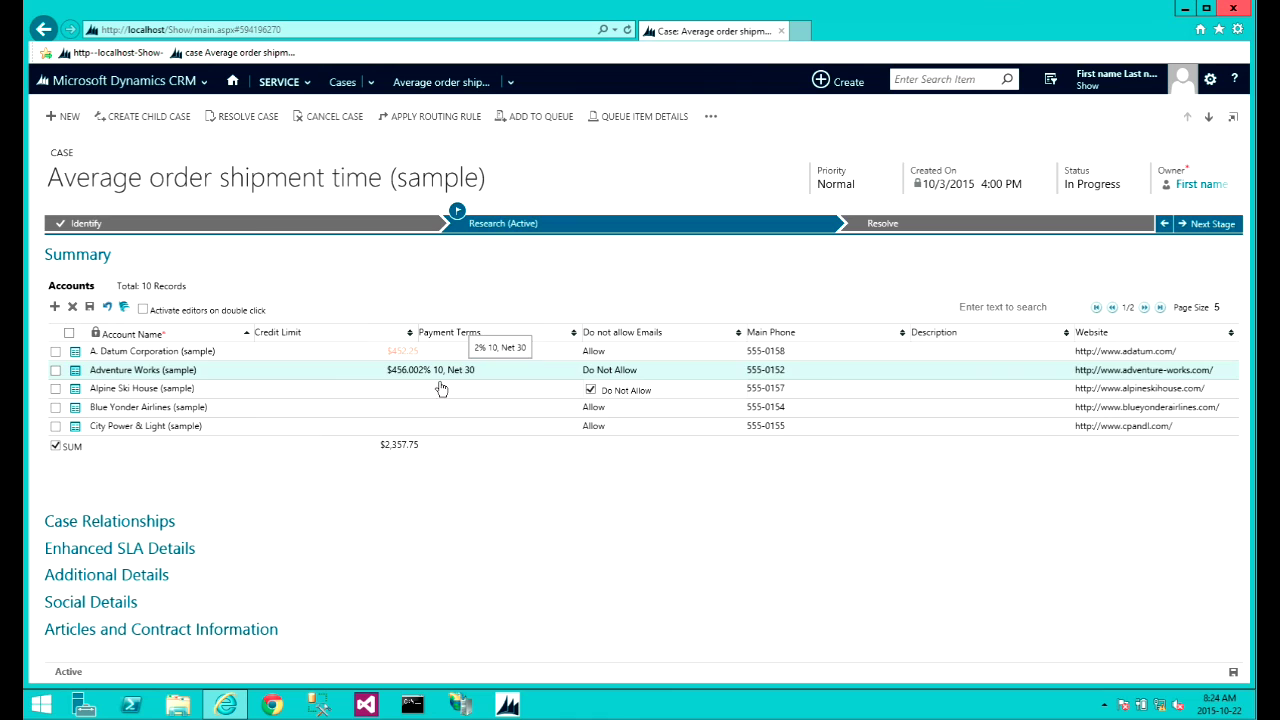
click(489, 397)
click(489, 397)
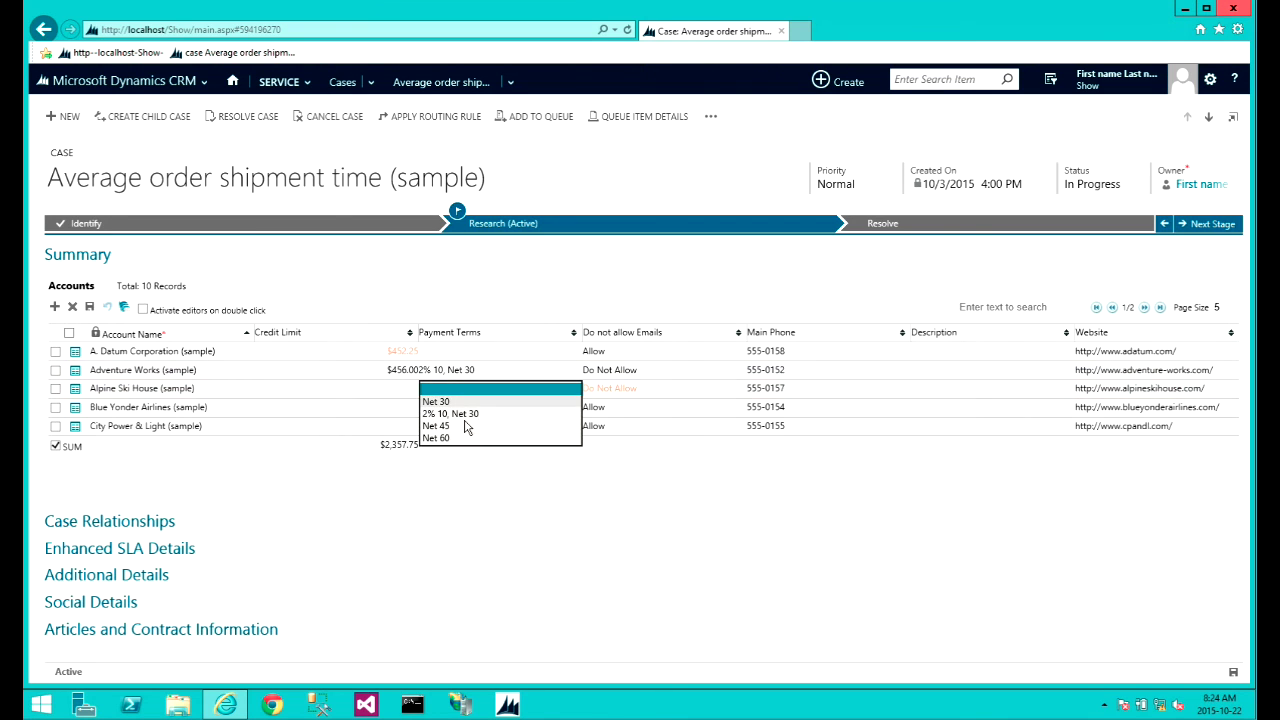
click(465, 429)
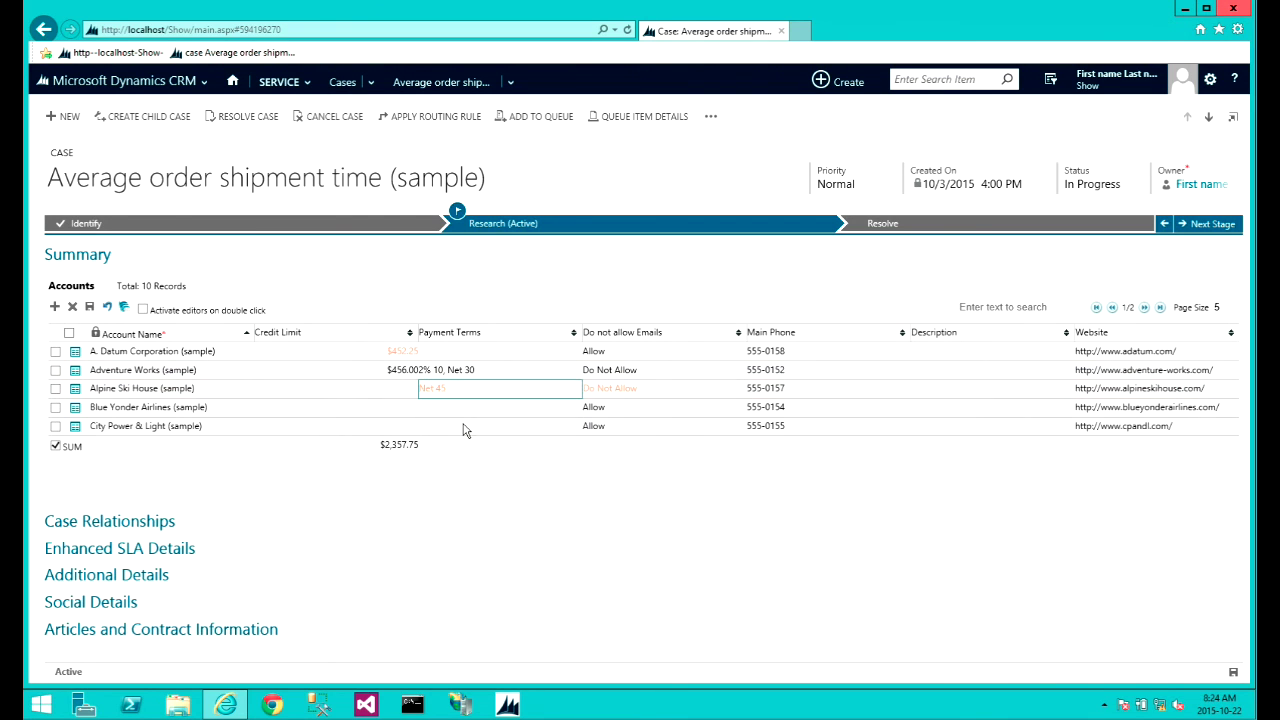
Replace the last two digits of the Main Phone number of Alpine Ski House (sample)
click(805, 394)
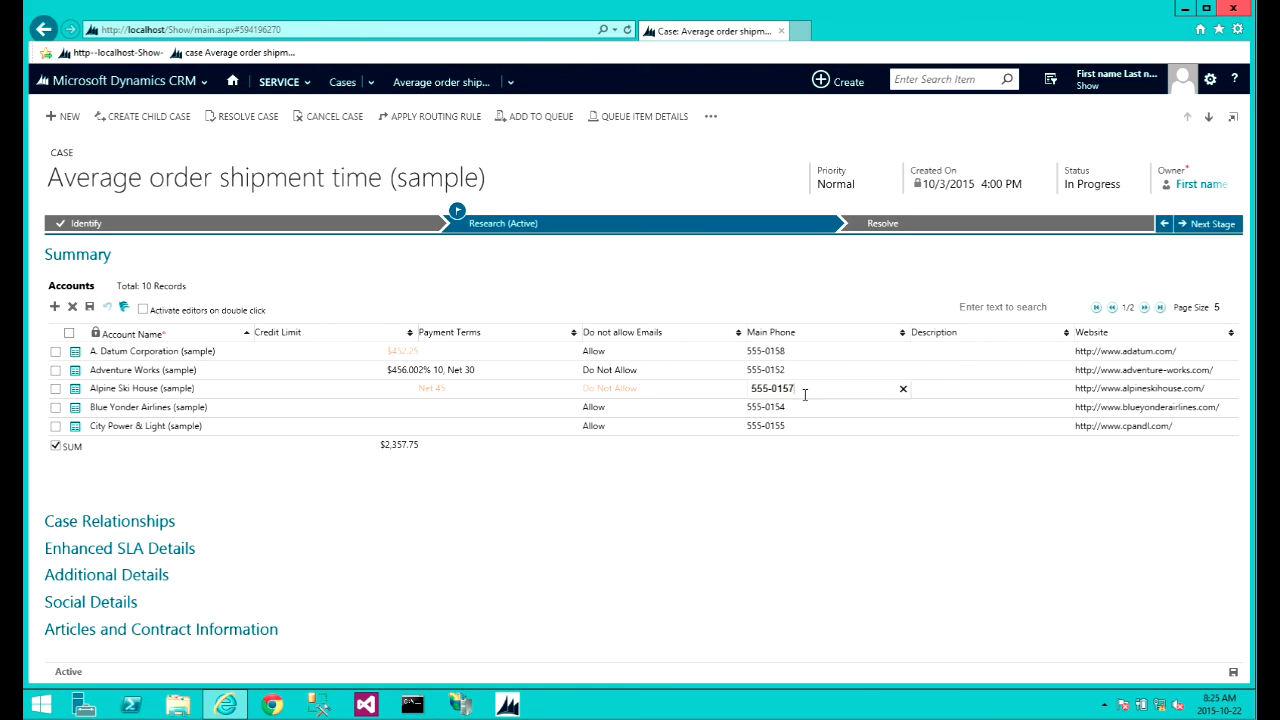
key(BackSpace)
key(BackSpace)
text(34)
key(Return)
Move the cell selection back along the Alpine Ski House (sample) row to its Credit Limit cell
key(Tab)
key(shift+Tab)
key(shift+Tab)
key(shift+Tab)
key(shift+Tab)
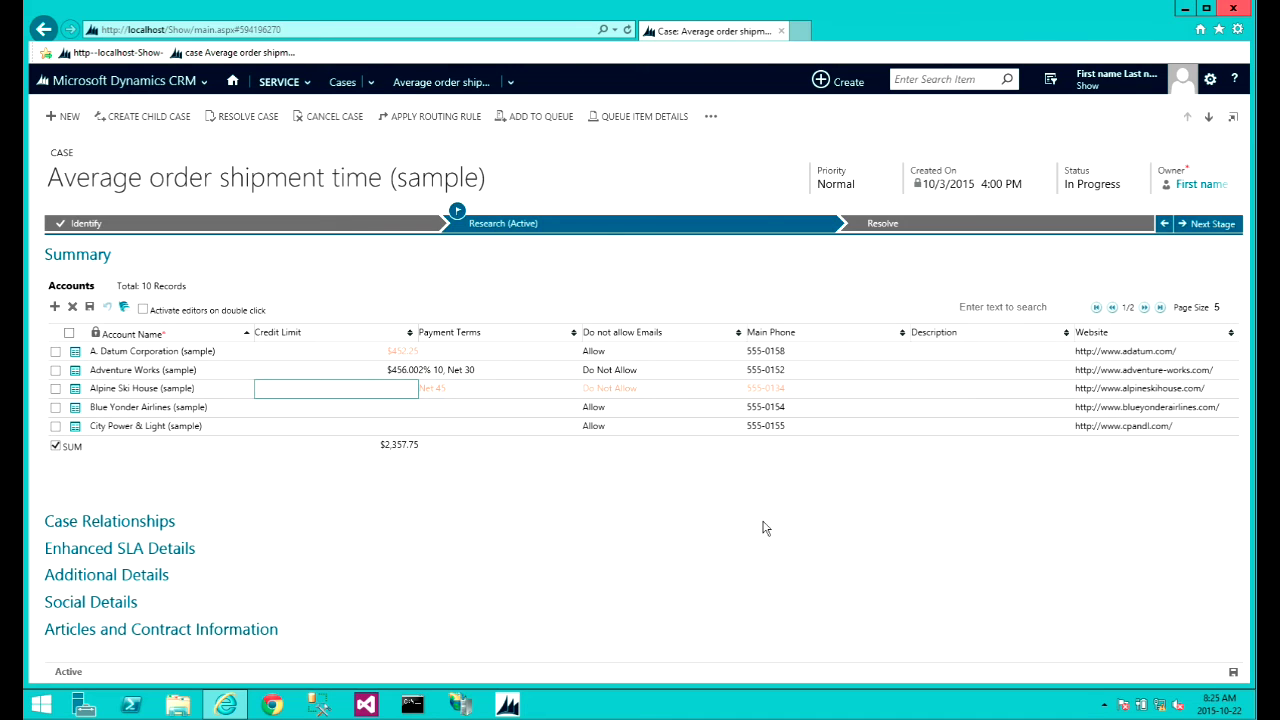
Replace the last three digits of the Main Phone number of Blue Yonder Airlines (sample) in the Accounts grid
key(Tab)
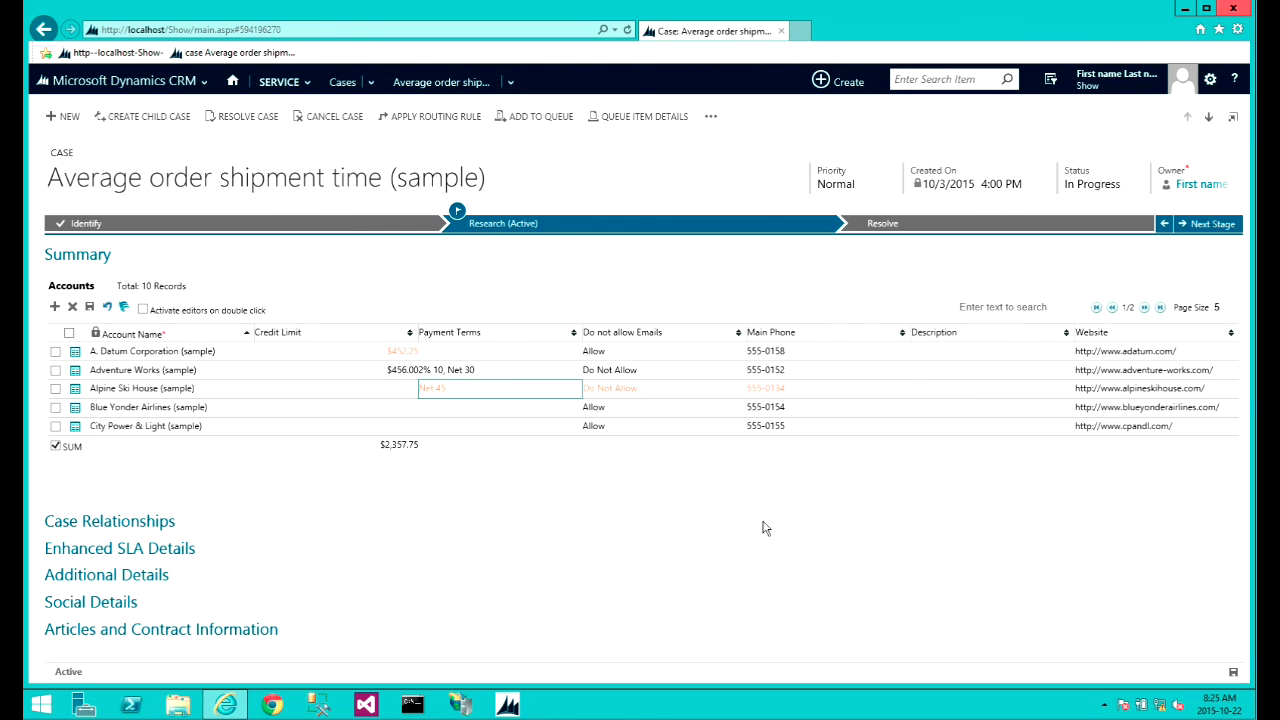
key(Tab)
key(Down)
key(Tab)
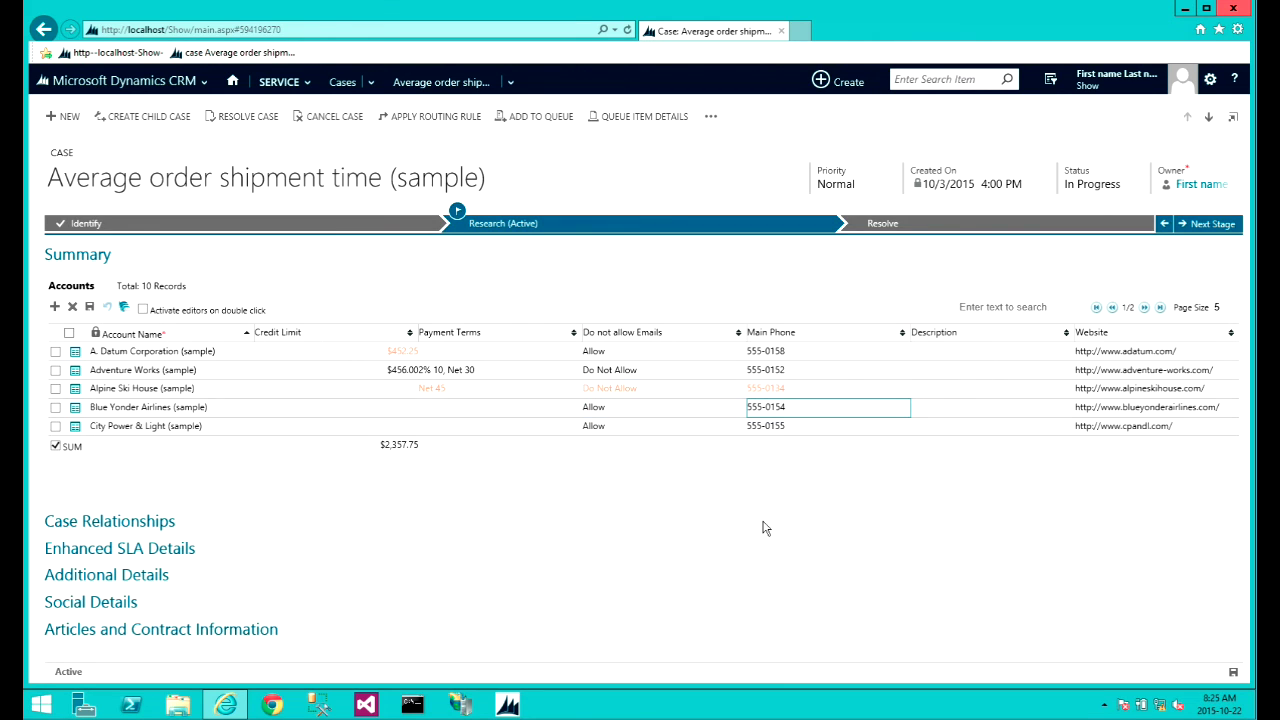
key(Return)
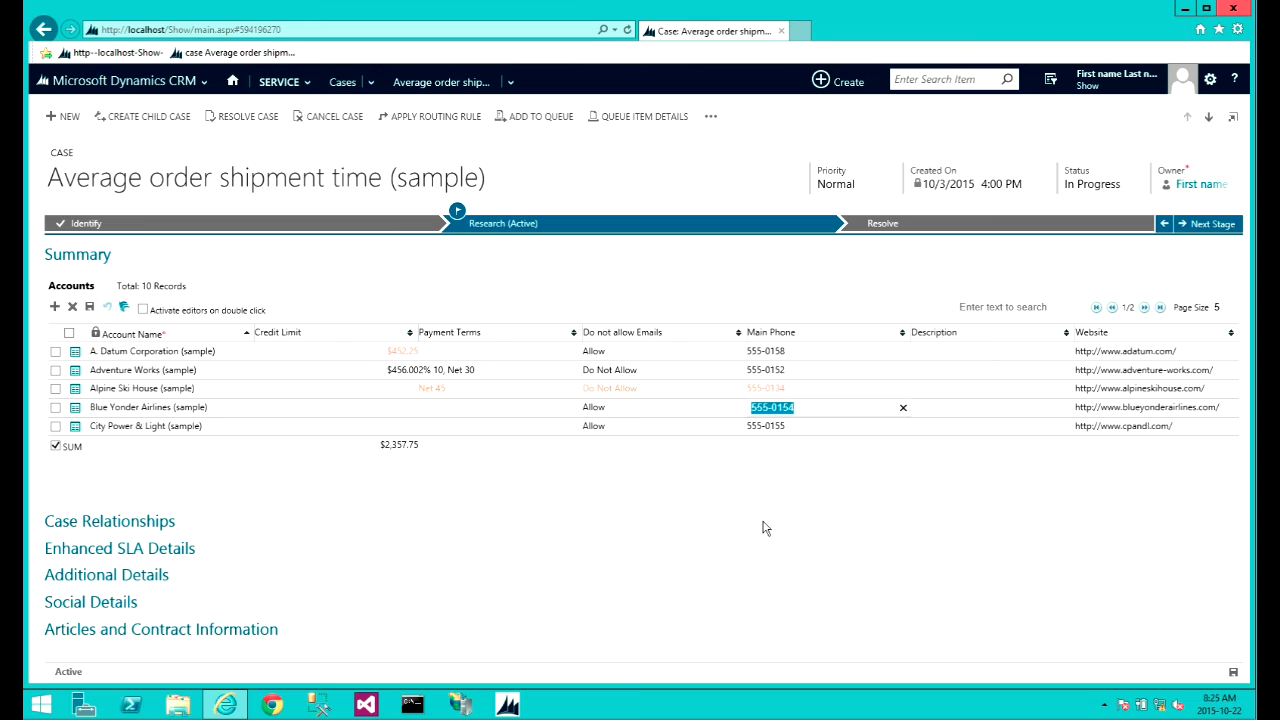
key(End)
key(BackSpace)
key(BackSpace)
key(BackSpace)
text(344)
key(Return)
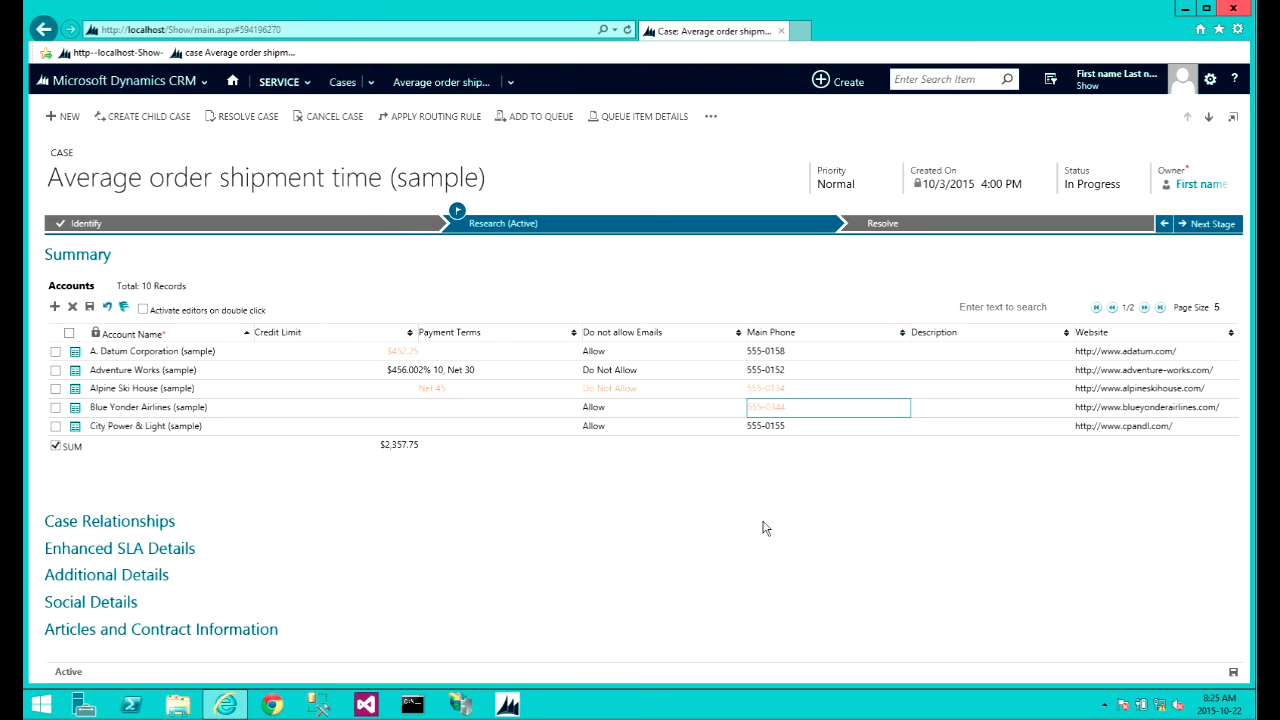
Move the cell selection to the Website cell of Alpine Ski House (sample) and back to its Payment Terms cell
key(Up)
key(Tab)
key(Tab)
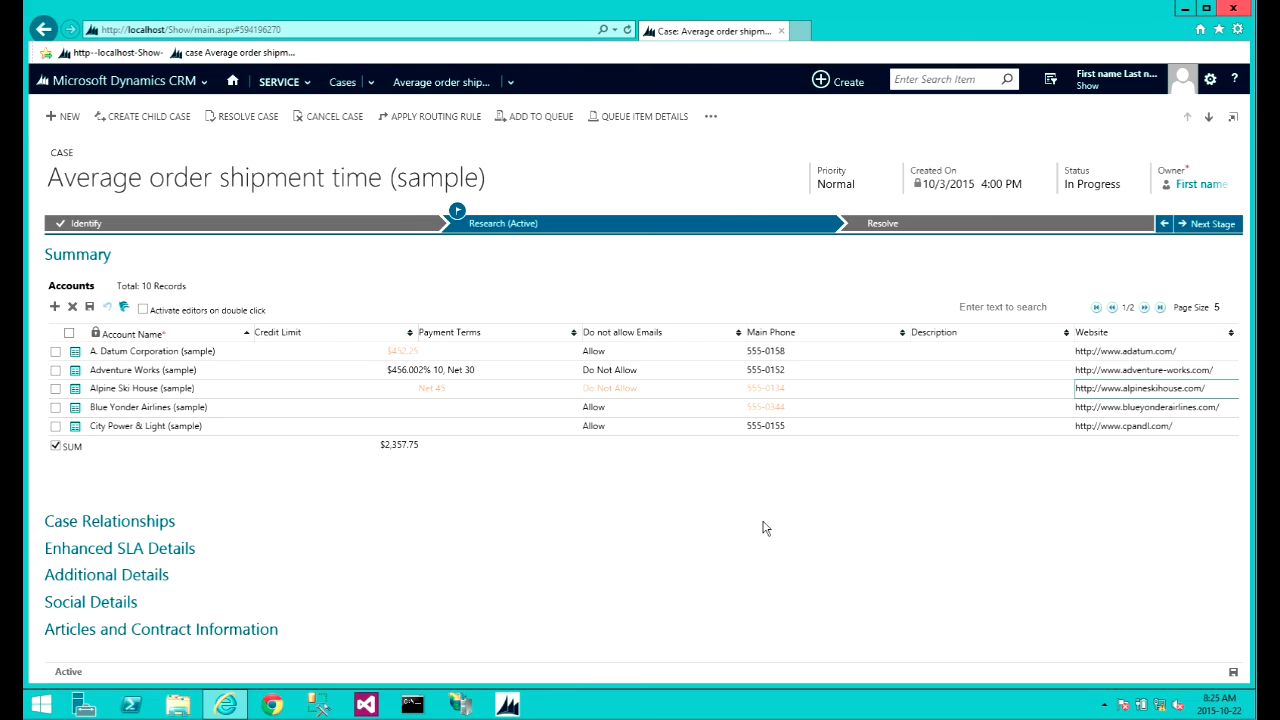
key(shift+Tab)
key(shift+Tab)
key(shift+Tab)
key(shift+Tab)
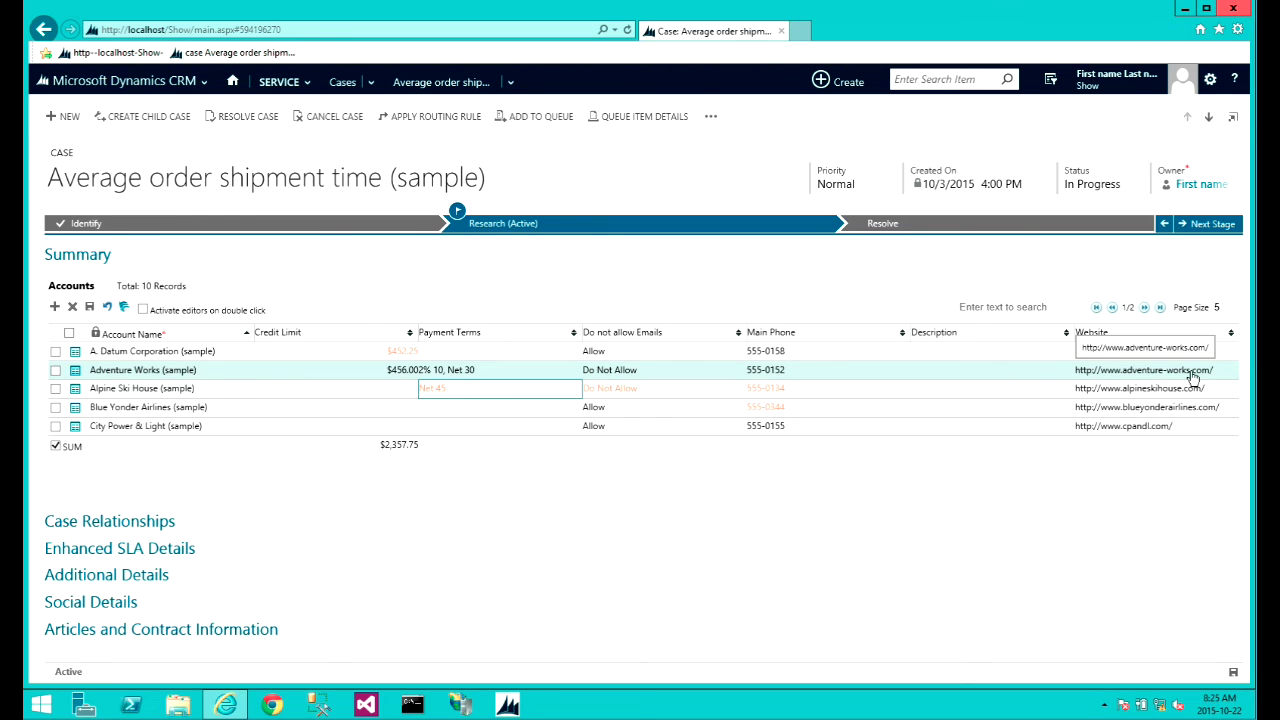
Open the Description editor of Adventure Works (sample) and cancel it without entering text
click(1038, 374)
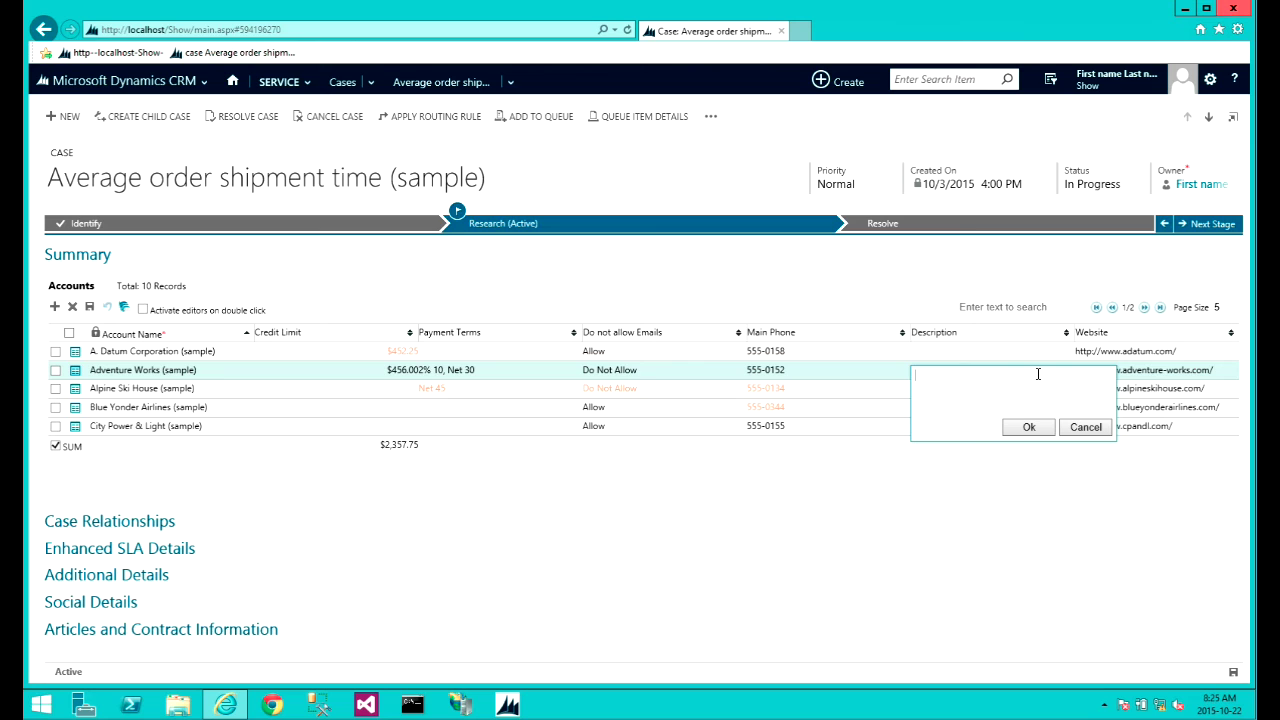
click(1035, 395)
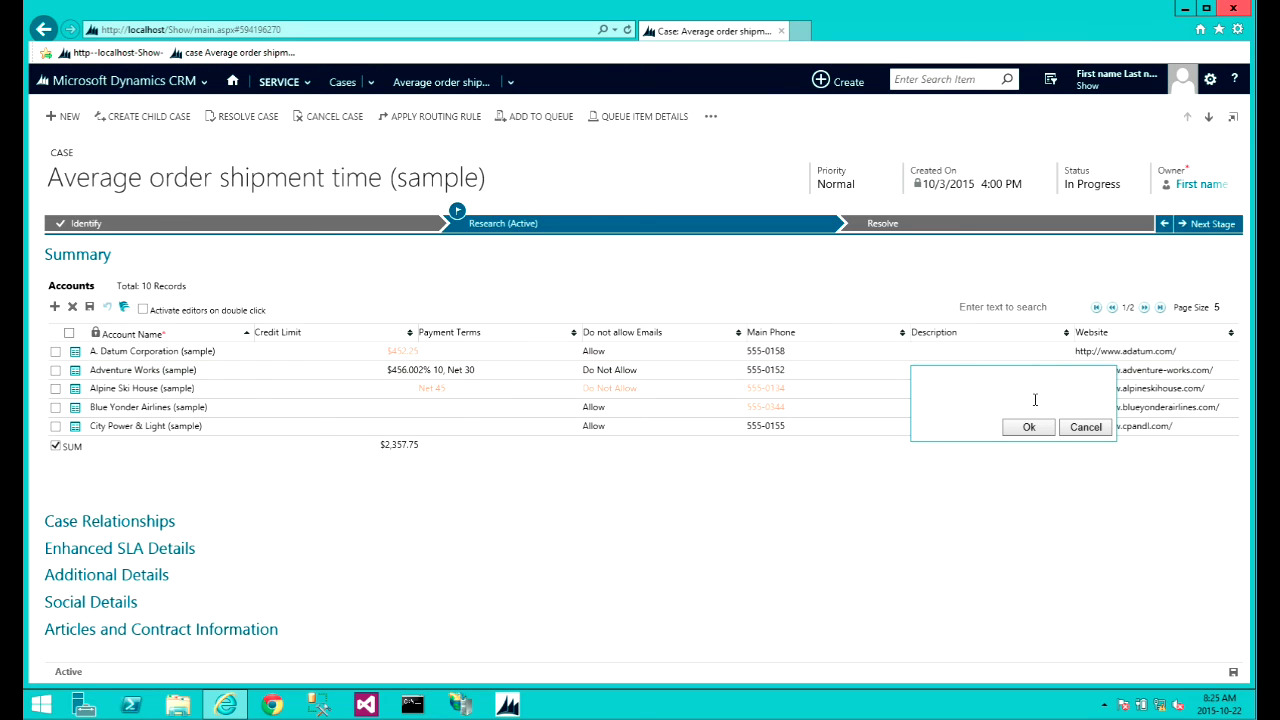
click(1098, 430)
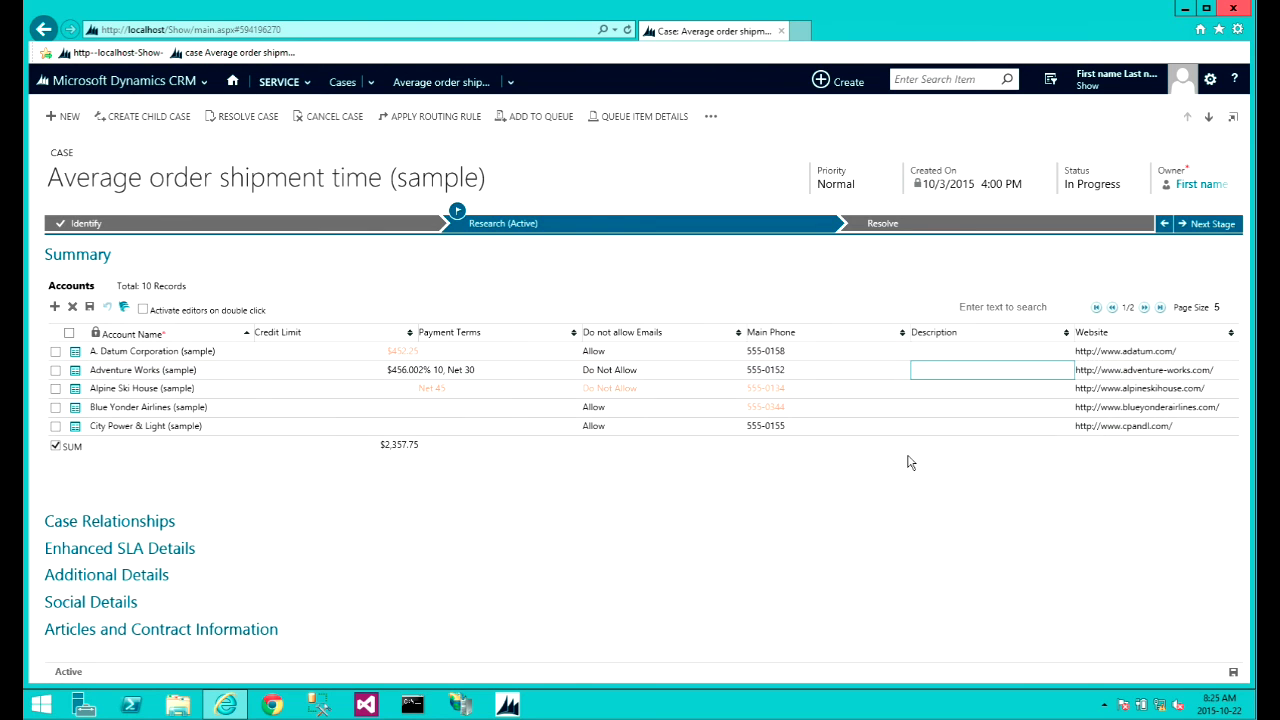
Try the "Activate editors on double click" option on the Description of Adventure Works (sample), cancel the editor and turn the option off
click(193, 314)
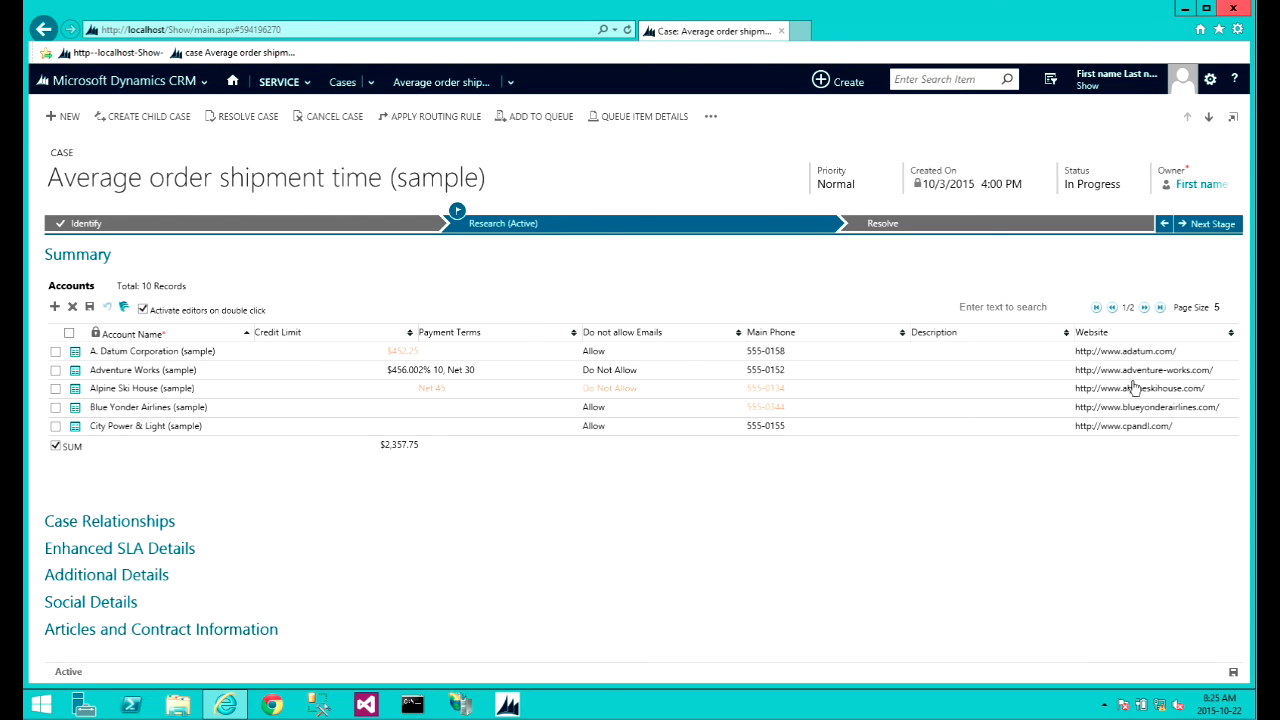
double_click(969, 378)
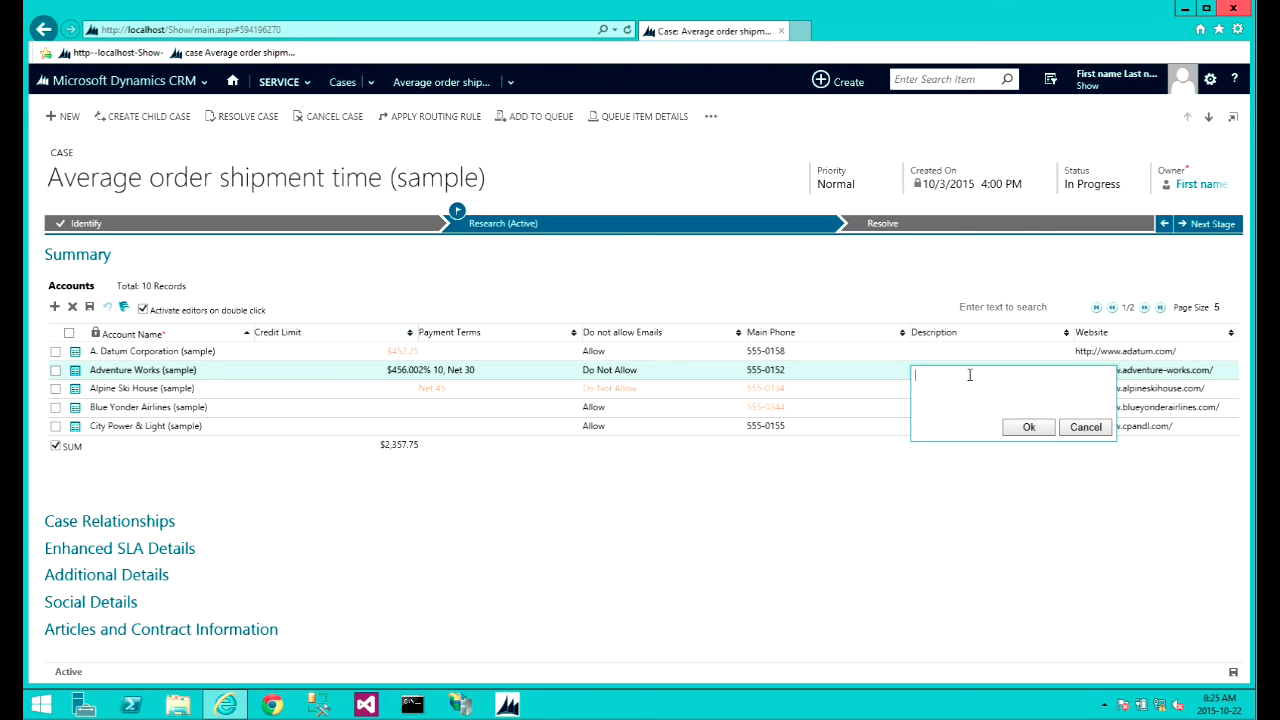
click(1086, 427)
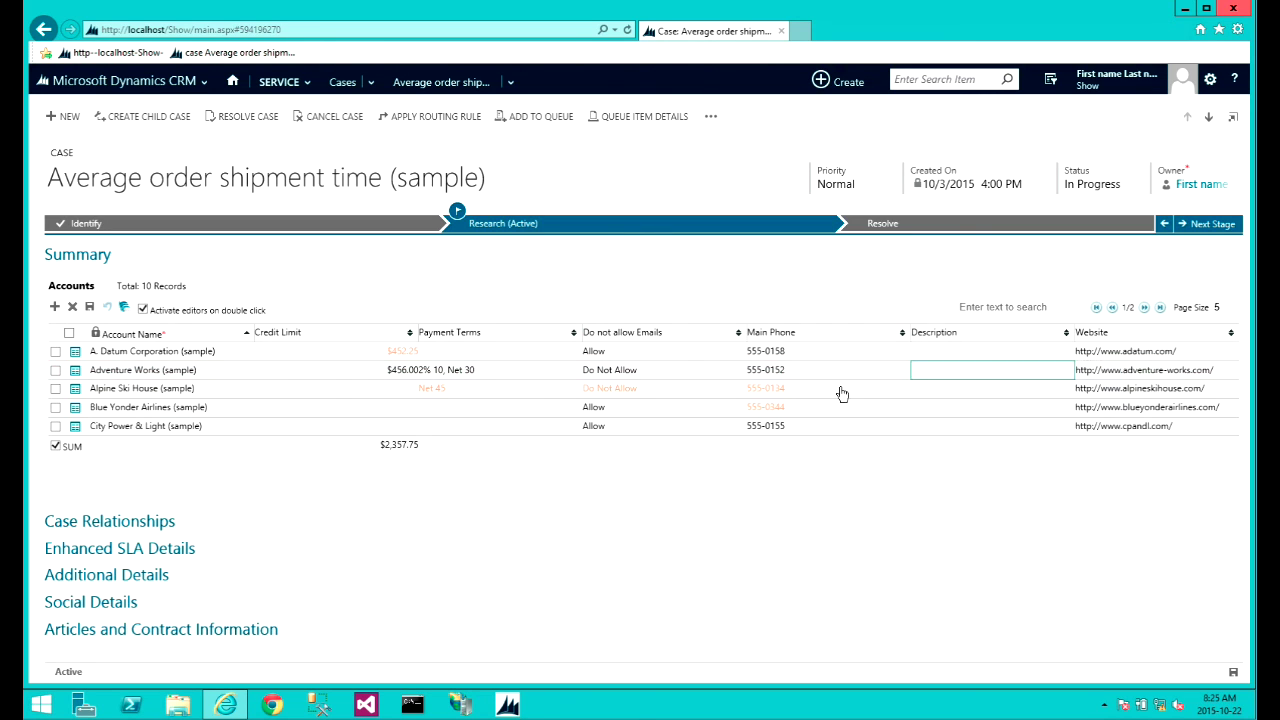
click(162, 314)
Open the Description editor of Adventure Works (sample) and the email permission and Payment Terms editors of Blue Yonder Airlines (sample)
click(1011, 367)
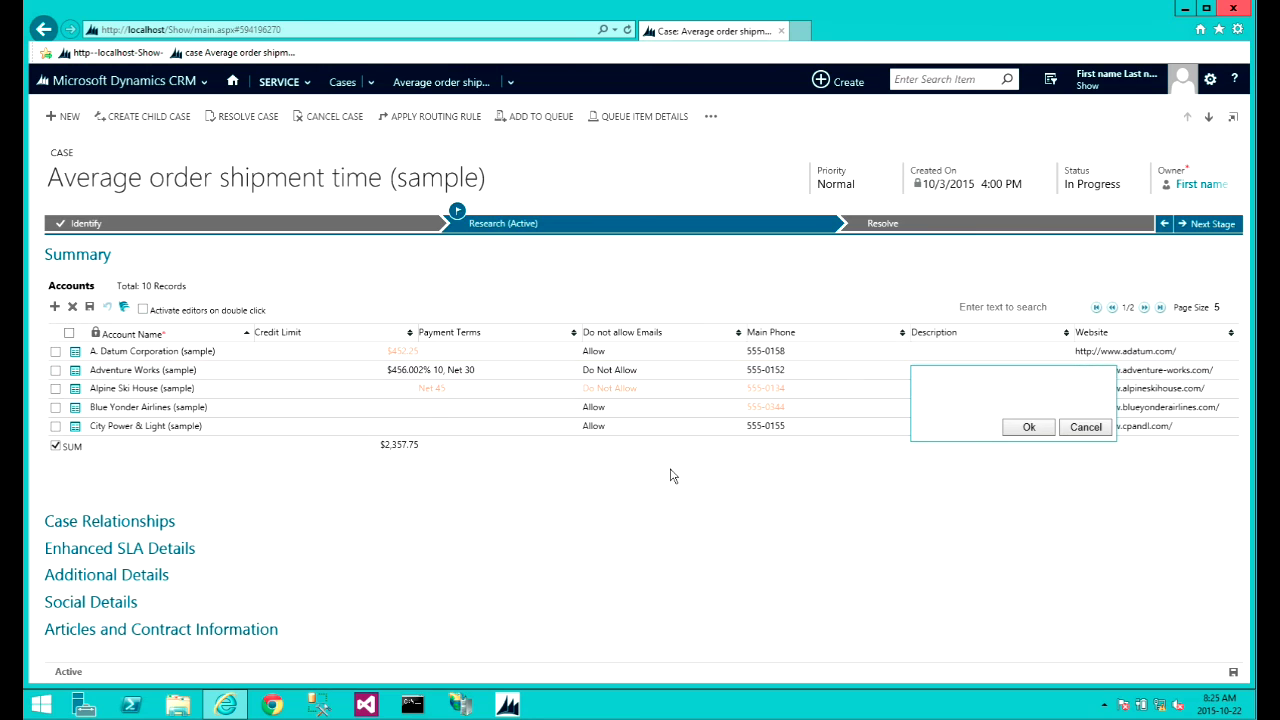
click(700, 408)
click(500, 408)
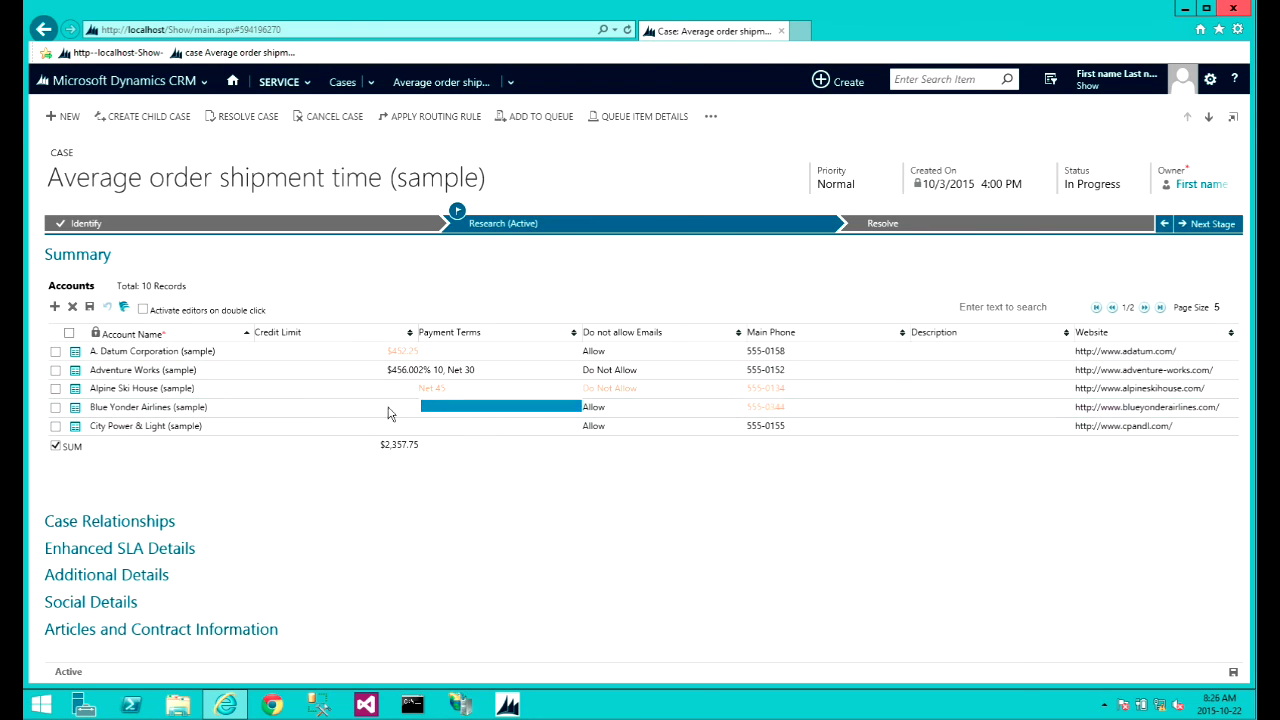
Set the Credit Limit of Blue Yonder Airlines (sample) to 254.25
click(335, 407)
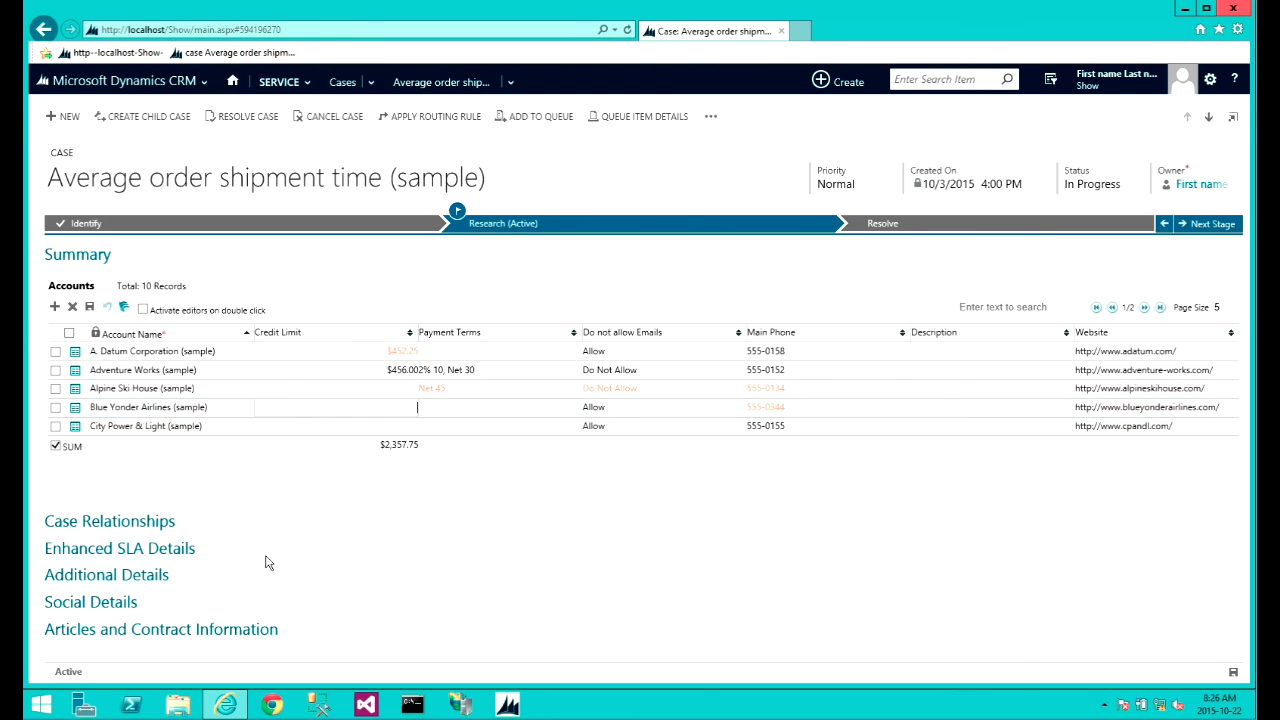
text(254.25)
key(Return)
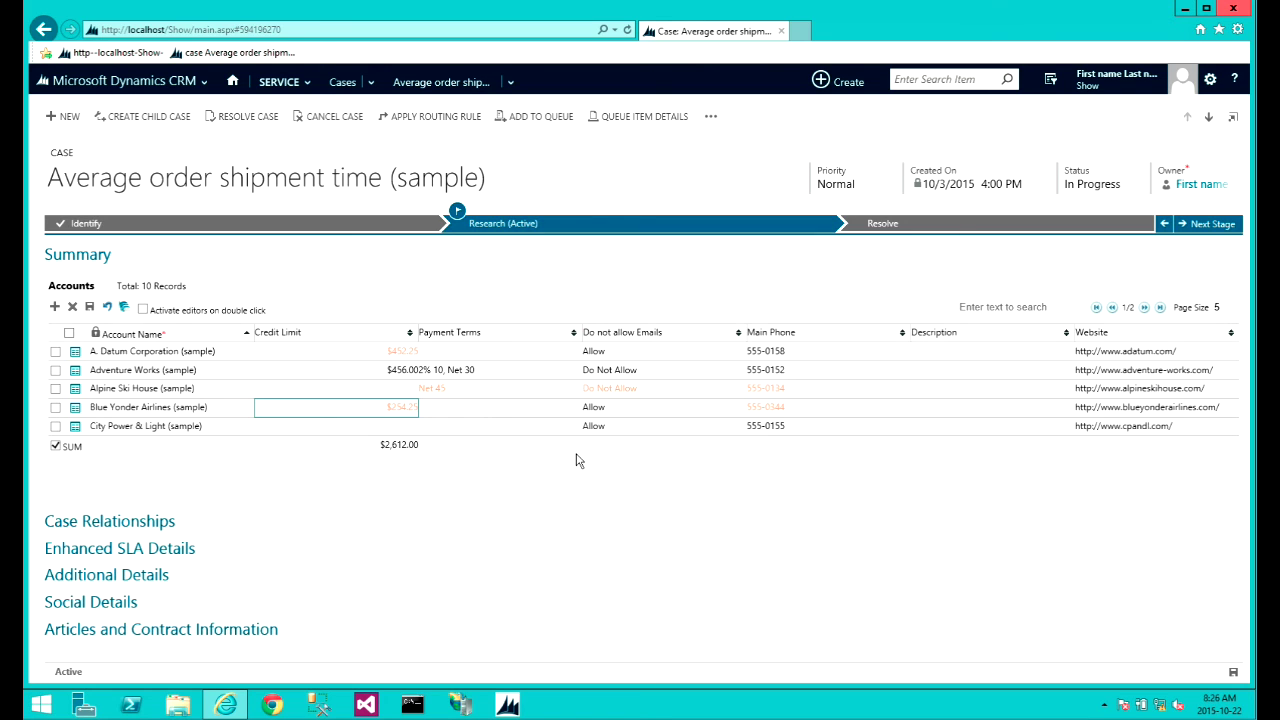
Open the Blue Yonder Airlines (sample) account record in a new window and close that window
right_click(368, 412)
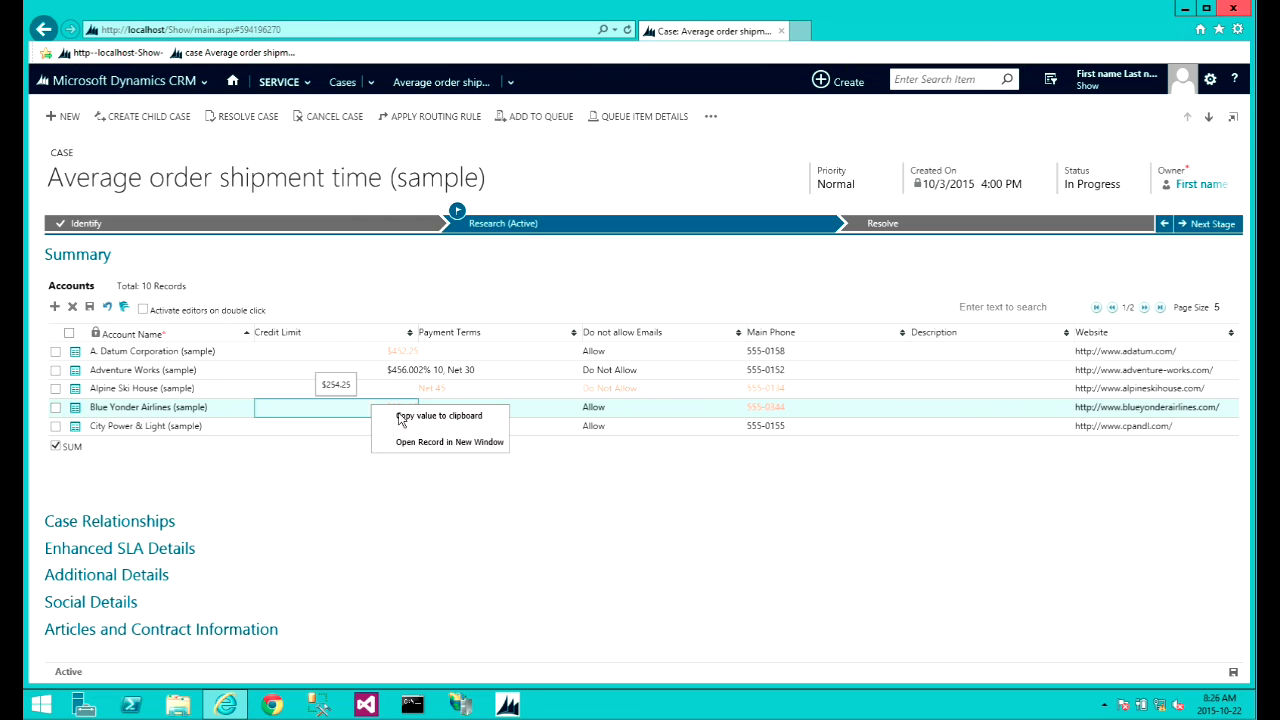
click(432, 443)
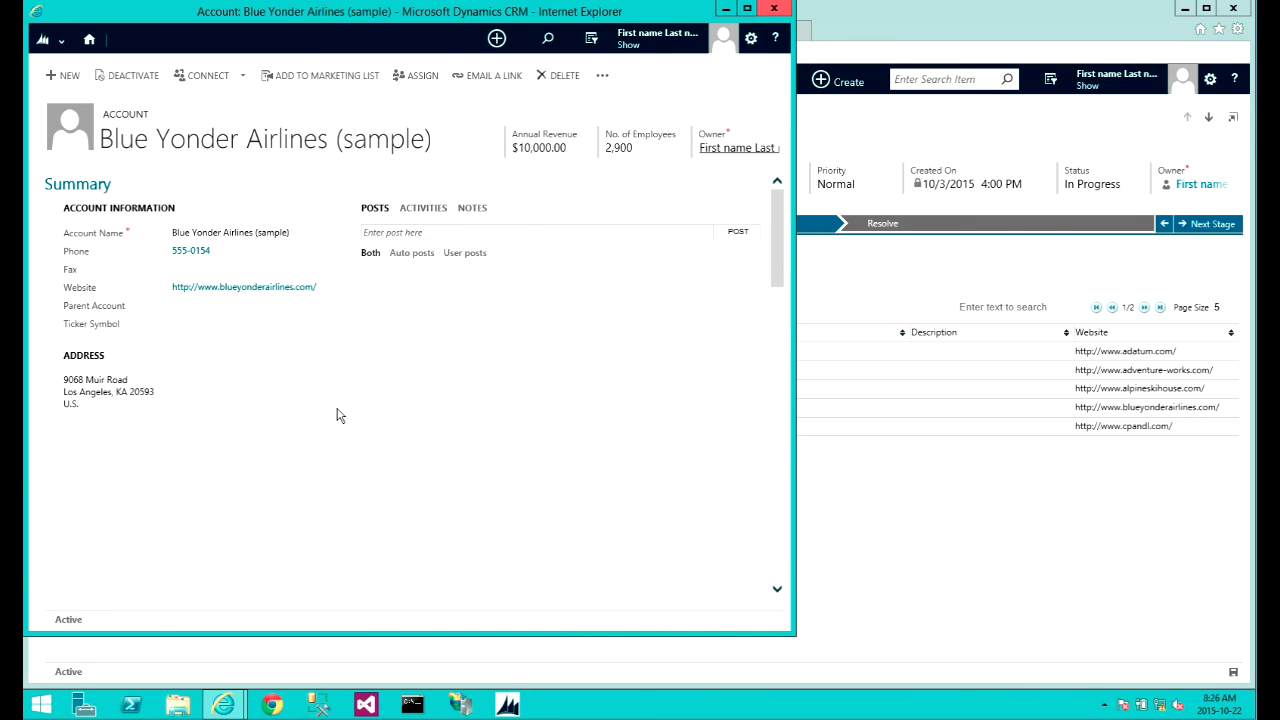
click(774, 8)
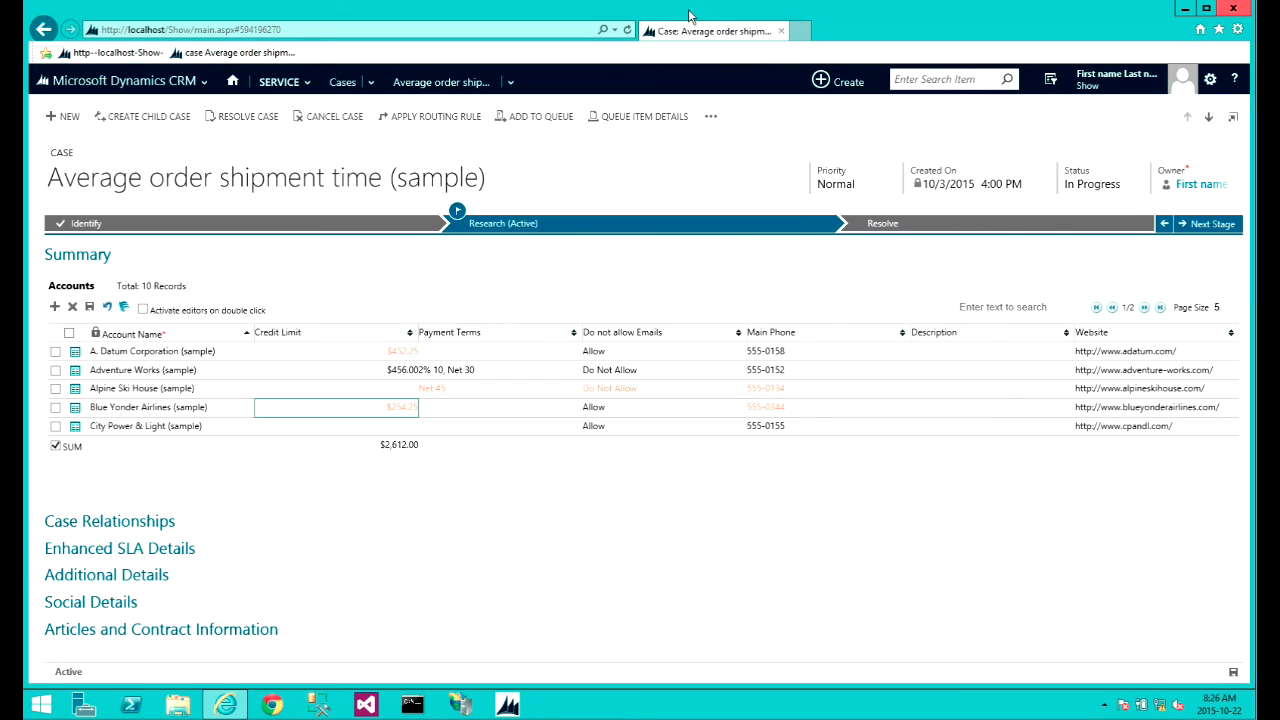
Select Blue Yonder Airlines, Alpine Ski House and Adventure Works, start deleting the records and decline every confirmation
click(56, 408)
click(56, 389)
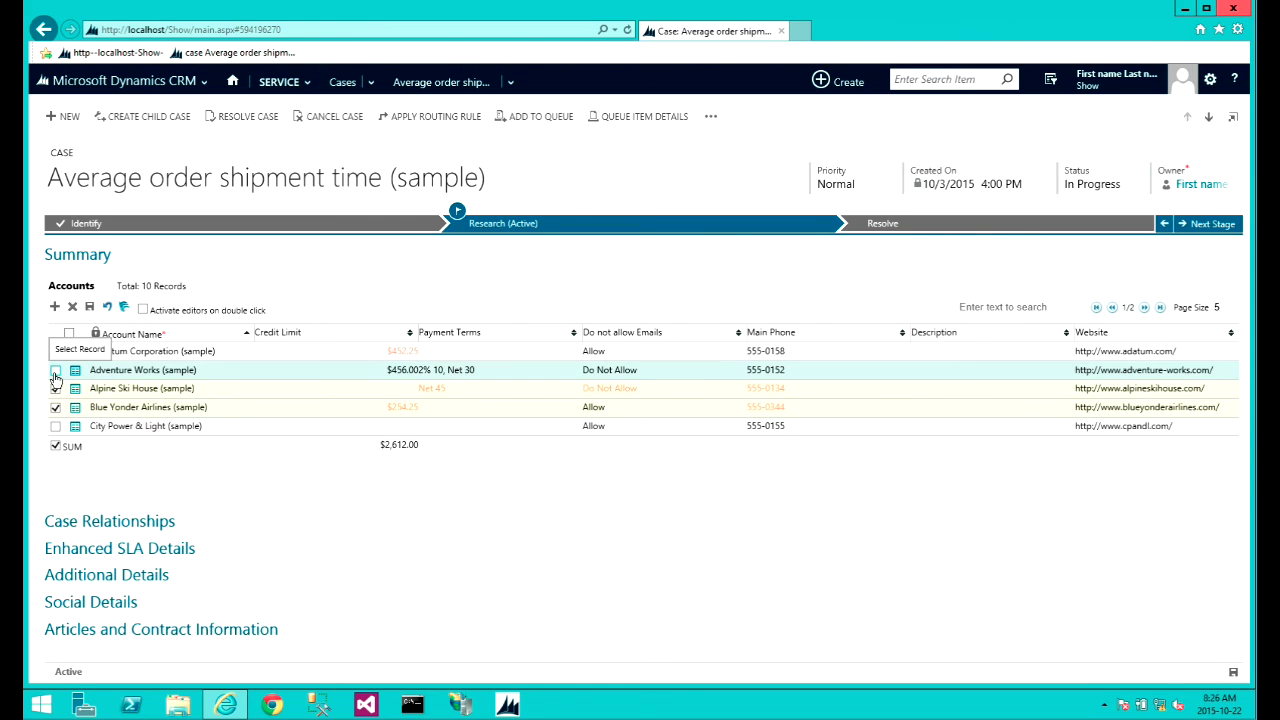
click(56, 370)
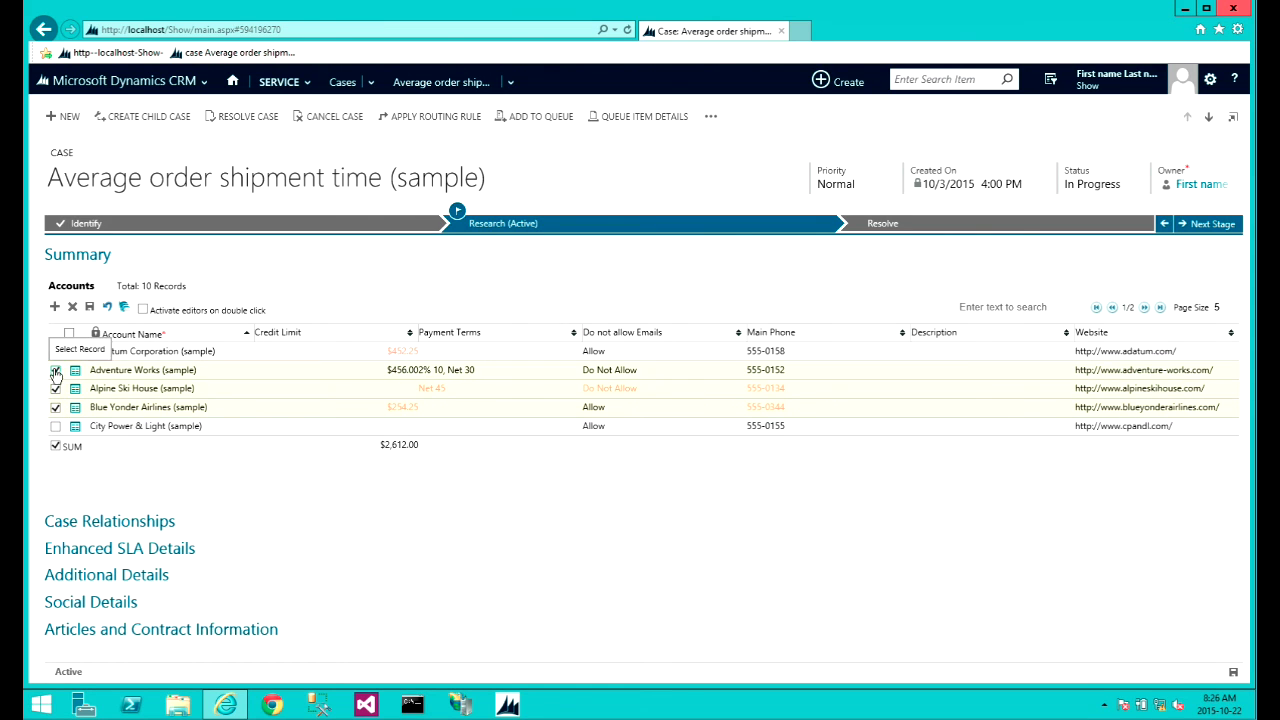
click(71, 307)
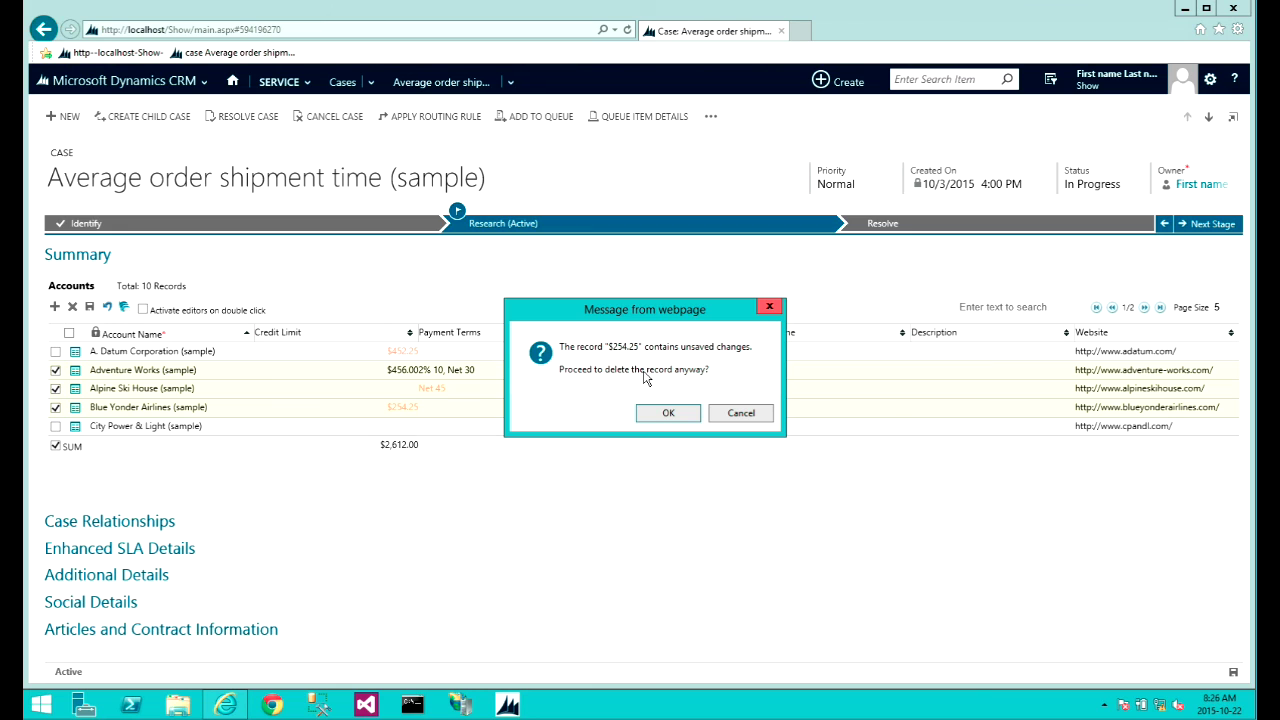
click(754, 419)
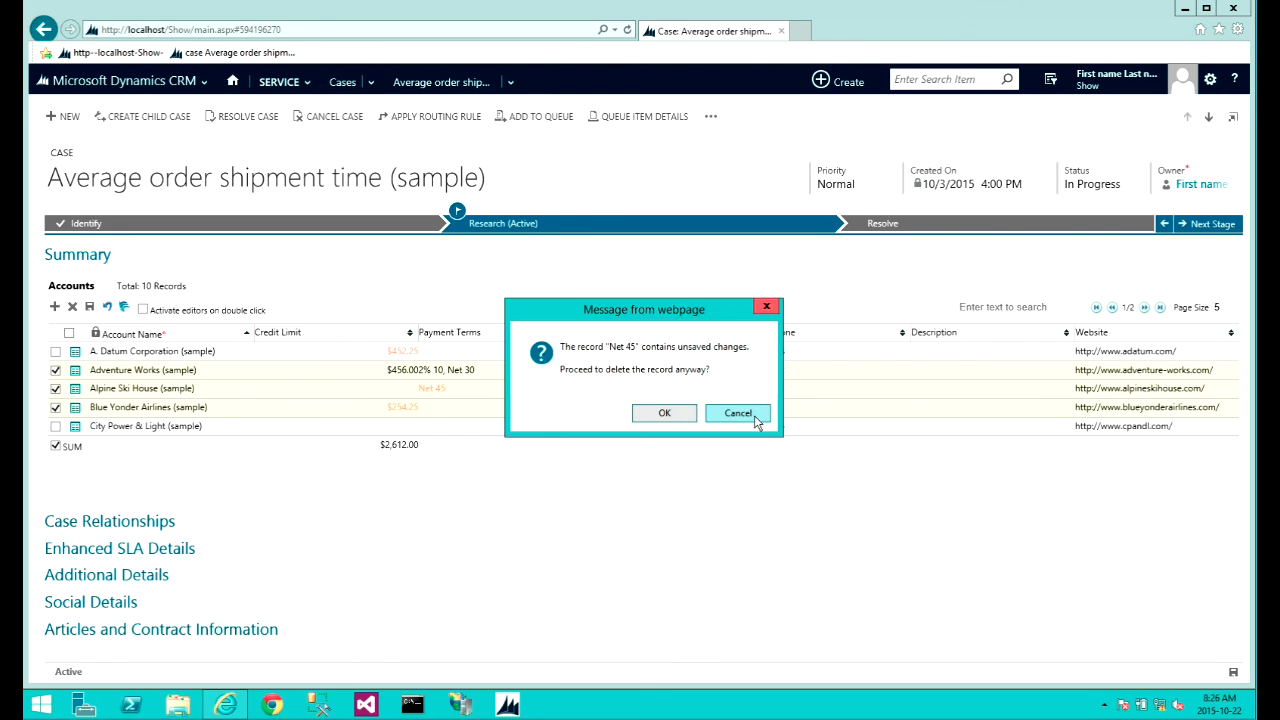
click(754, 419)
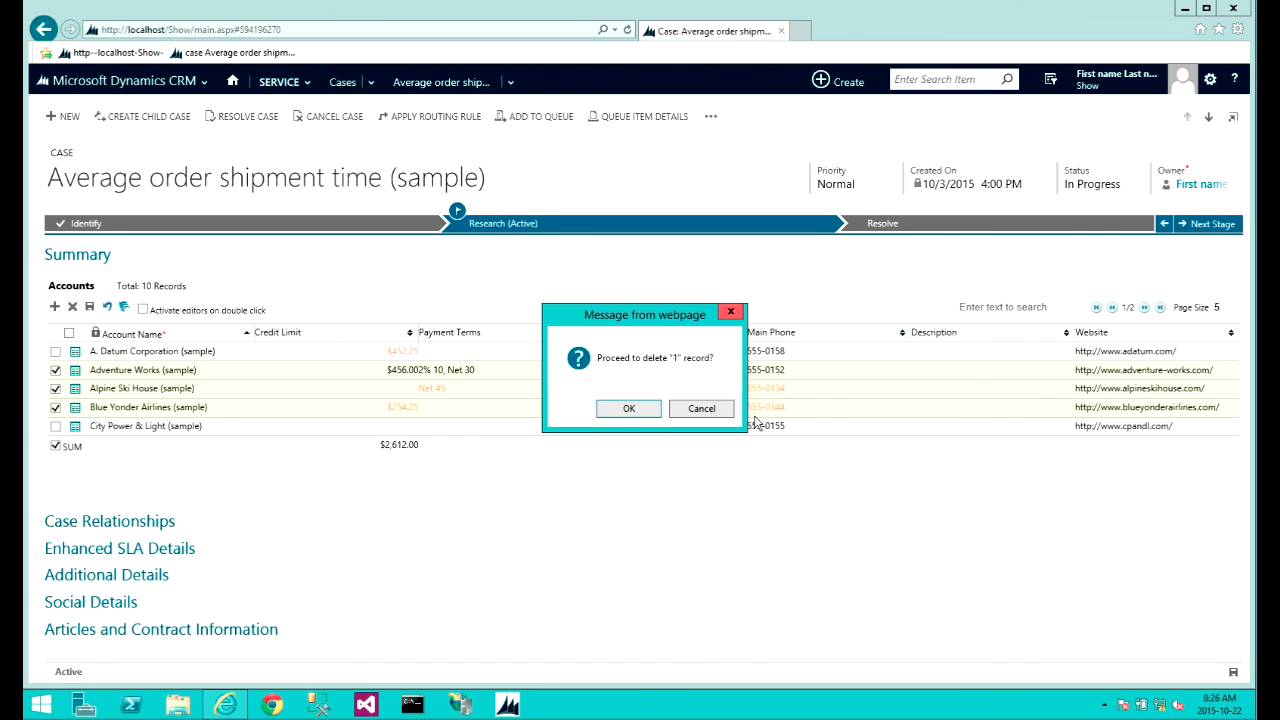
click(697, 416)
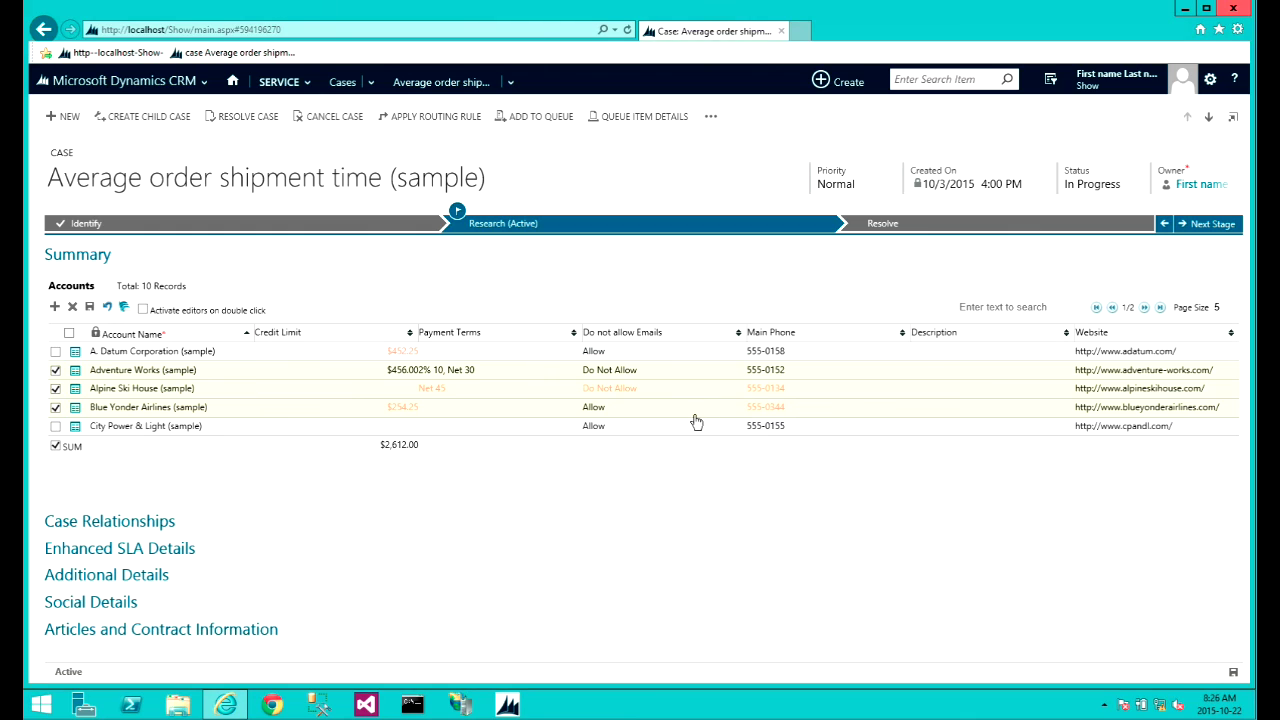
Deselect the Adventure Works, Alpine Ski House and Blue Yonder Airlines records
click(54, 370)
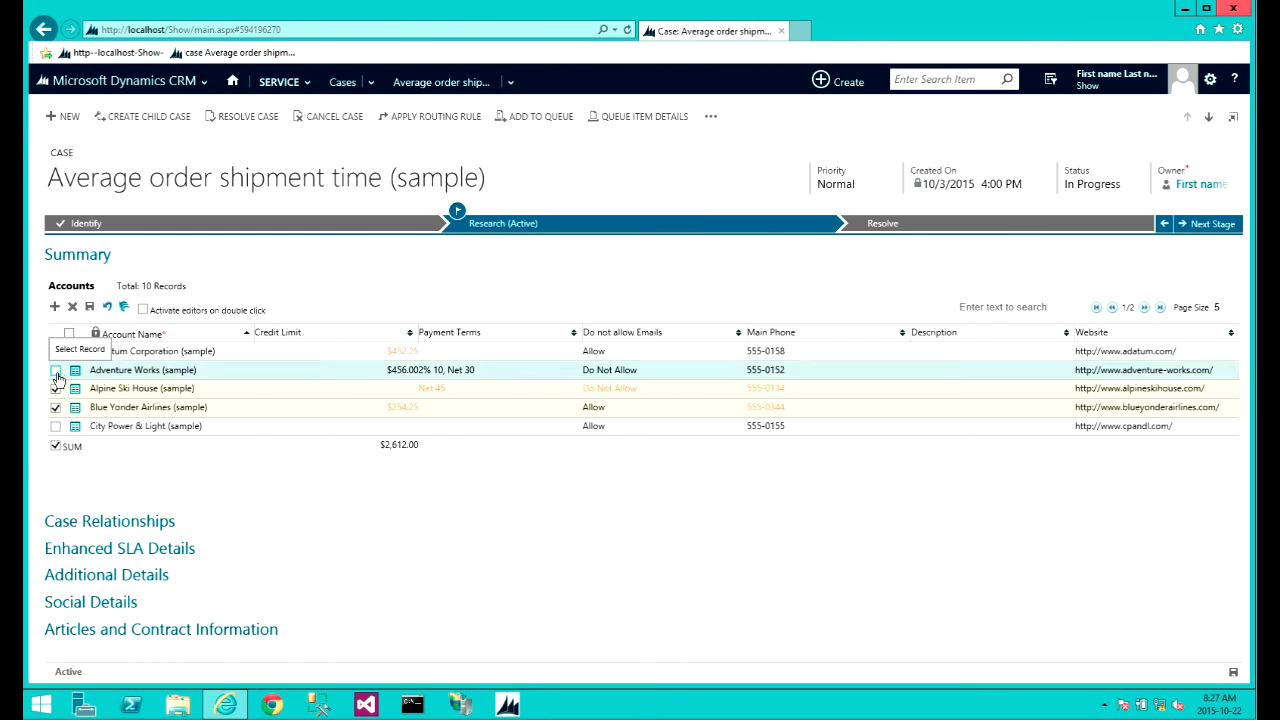
click(55, 389)
click(56, 408)
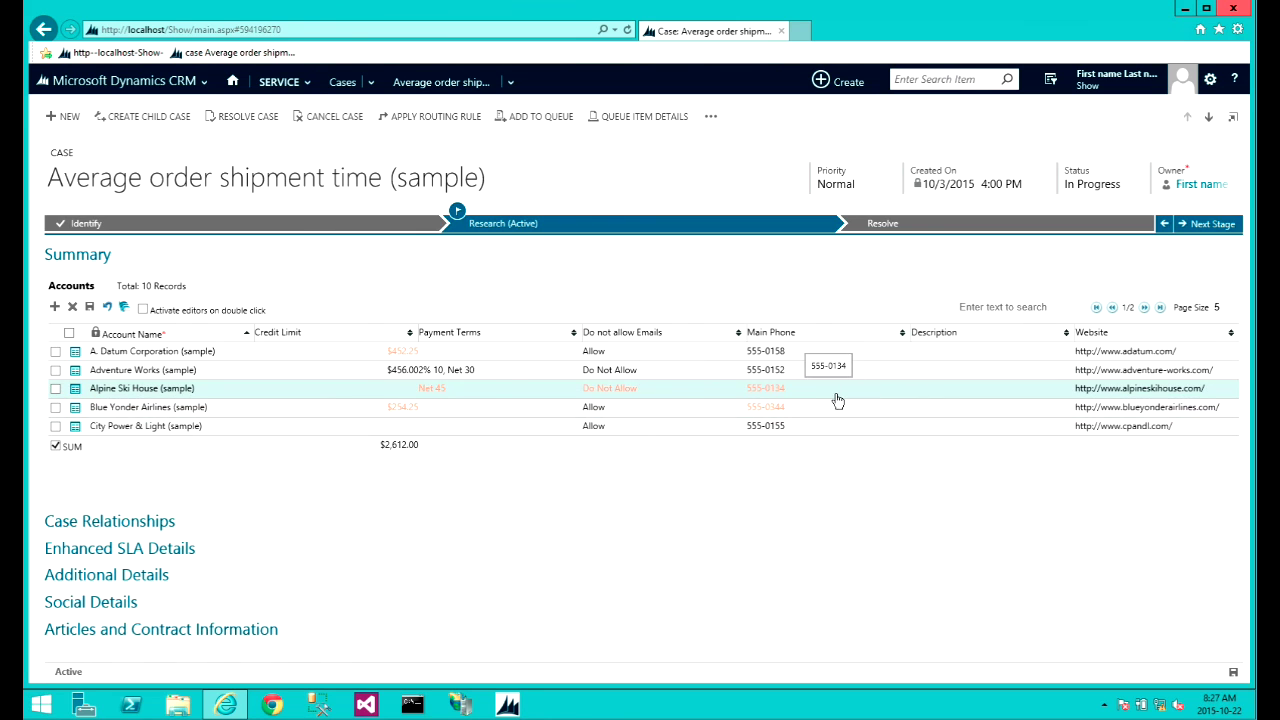
Enter the Credit Limit of Alpine Ski House (sample) successively as 100, 200, 300 and 400
click(394, 397)
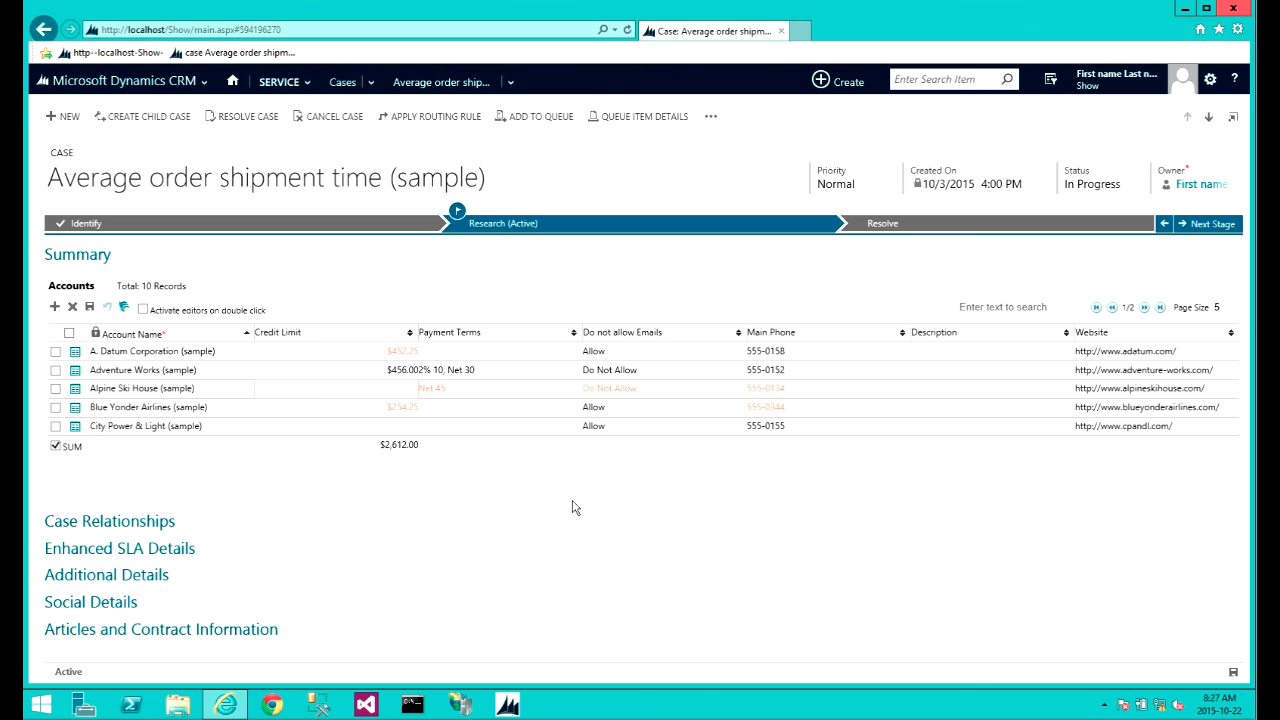
text(100)
key(Return)
key(Return)
text(200)
key(Return)
key(Return)
text(300)
key(Return)
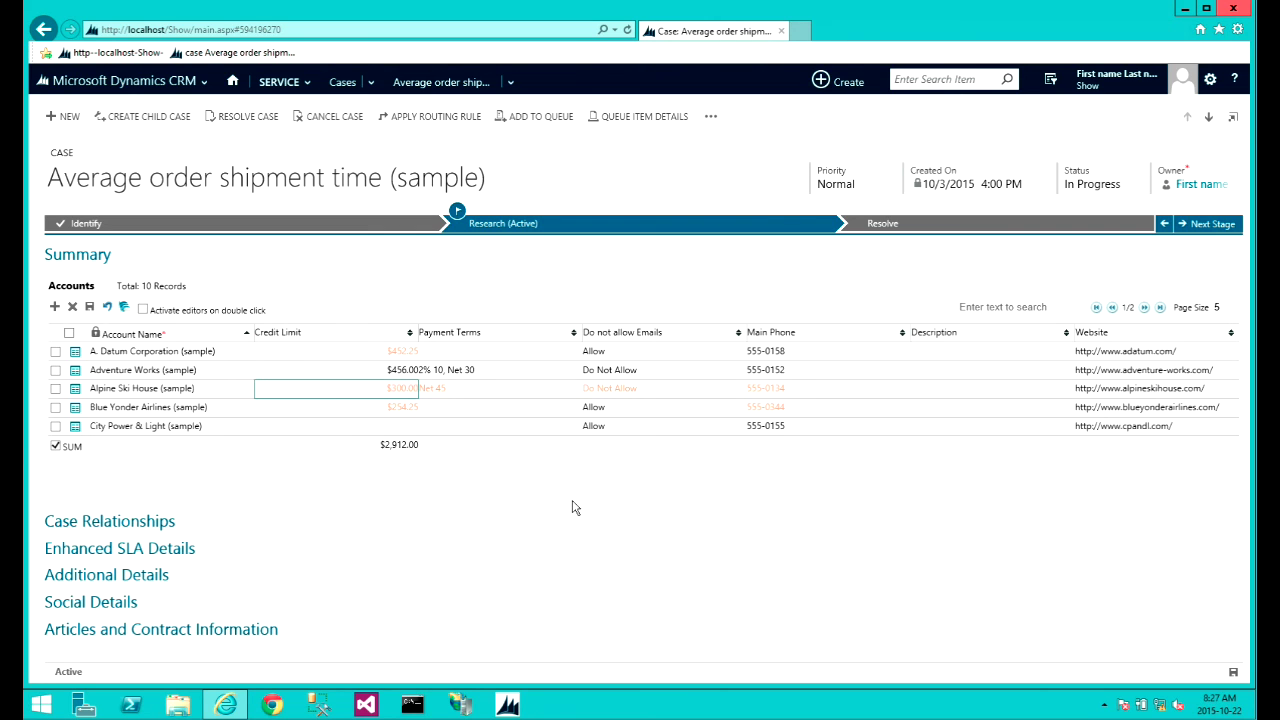
key(Return)
text(400)
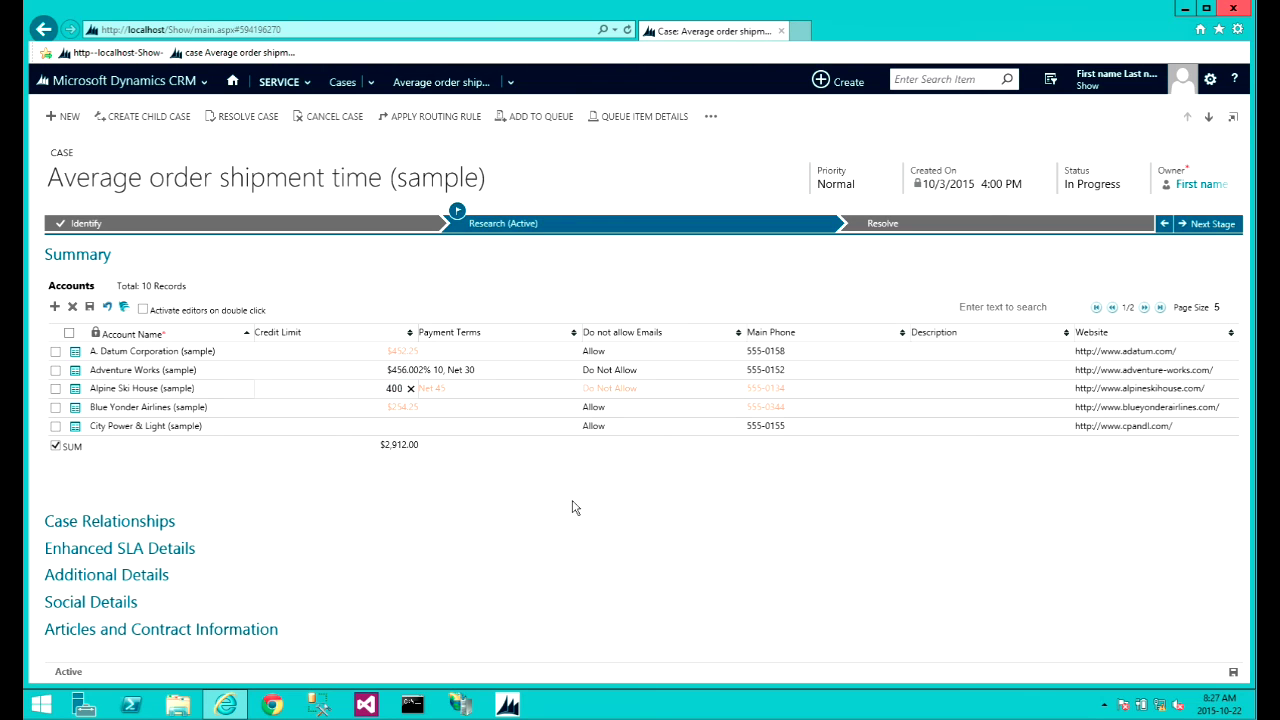
key(Return)
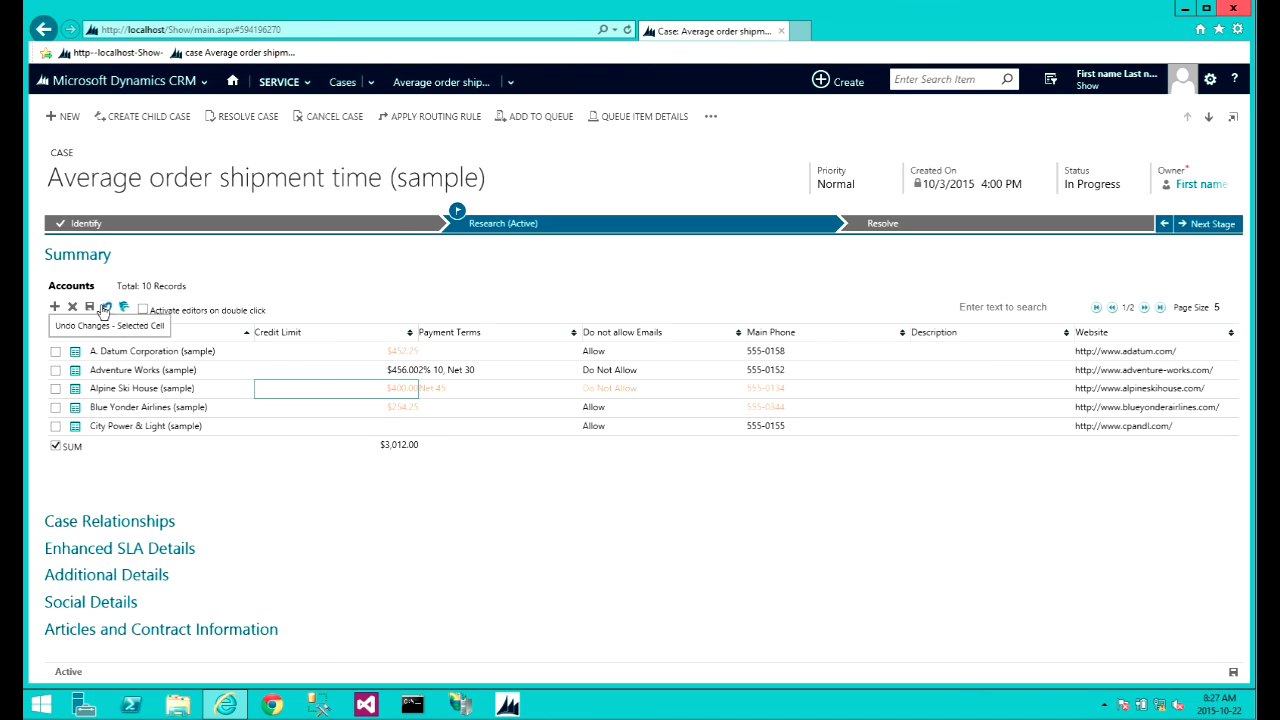
Undo the Credit Limit changes of Alpine Ski House (sample), and discard all remaining unsaved changes in the Accounts grid
click(108, 312)
click(108, 312)
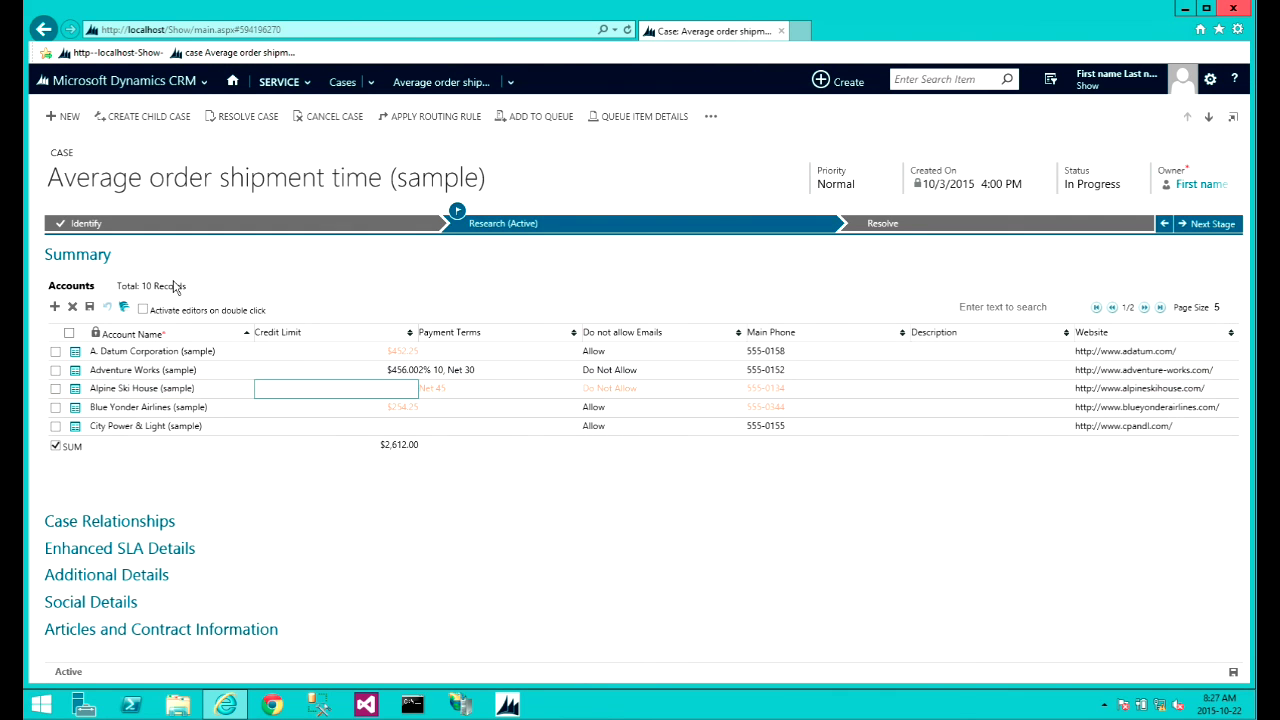
click(124, 309)
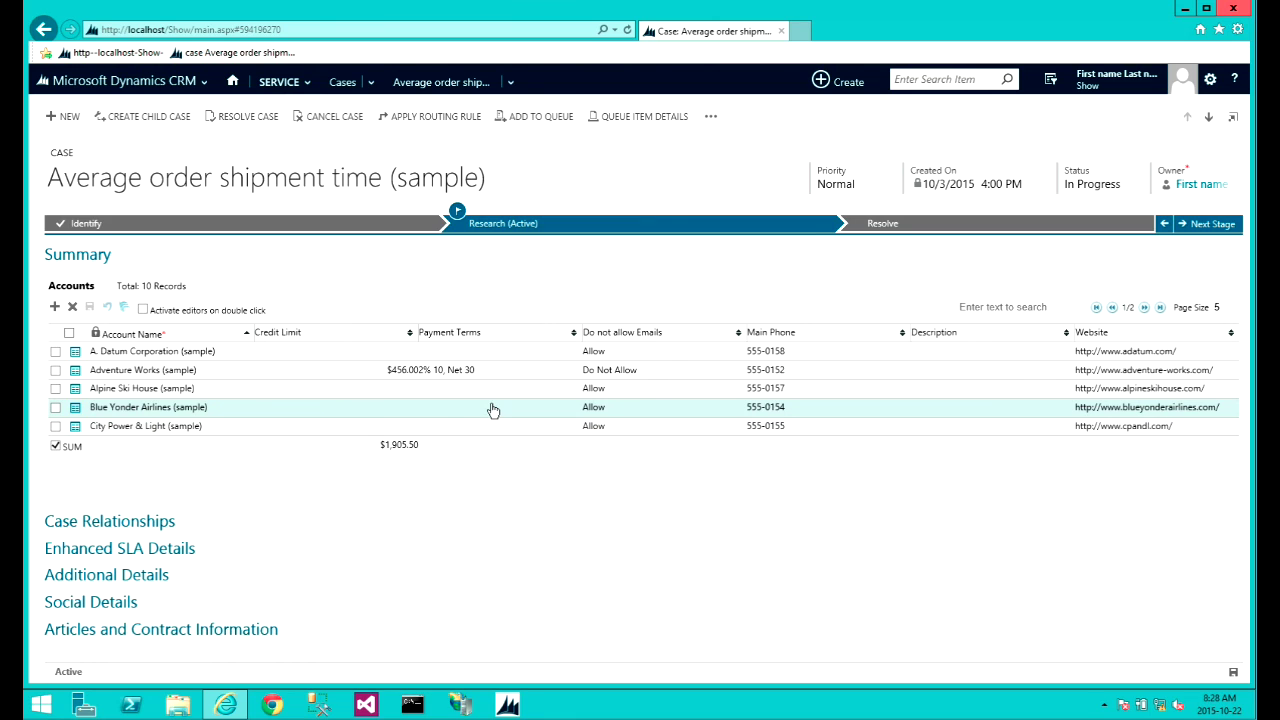
Go to the second page of the Accounts grid and view the available page sizes, keeping 5
click(1145, 309)
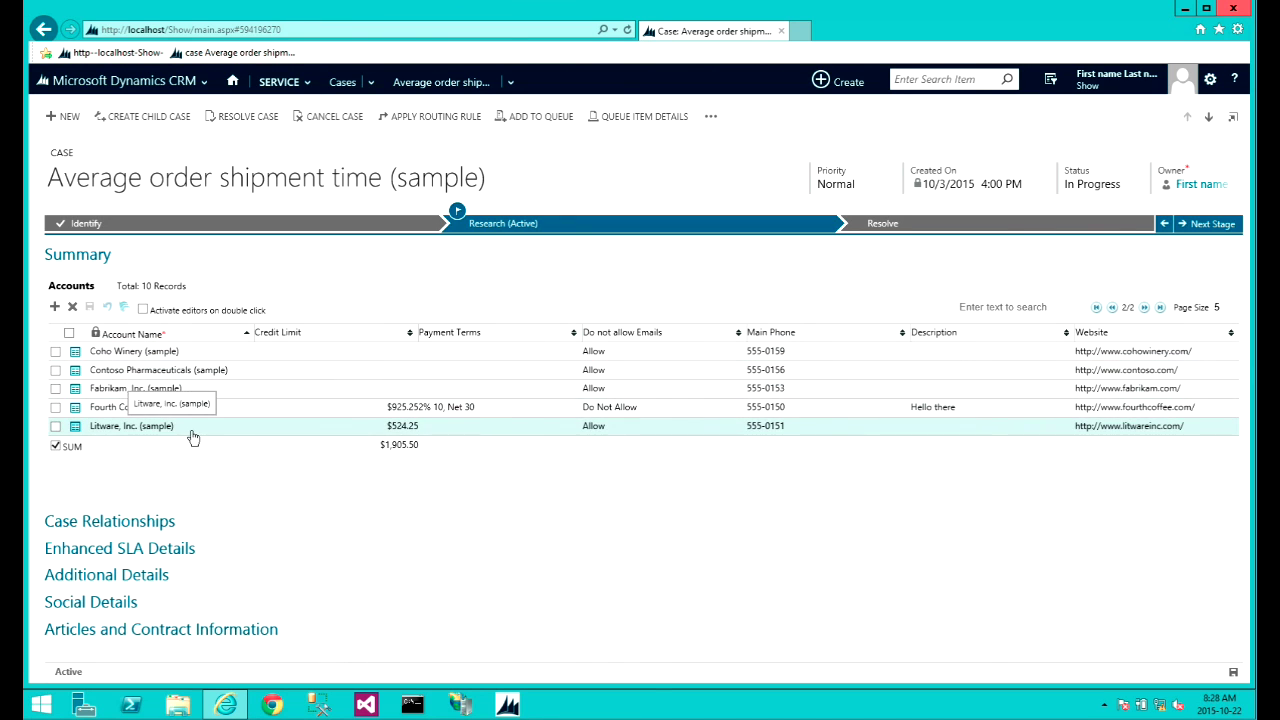
click(1233, 309)
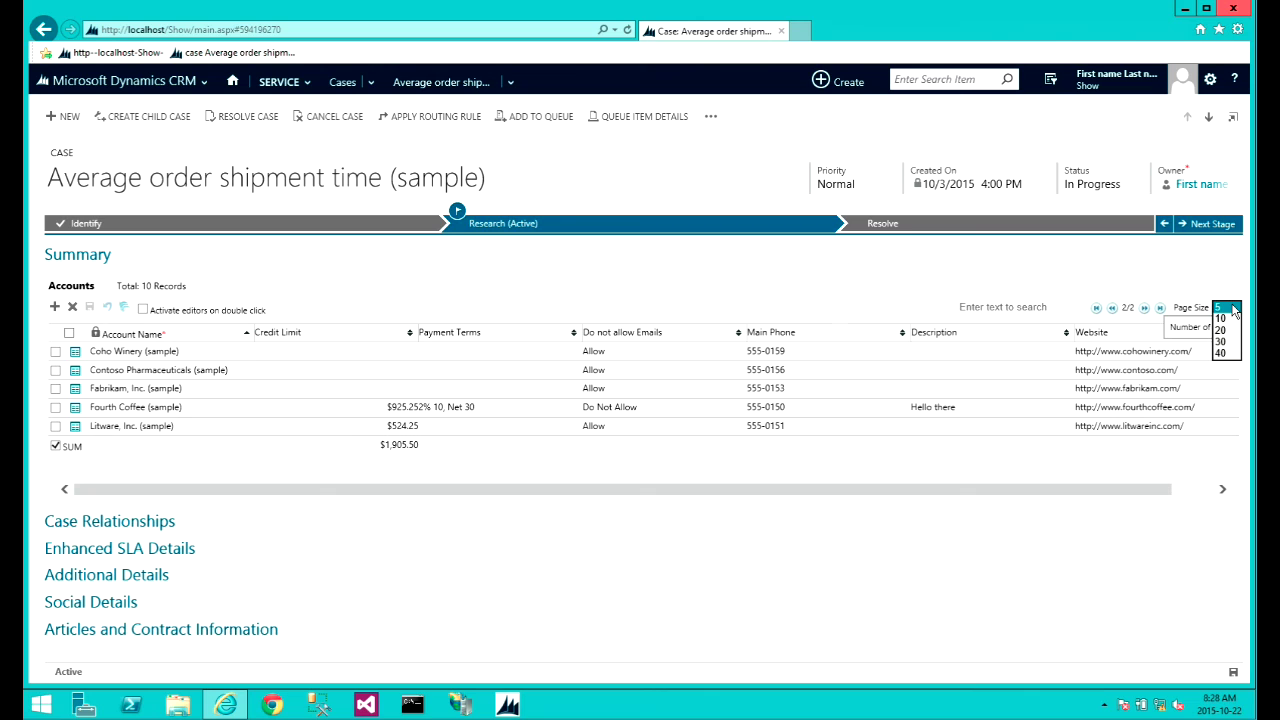
click(1233, 310)
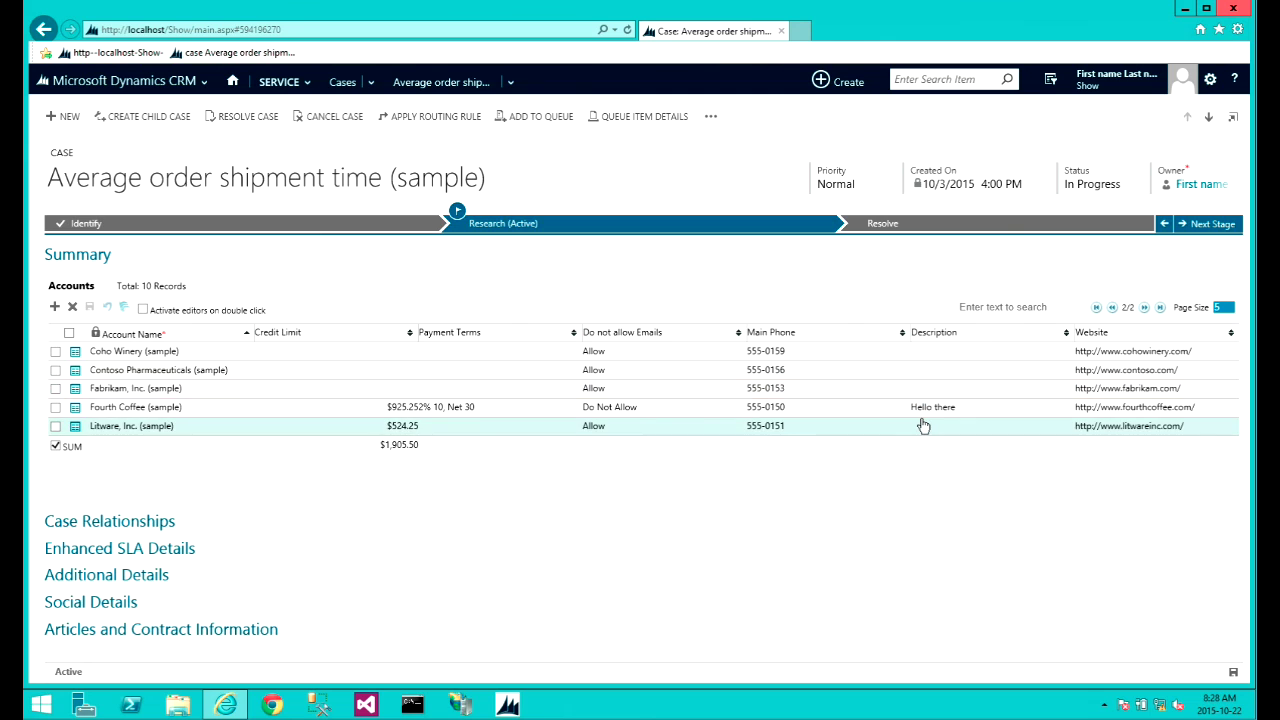
Try to add "Done" on a new line in the Description of Fourth Coffee (sample)
click(931, 407)
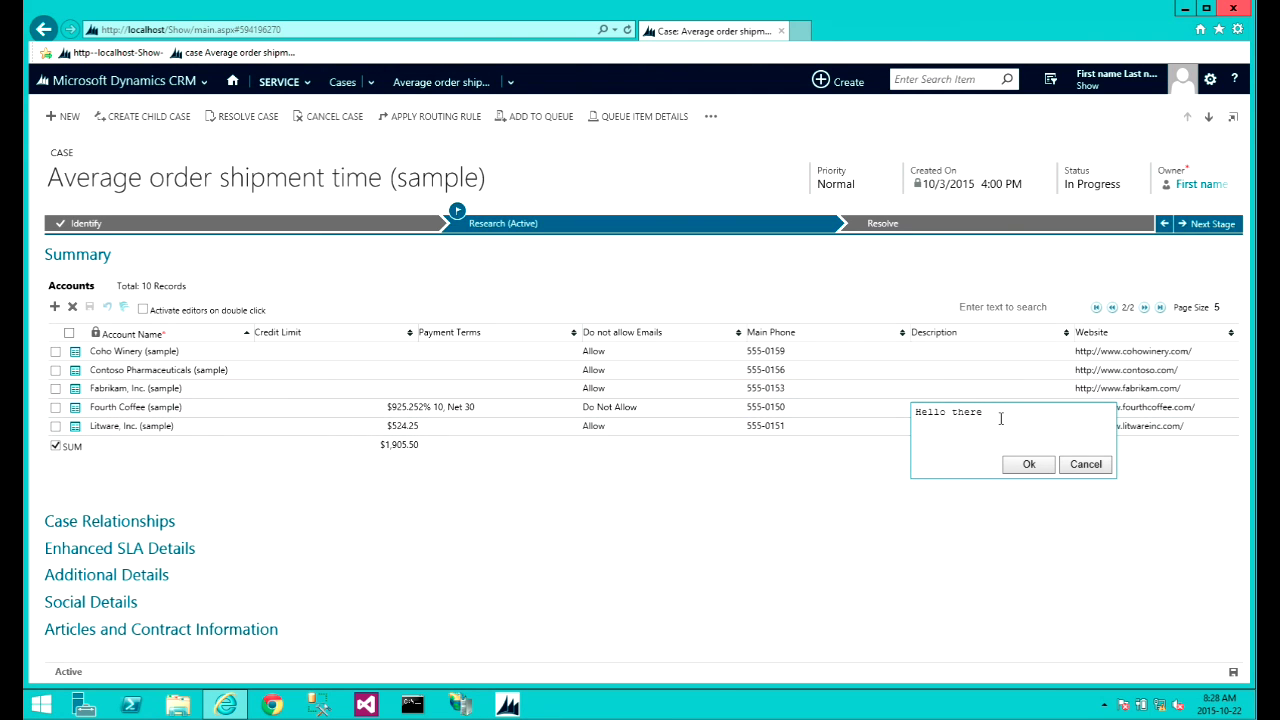
key(Return)
text(Done)
click(1034, 468)
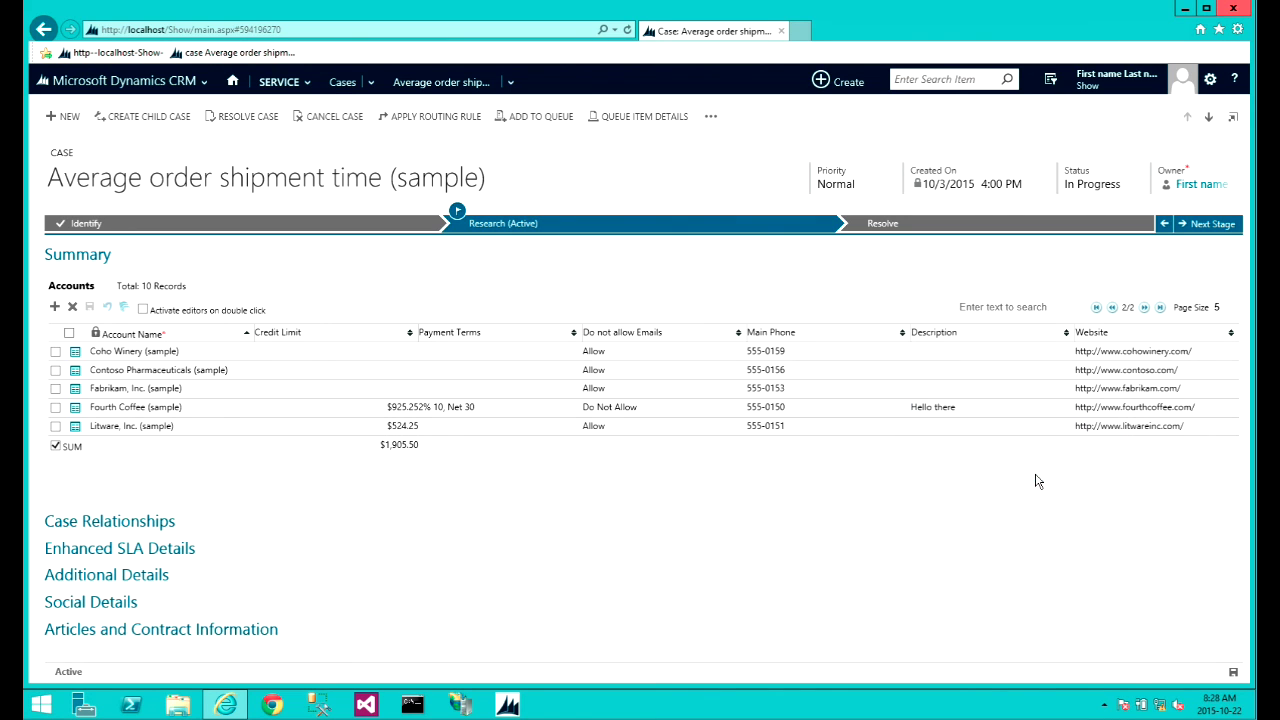
Append "Done" to the Description of Fourth Coffee (sample) so that it reads "Hello there Done"
click(986, 416)
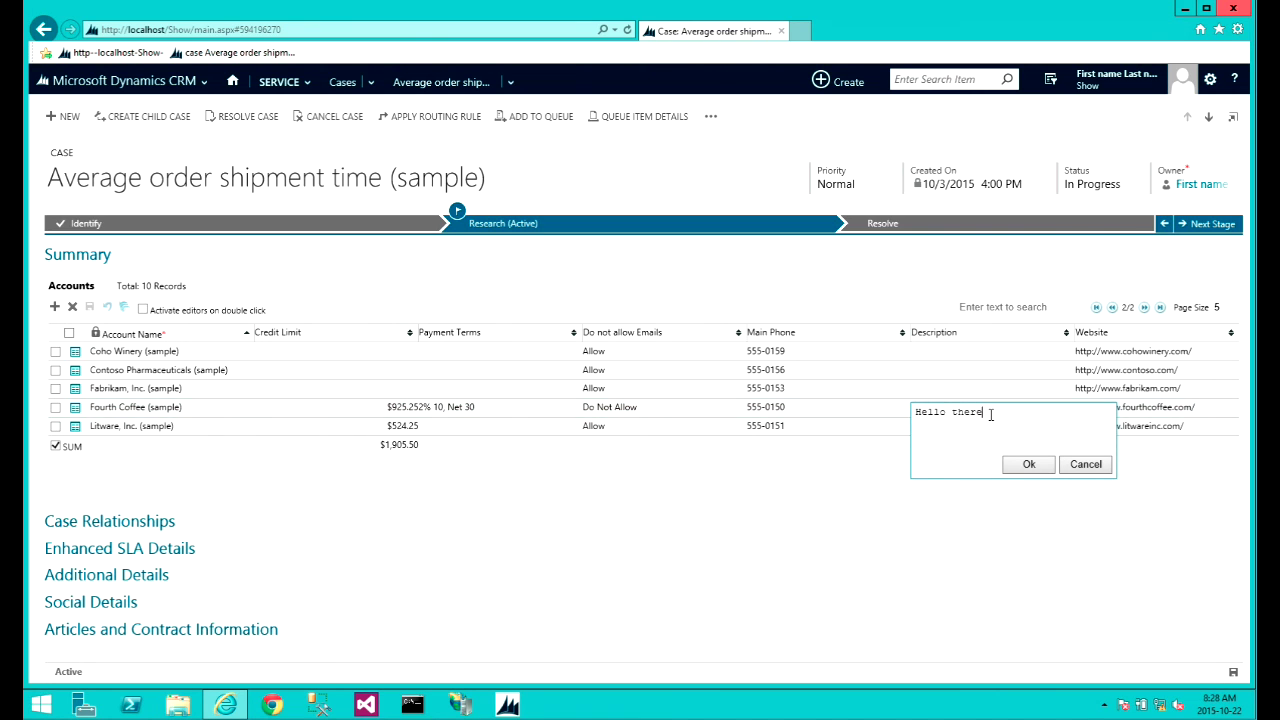
text(Done)
click(1014, 468)
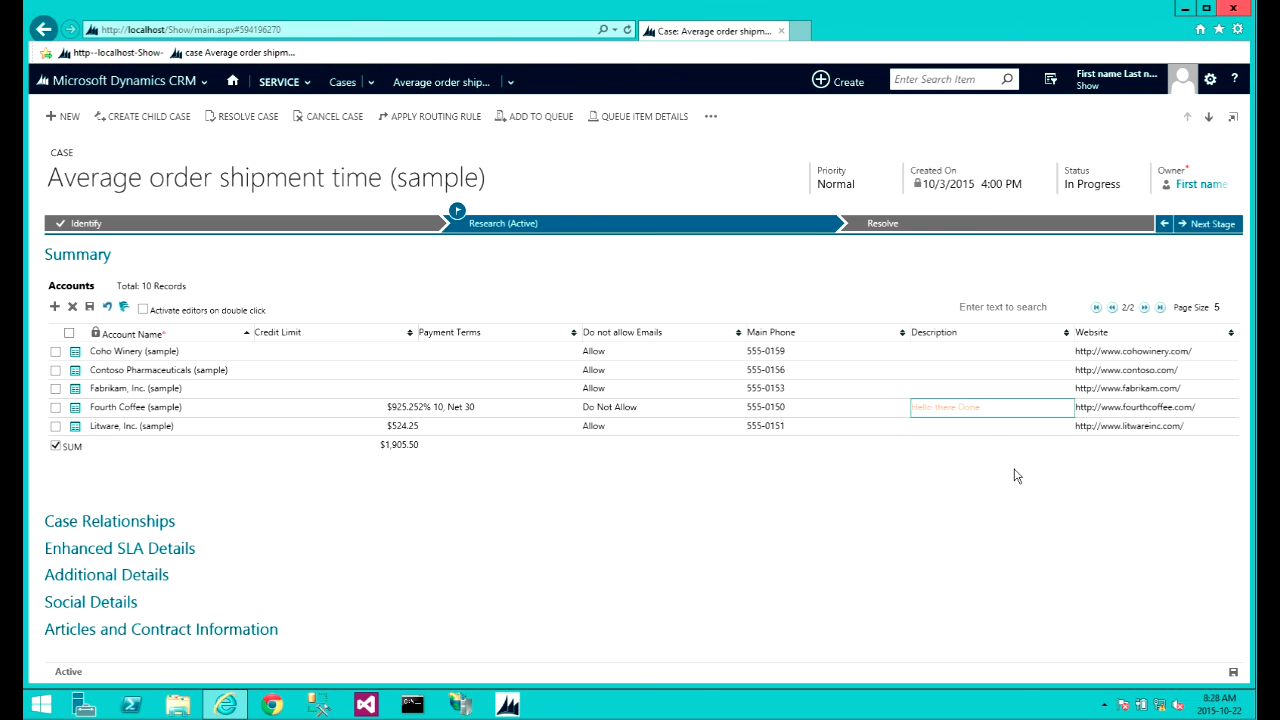